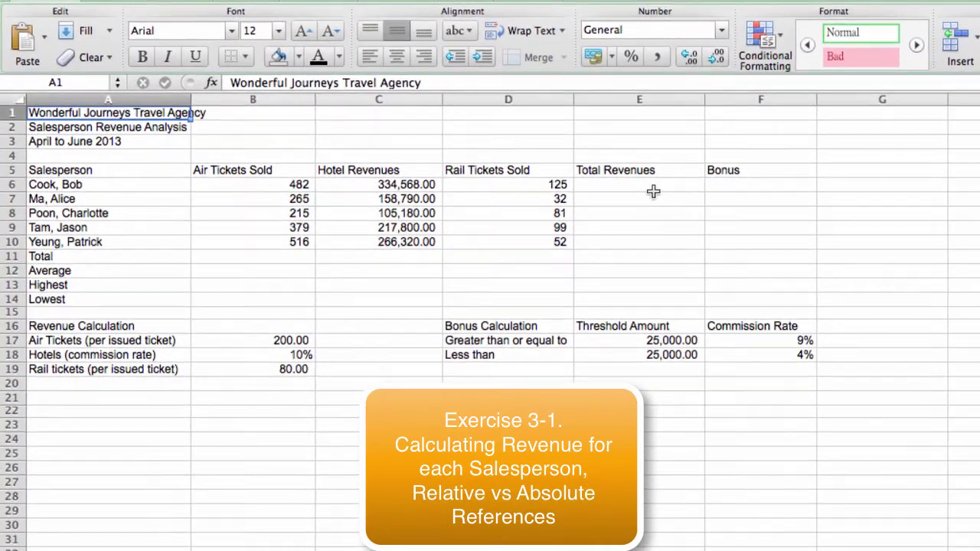
Step: Review the empty revenue cells and the inputs B6, B17, C6, B18, D6, B19 feeding E6
left_click_drag(655, 182, 764, 284)
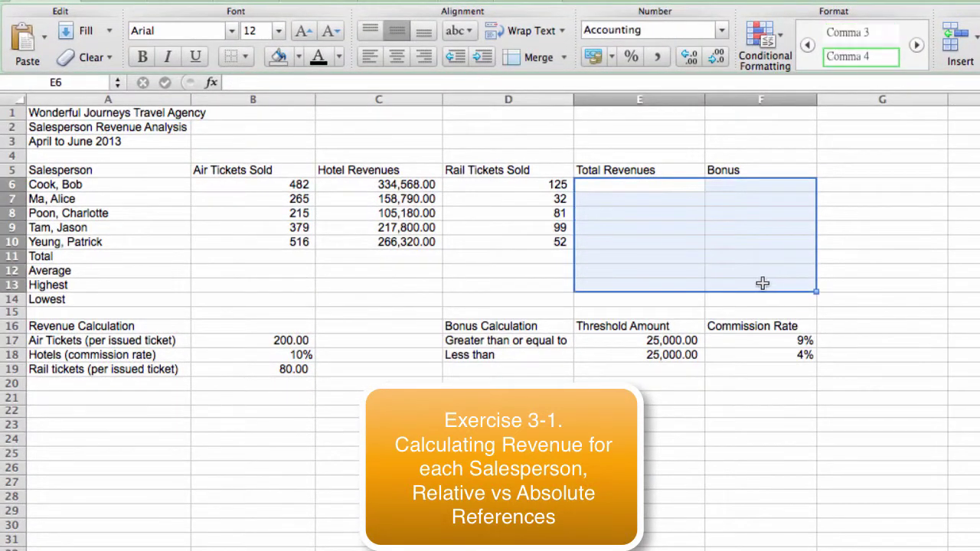
left_click_drag(280, 256, 754, 300)
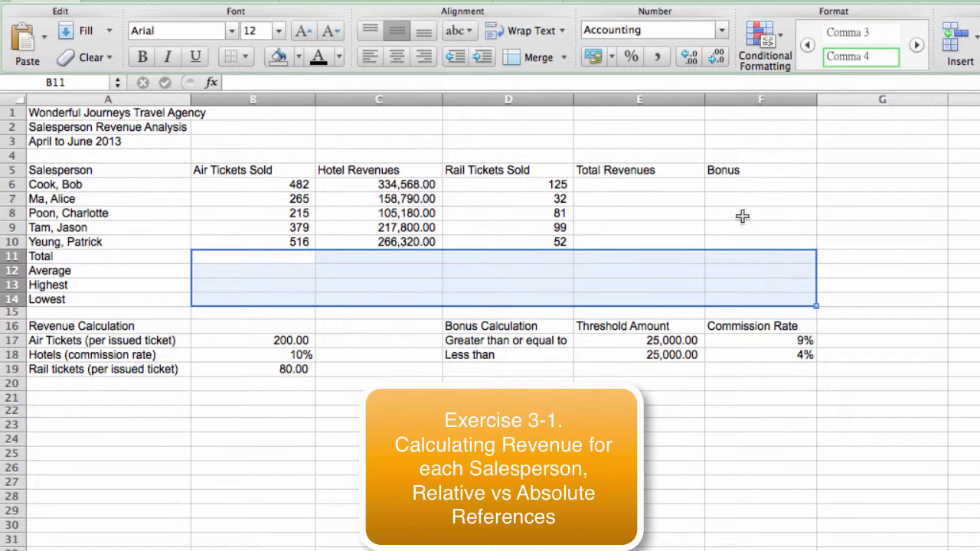
left_click(653, 185)
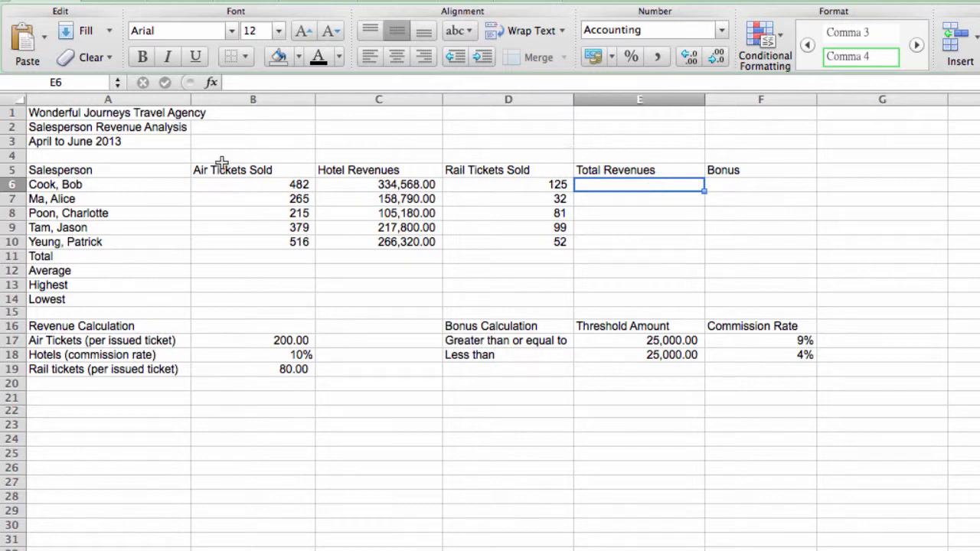
left_click(267, 183)
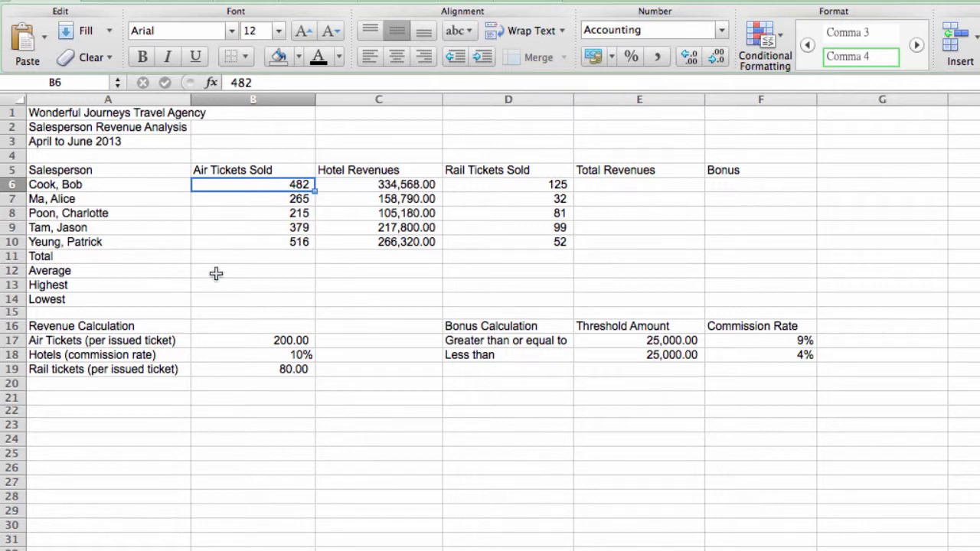
left_click(274, 341)
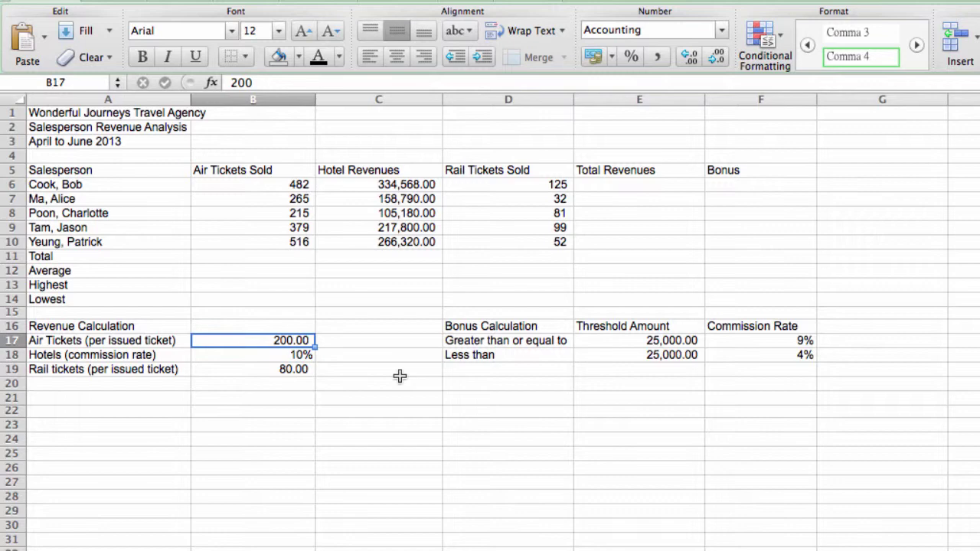
left_click(423, 185)
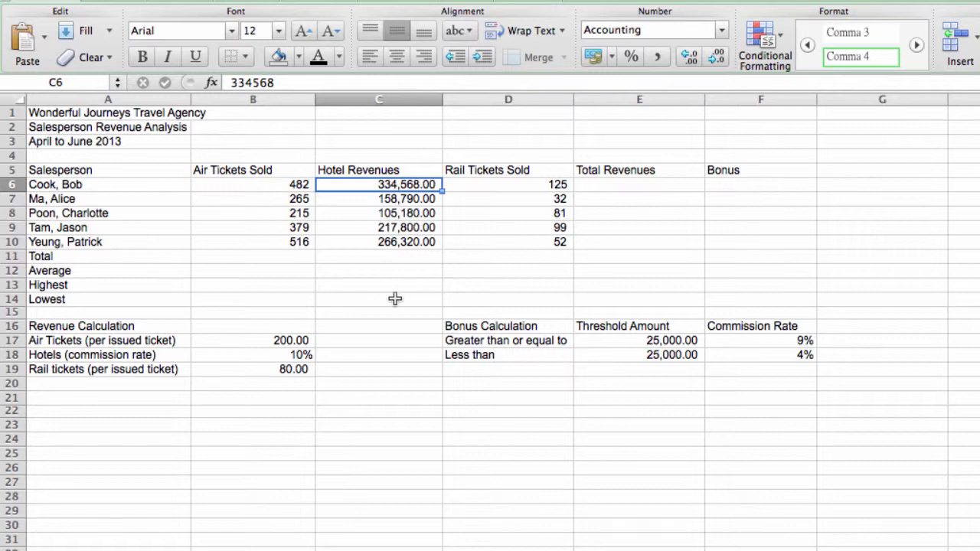
left_click(295, 356)
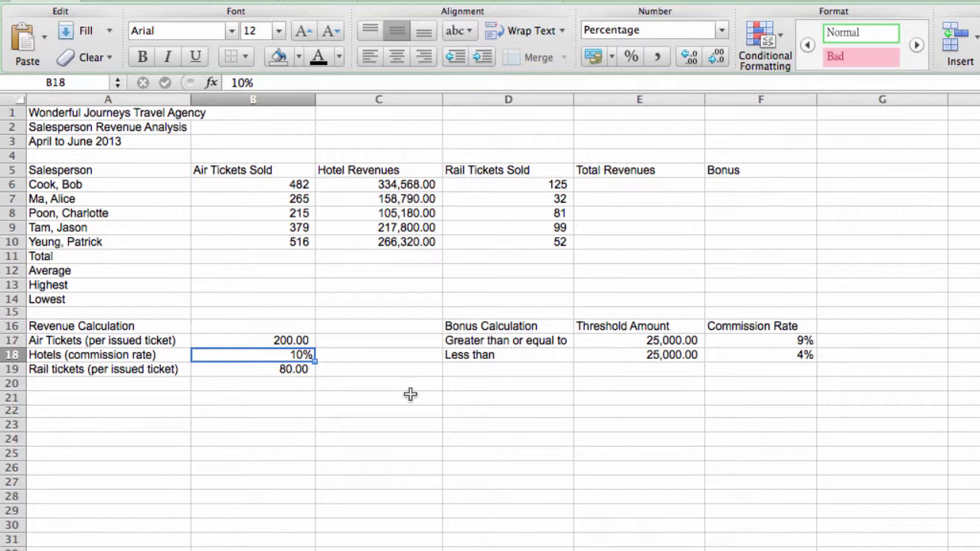
left_click(557, 186)
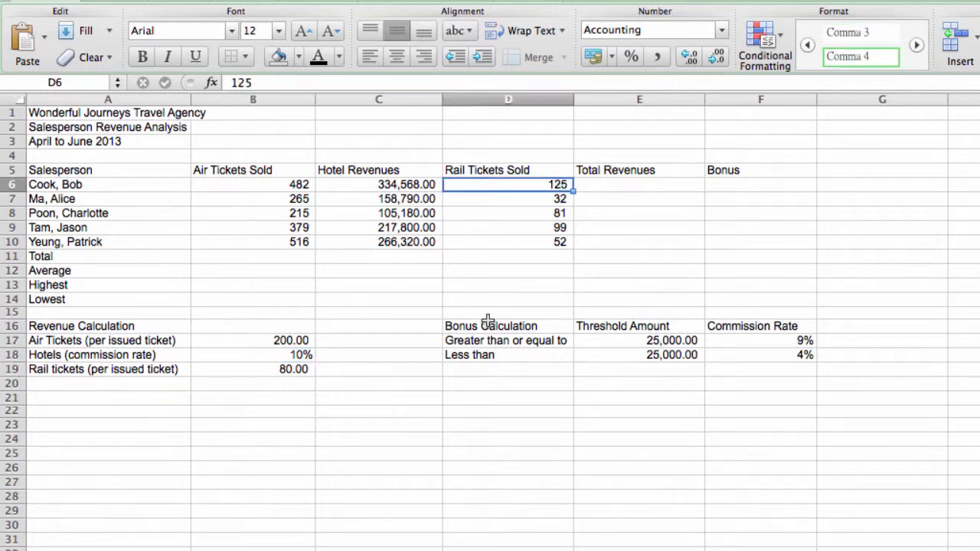
left_click(297, 369)
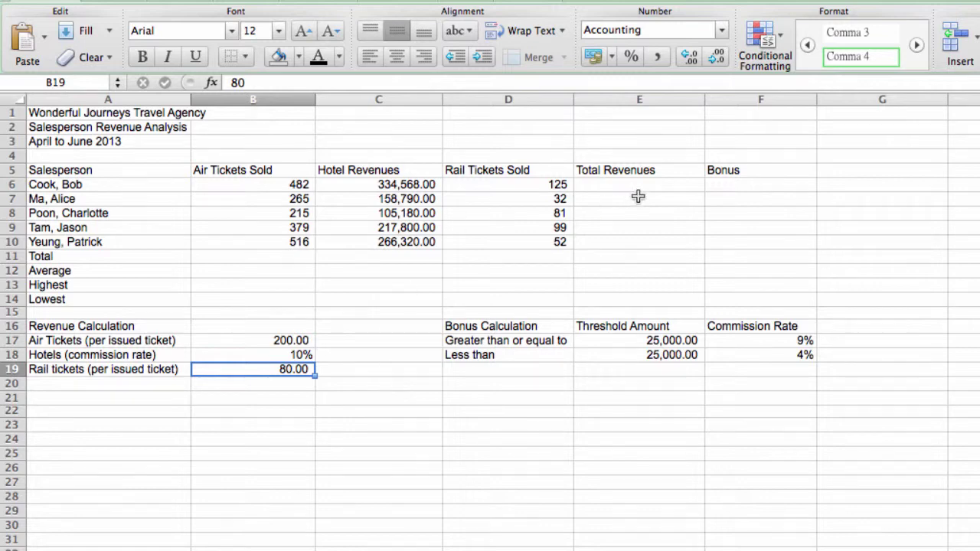
left_click(639, 188)
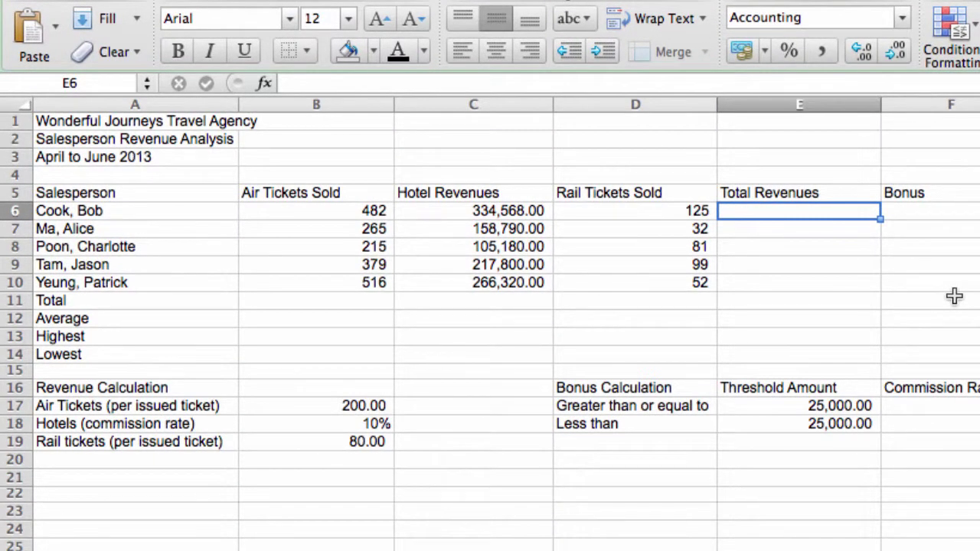
type("=")
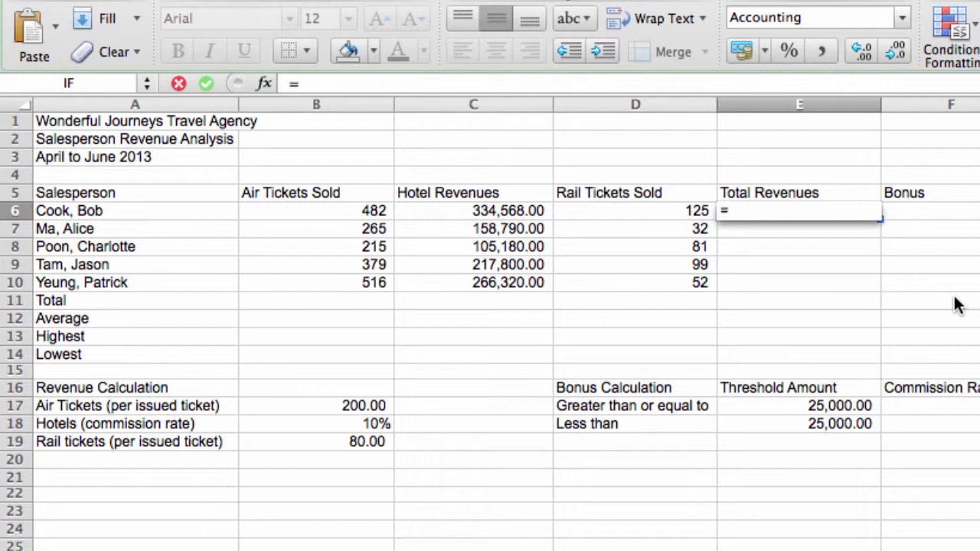
left_click(369, 217)
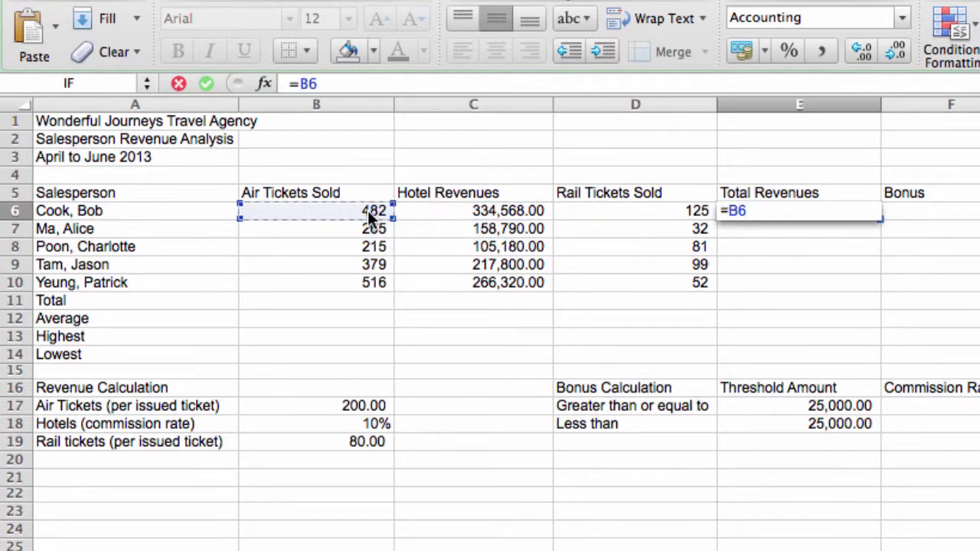
type("*")
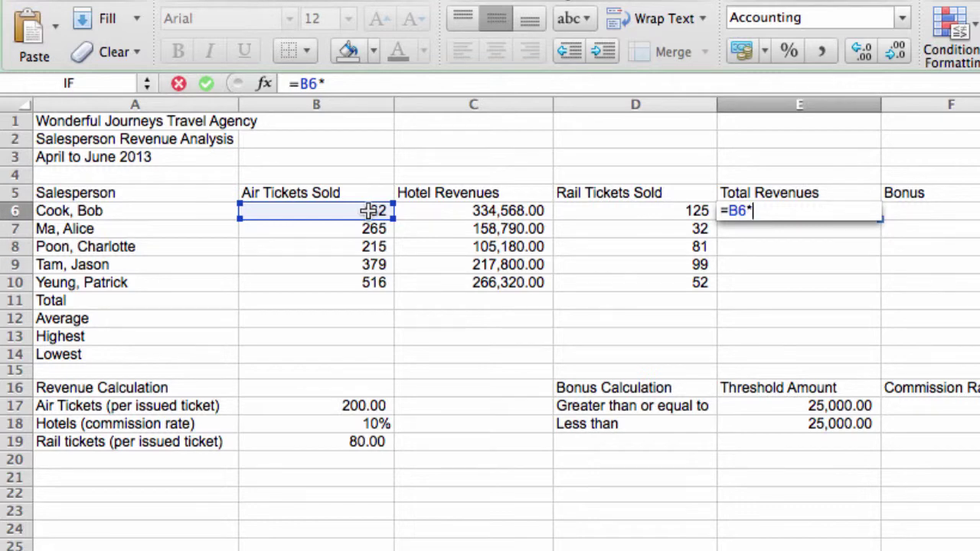
left_click(328, 407)
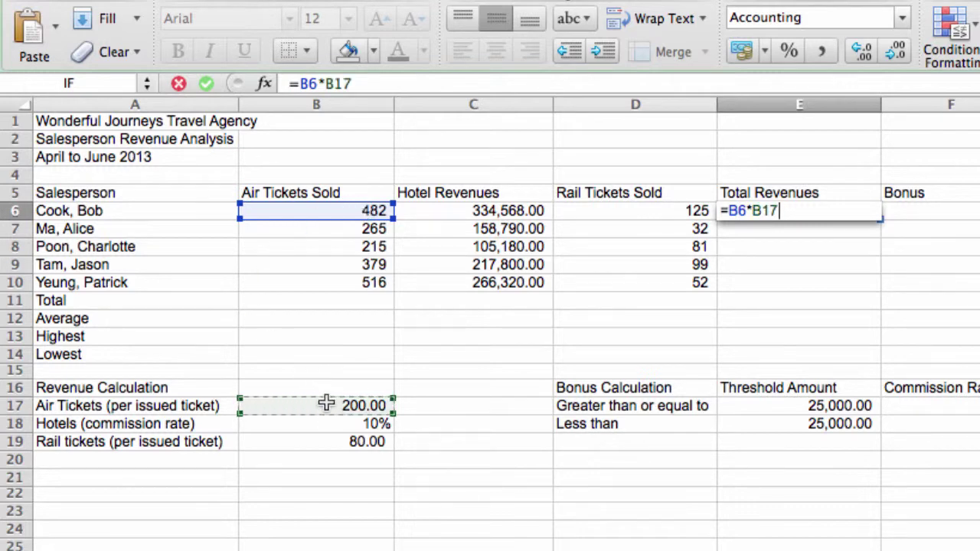
type("+")
left_click(481, 210)
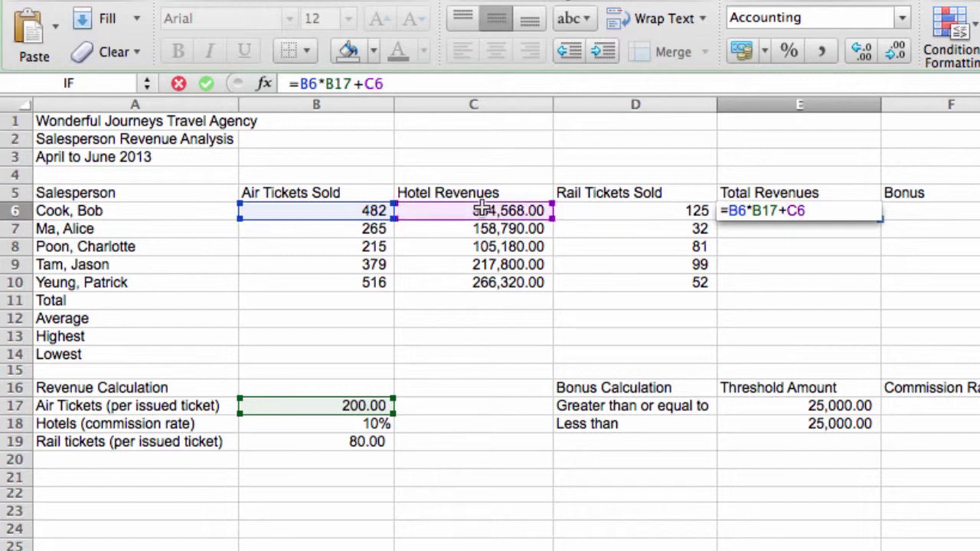
type("*")
left_click(274, 422)
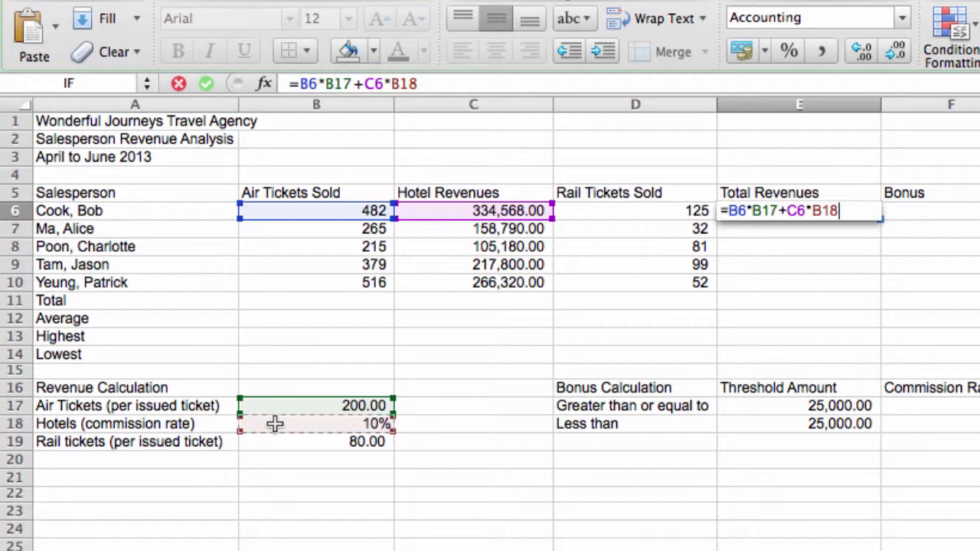
type("+")
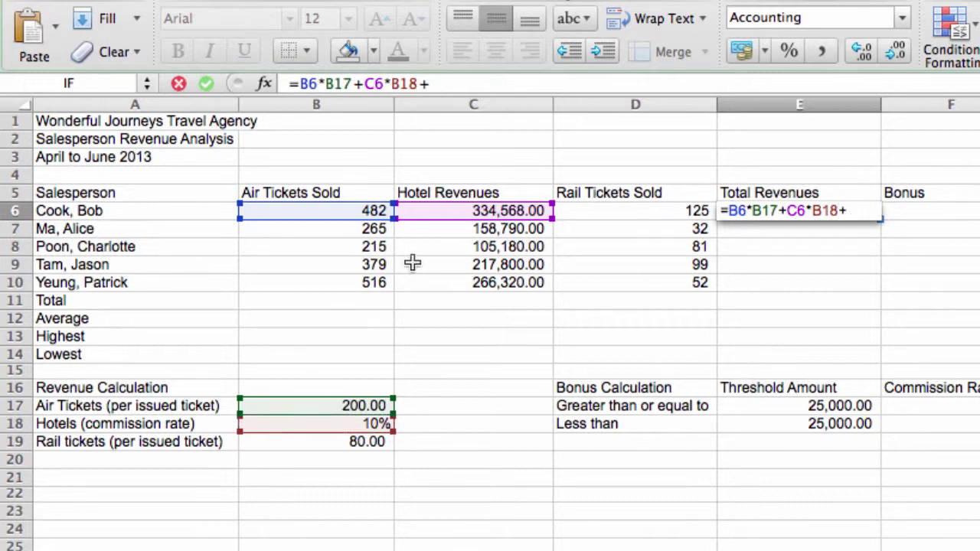
left_click(635, 208)
type("*")
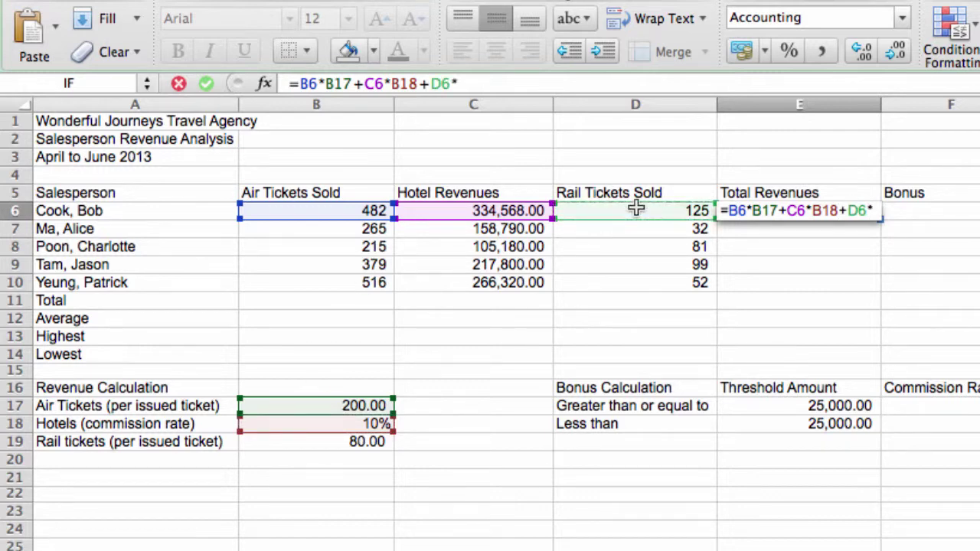
left_click(376, 442)
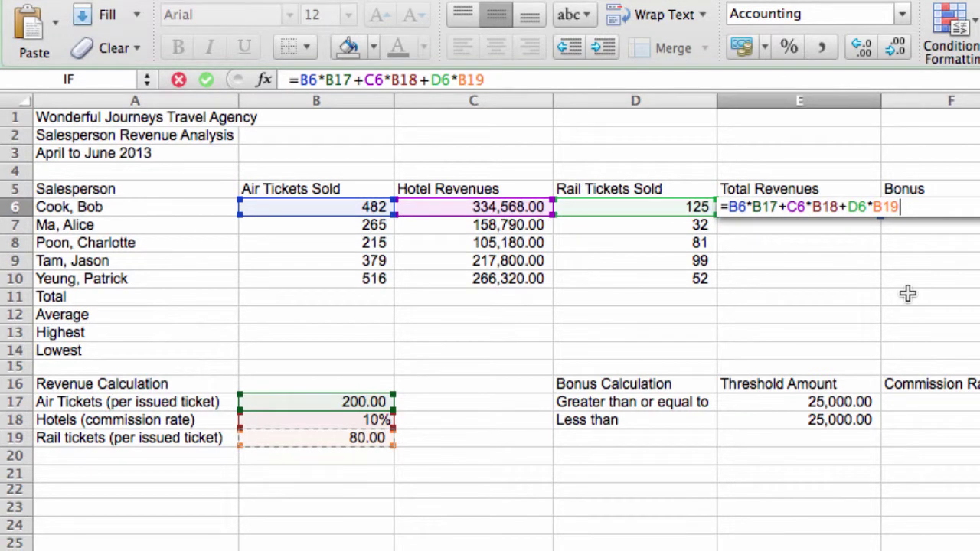
key("Return")
key("Return")
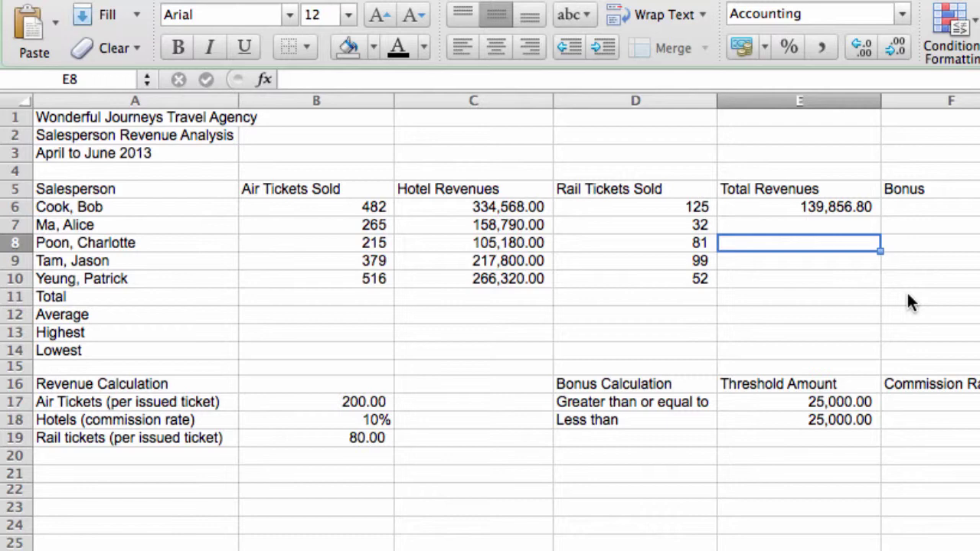
Step: Fill E6's revenue formula down to E10, producing 12,703,226.50, 17,200.00 and dashes
left_click(839, 207)
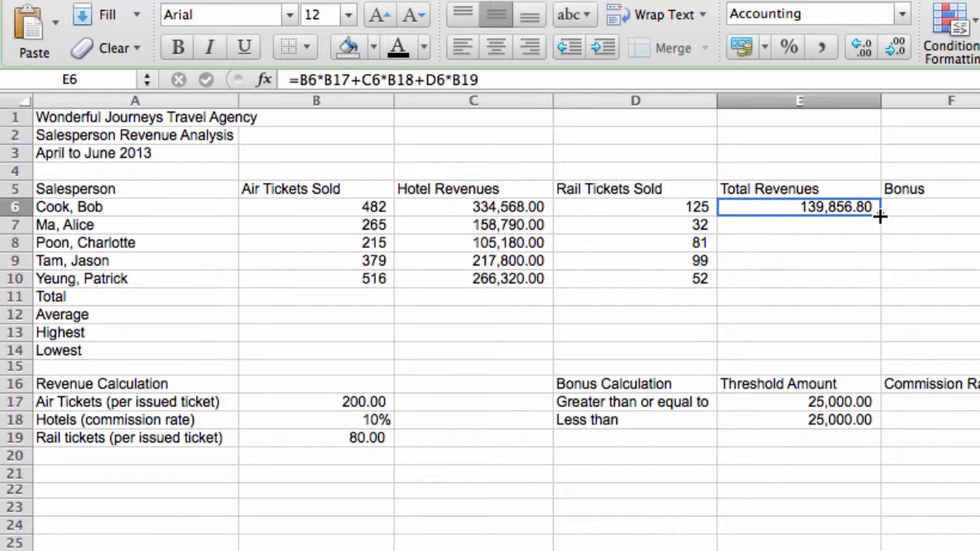
left_click_drag(880, 217, 881, 283)
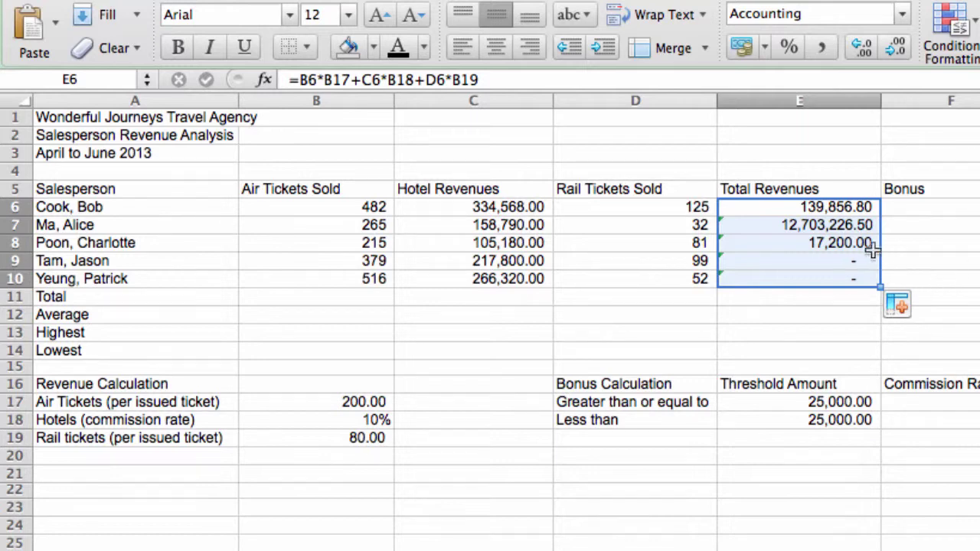
Step: Inspect the copied formulas in E7 to E10 and open E7's, revealing rate references B18, B19, B20
left_click(854, 227)
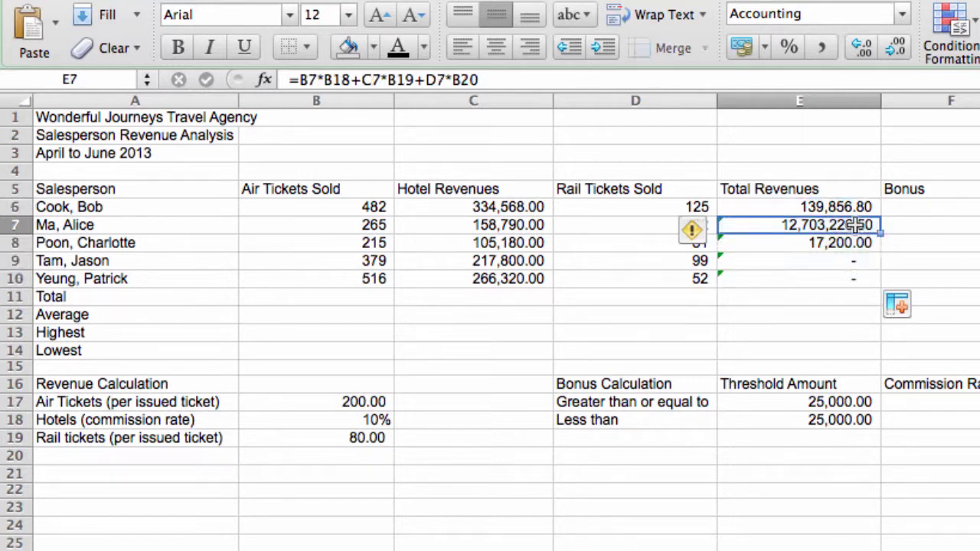
left_click(810, 242)
left_click(810, 261)
left_click(811, 279)
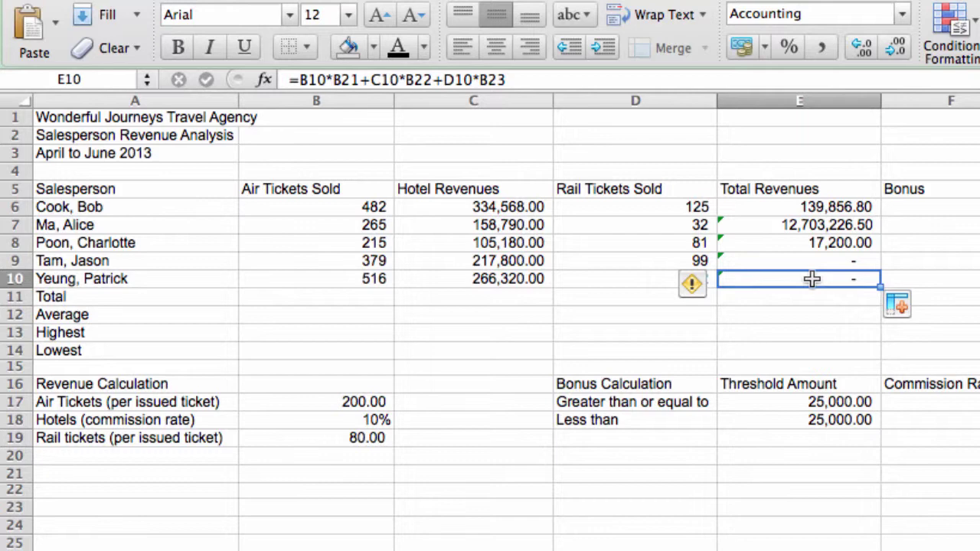
left_click(761, 223)
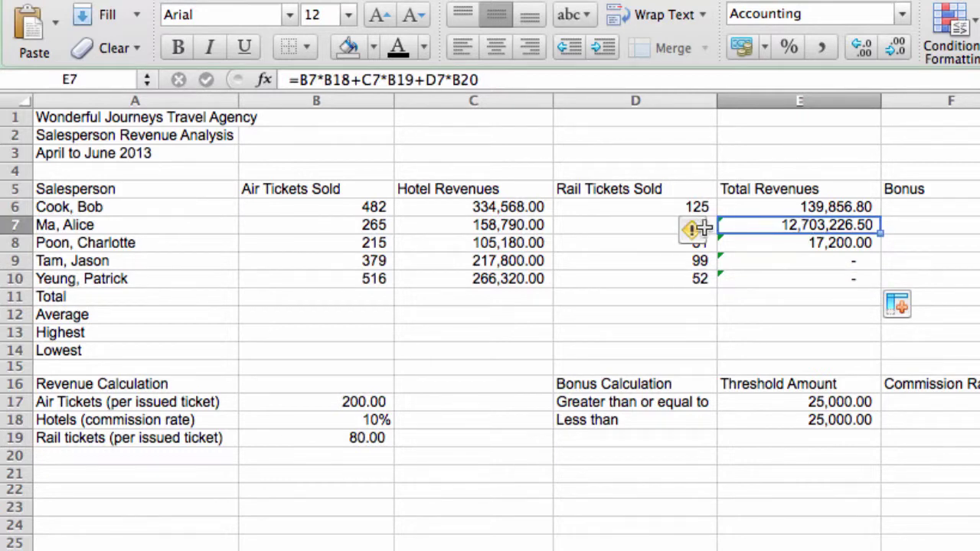
left_click(754, 243)
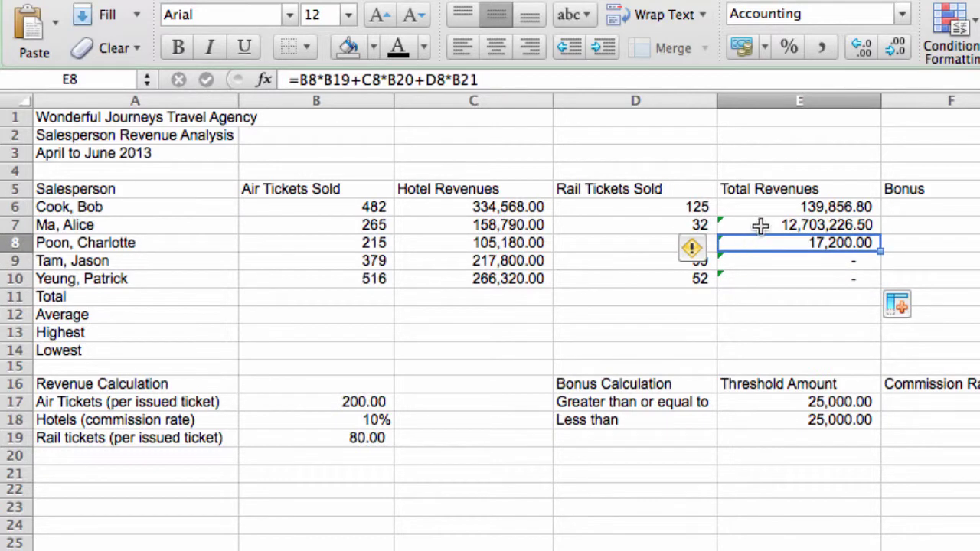
left_click(761, 224)
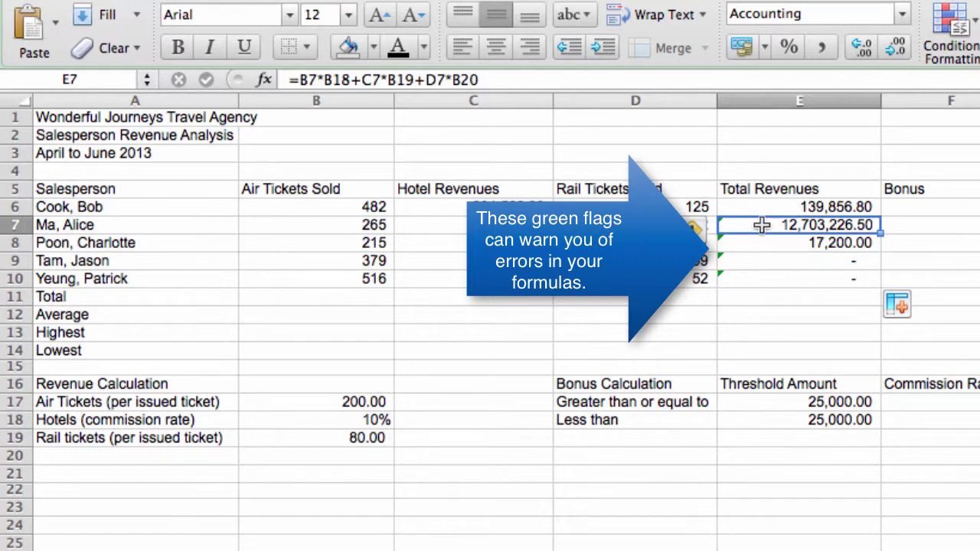
left_click(761, 243)
left_click(775, 261)
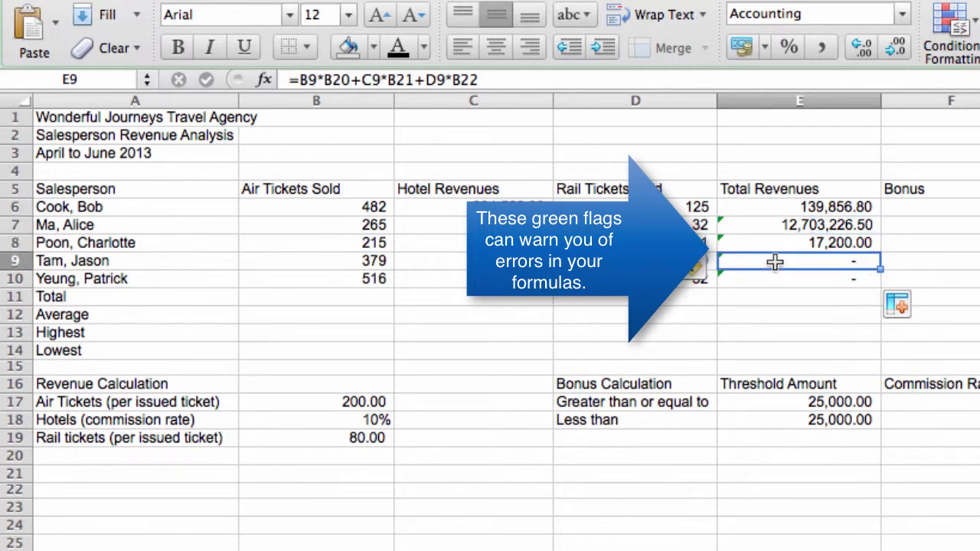
left_click(833, 279)
left_click(834, 261)
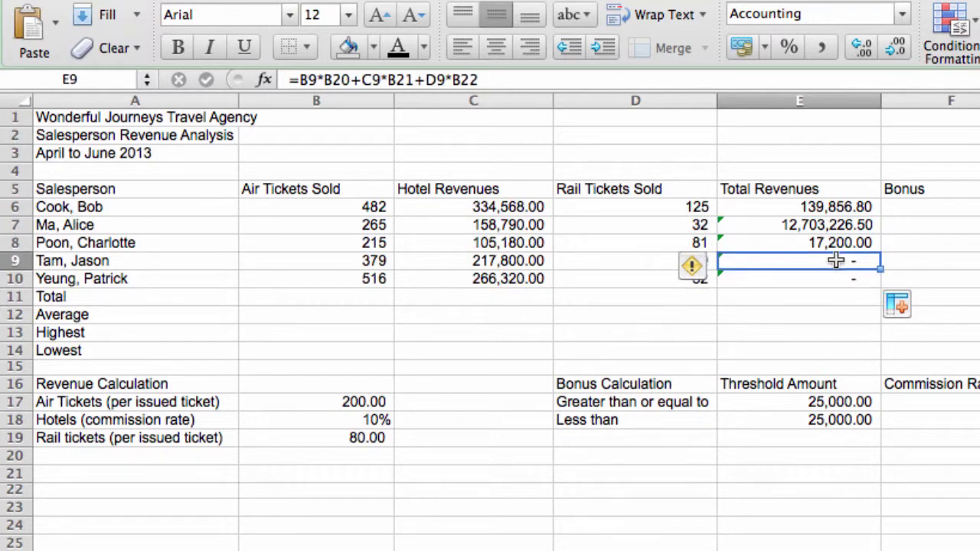
left_click(837, 281)
left_click(836, 261)
left_click(837, 280)
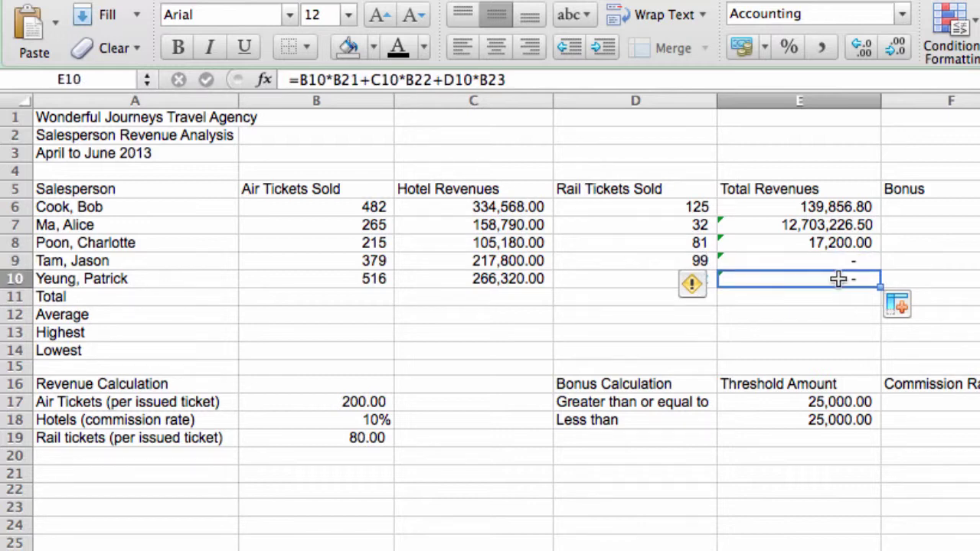
left_click(805, 226)
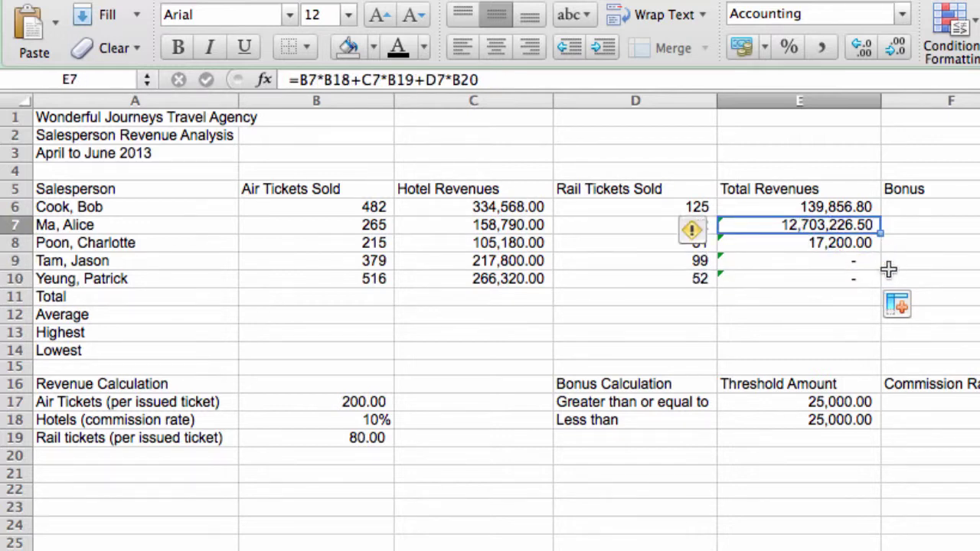
double_click(848, 225)
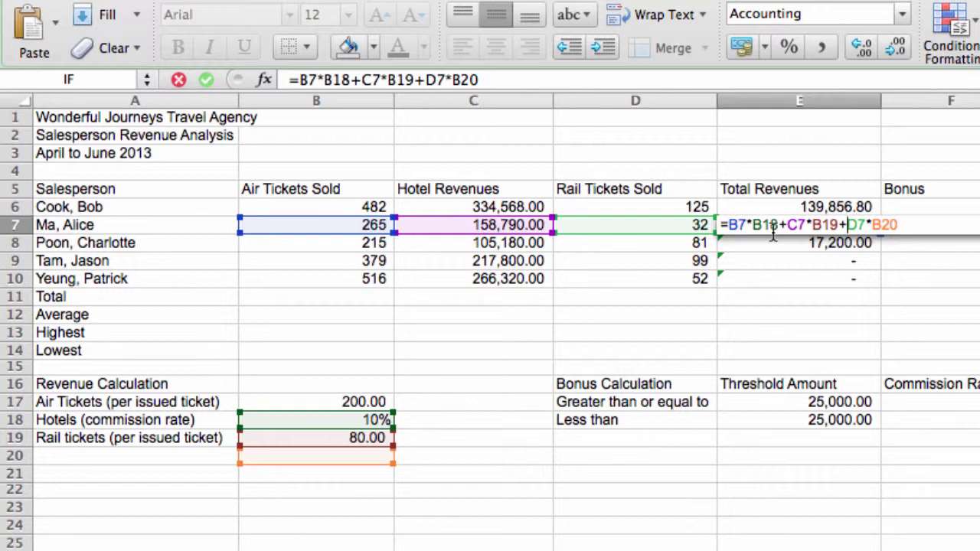
Step: Correct E7's rate references to B17, B18 and B19, giving 71,439.00, then select E6
key("BackSpace")
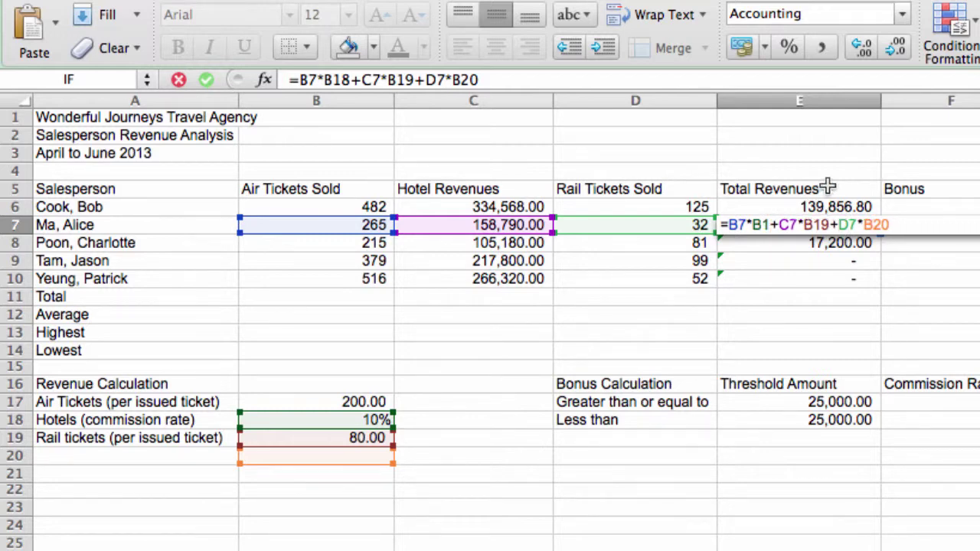
type("7")
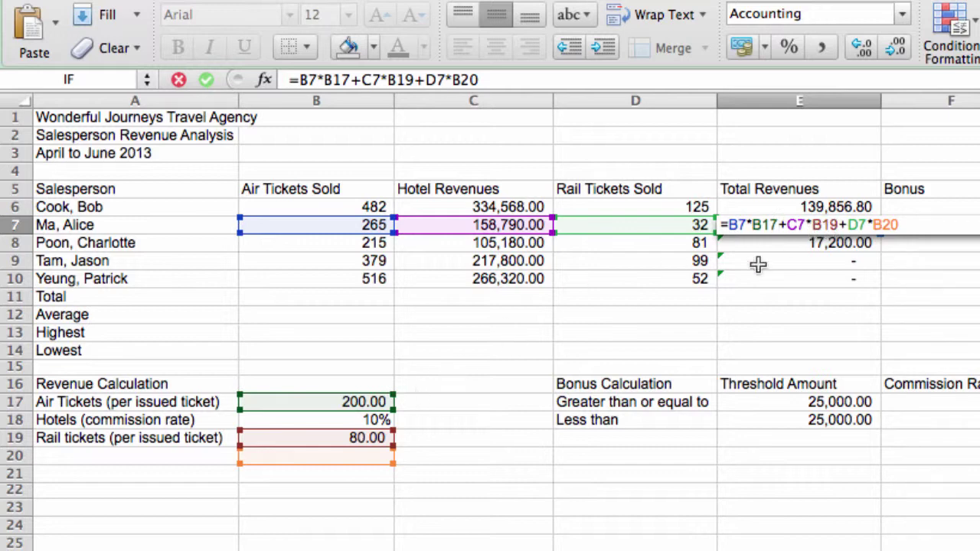
left_click(839, 224)
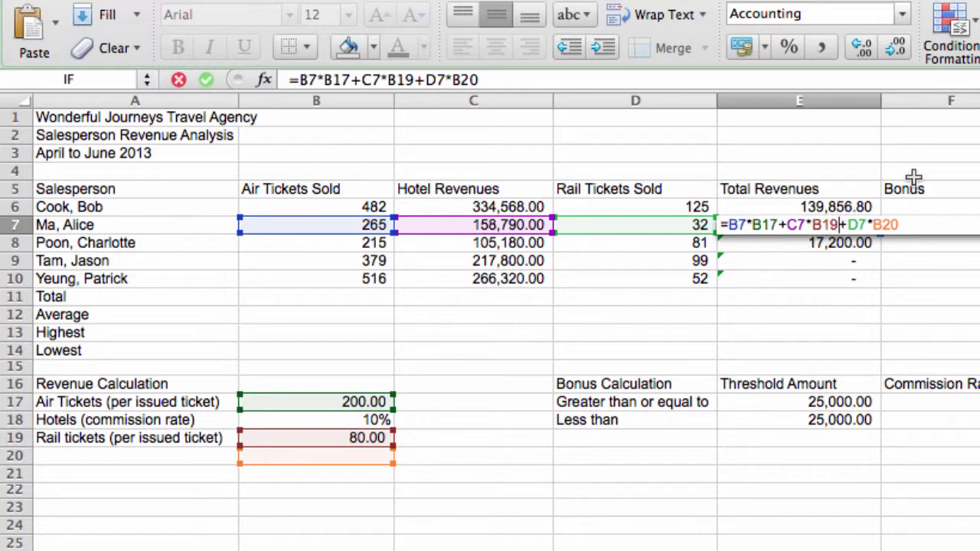
key("BackSpace")
type("8")
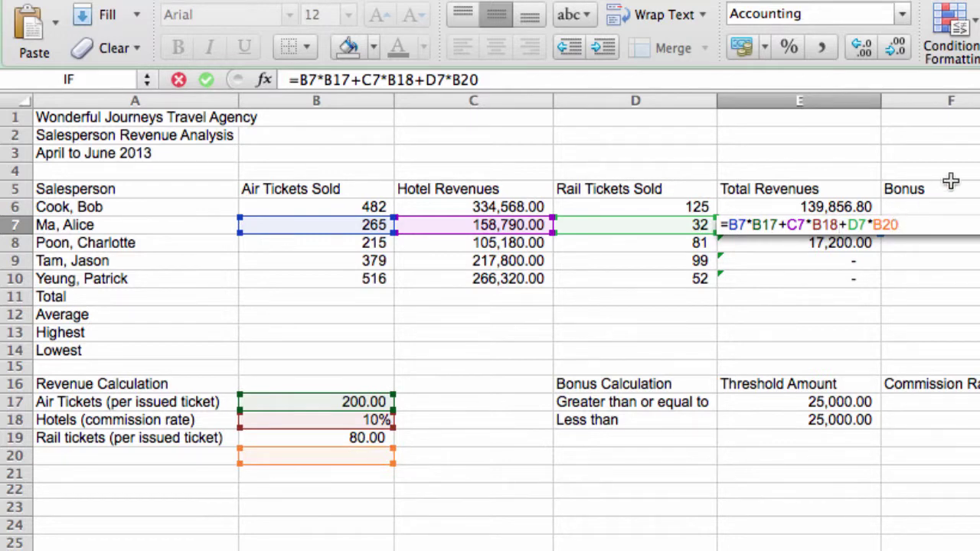
key("BackSpace")
key("BackSpace")
type("19")
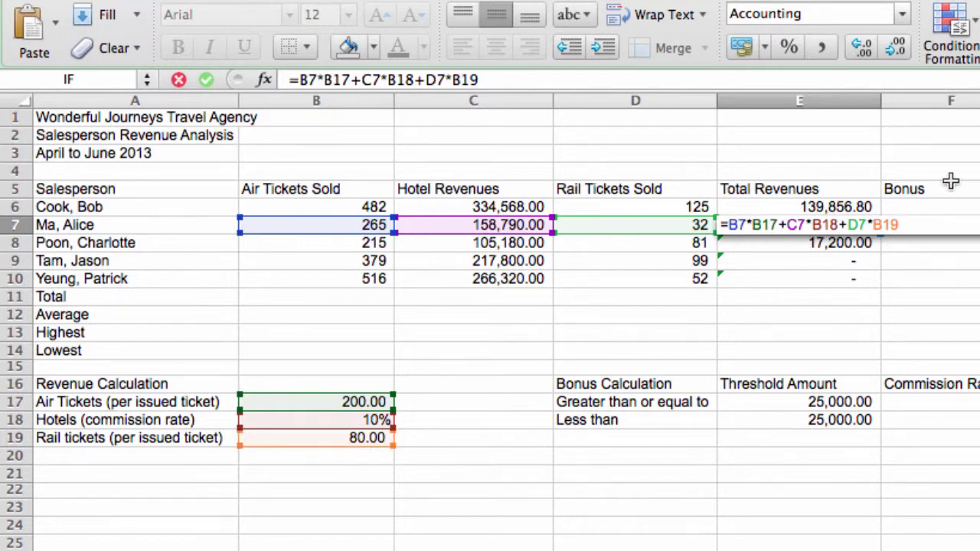
key("Return")
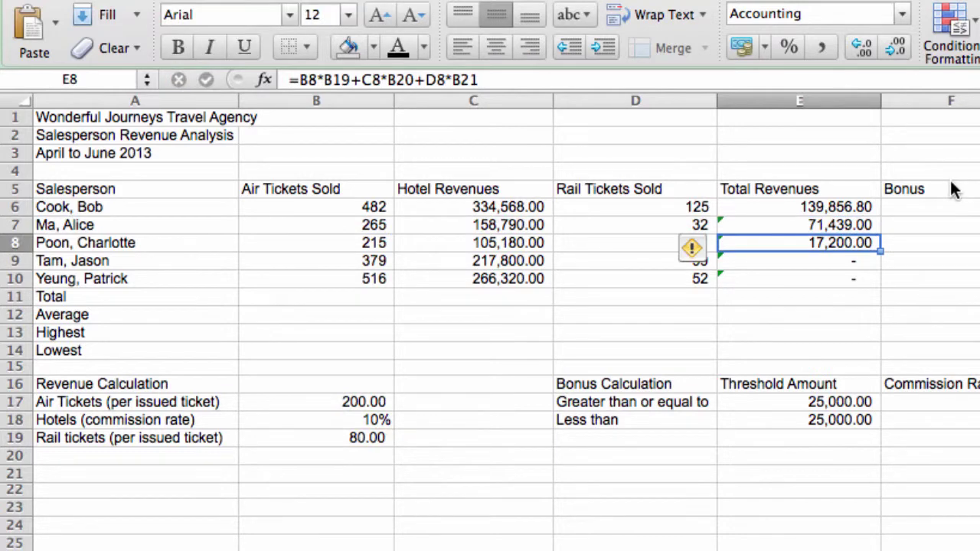
key("Up")
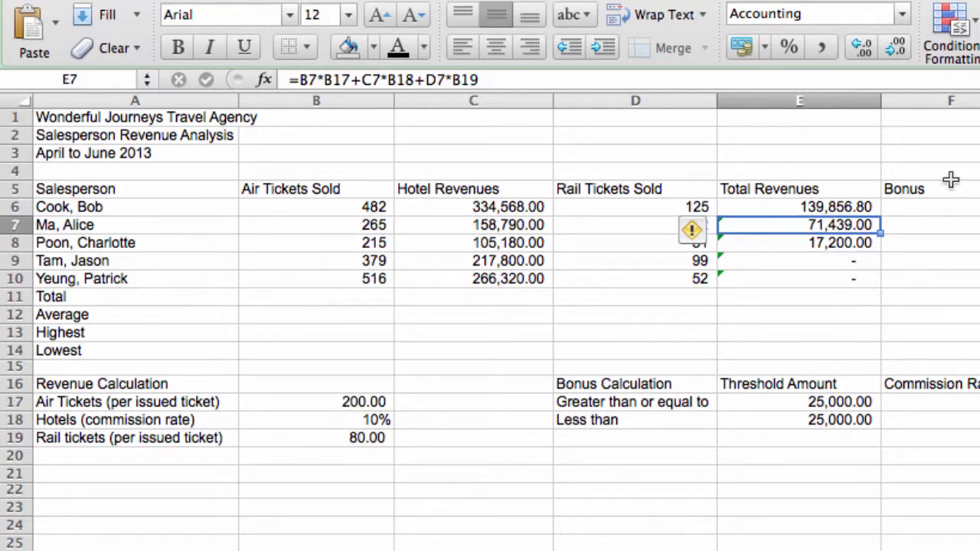
left_click(841, 211)
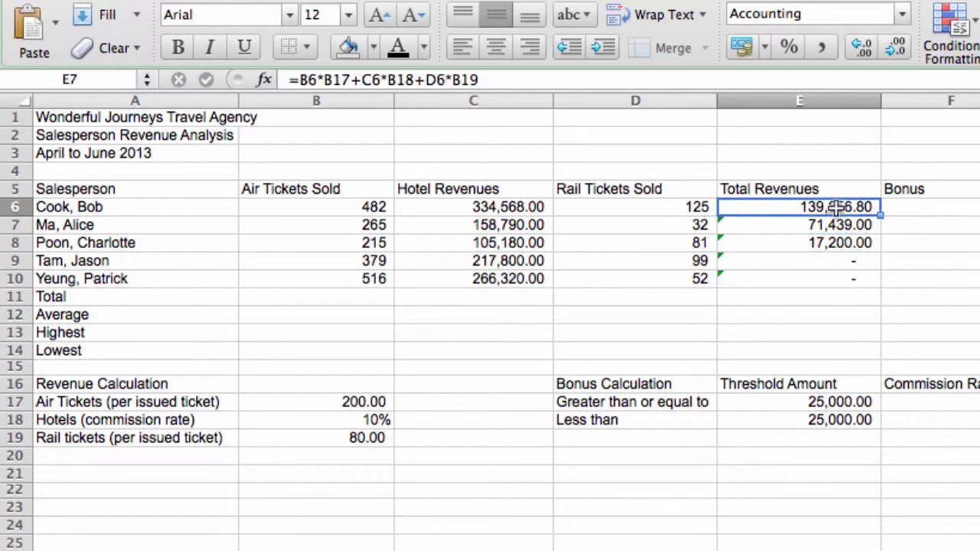
Step: Open E6's formula =B6*B17+C6*B18+D6*B19 for in-place editing
double_click(811, 207)
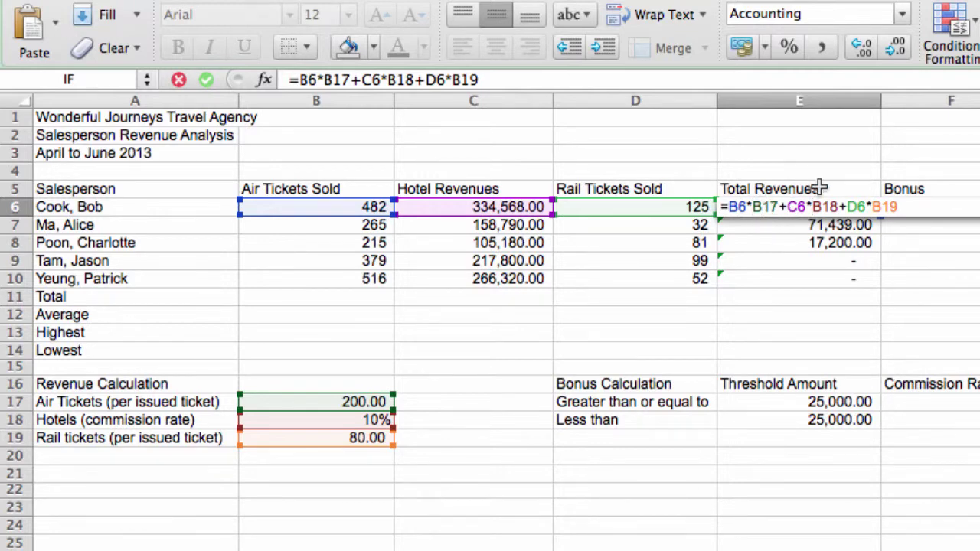
Step: Lock E6's rates as absolute references: =B6*$B$17+C6*$B$18+D6*$B$19, still 139,856.80
type("$B")
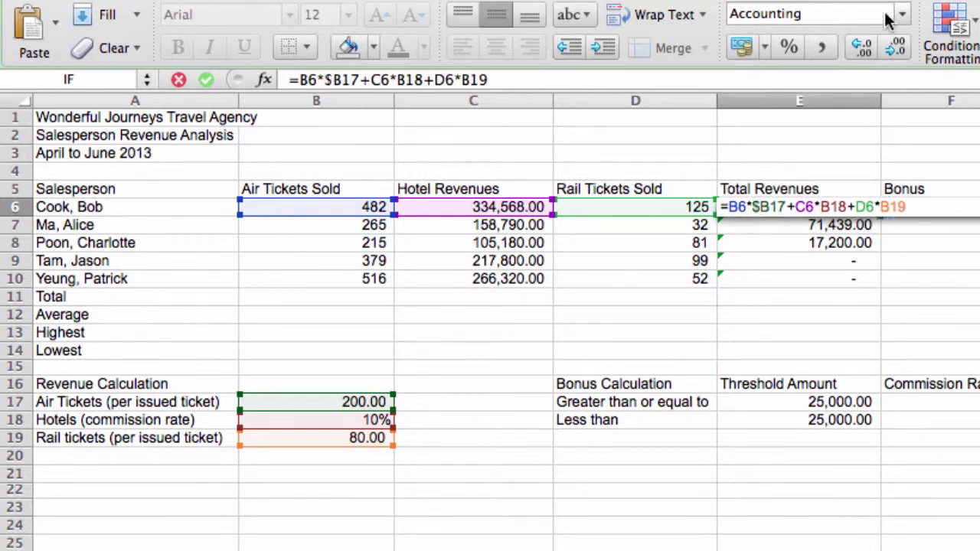
type("$")
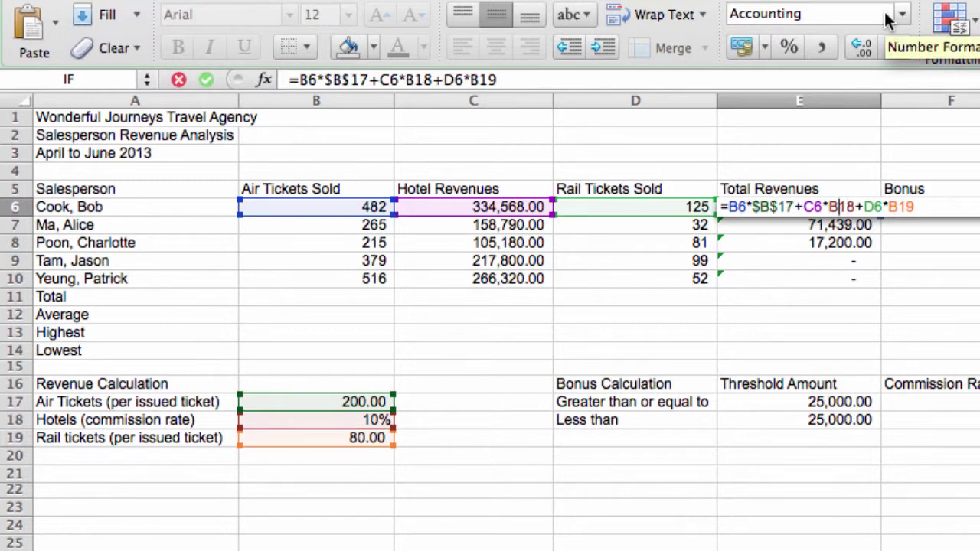
key("Left")
type("$B")
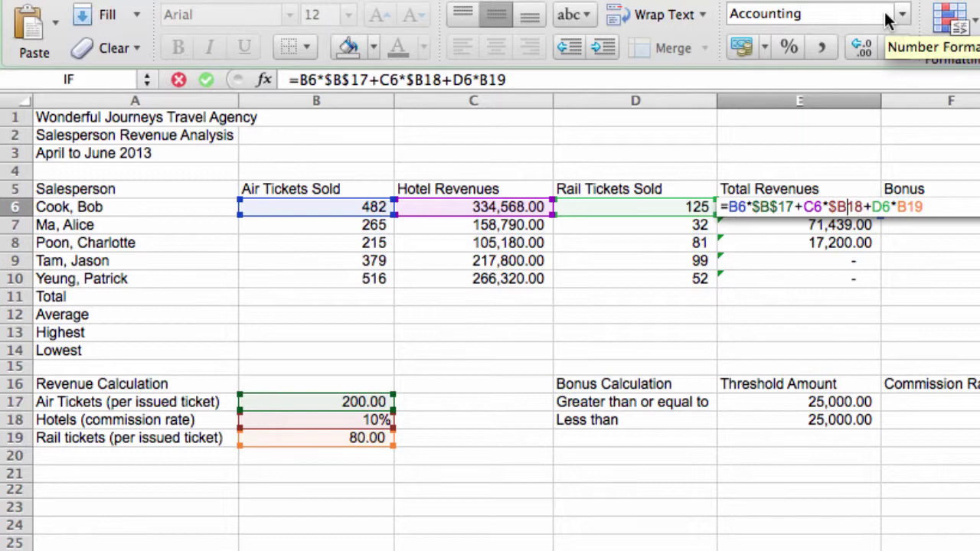
type("$")
key("Right")
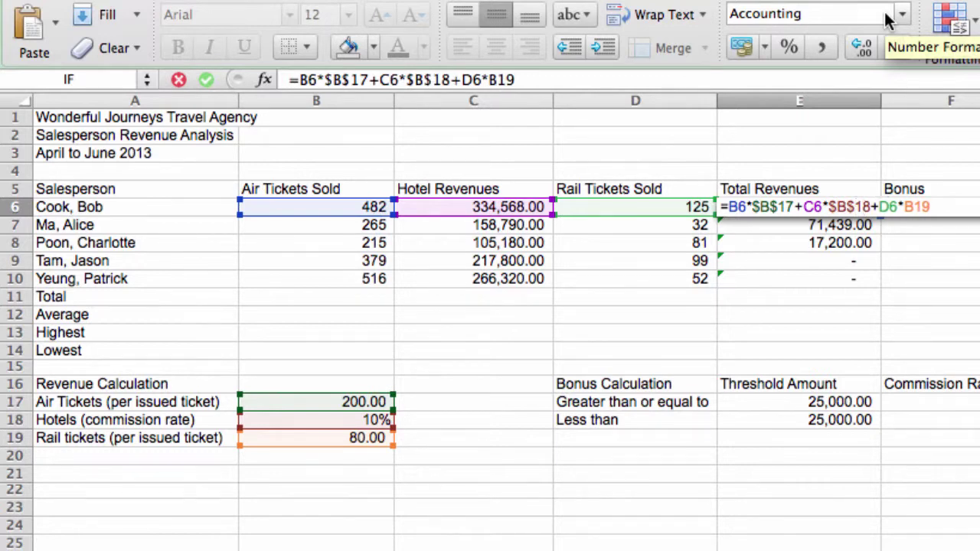
type("$")
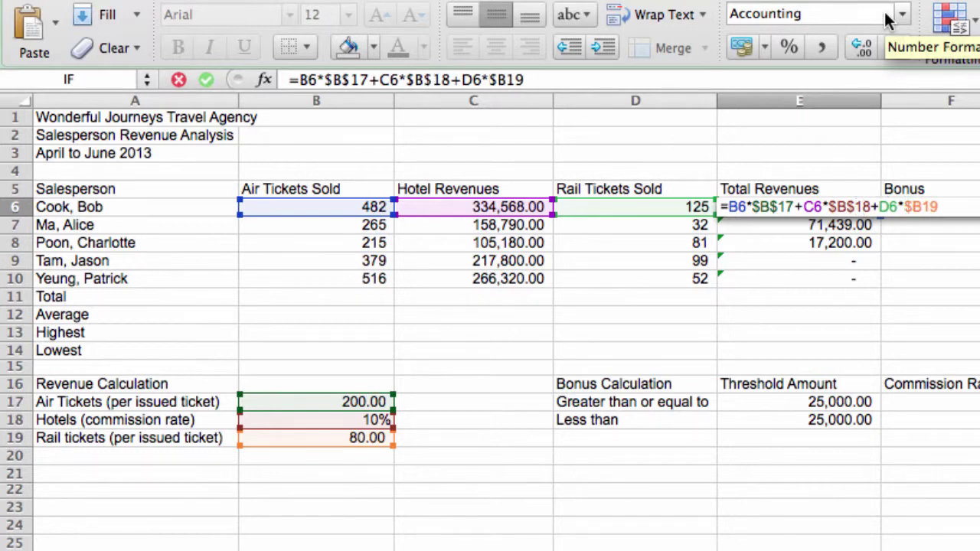
key("Right")
type("$")
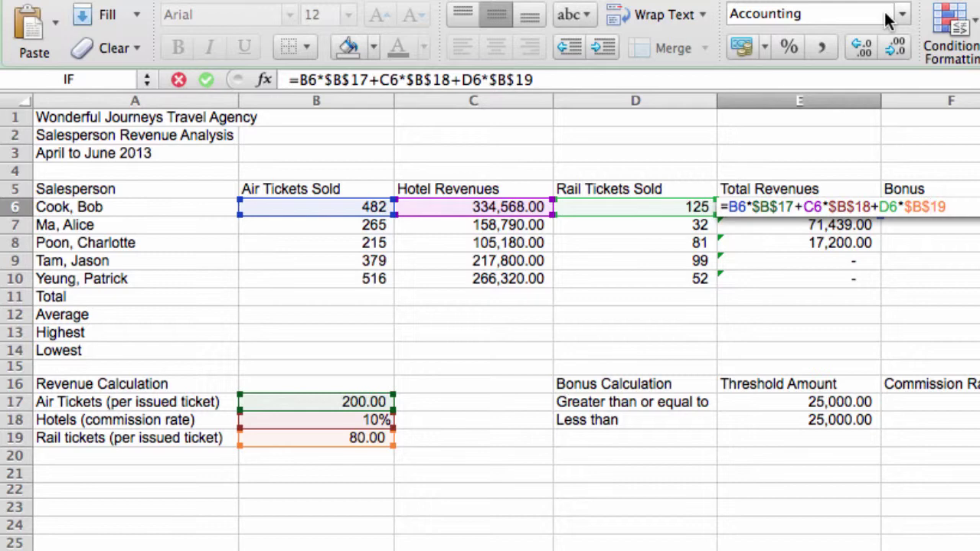
key("Return")
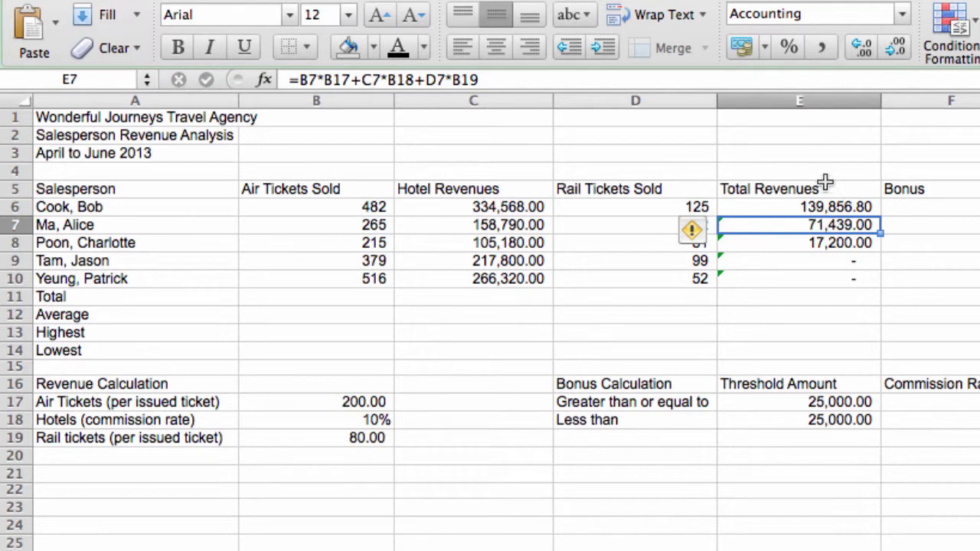
Step: Fill E6's absolute-reference formula down to E10 and verify the copied formulas in E7, E8 and E10
left_click(831, 205)
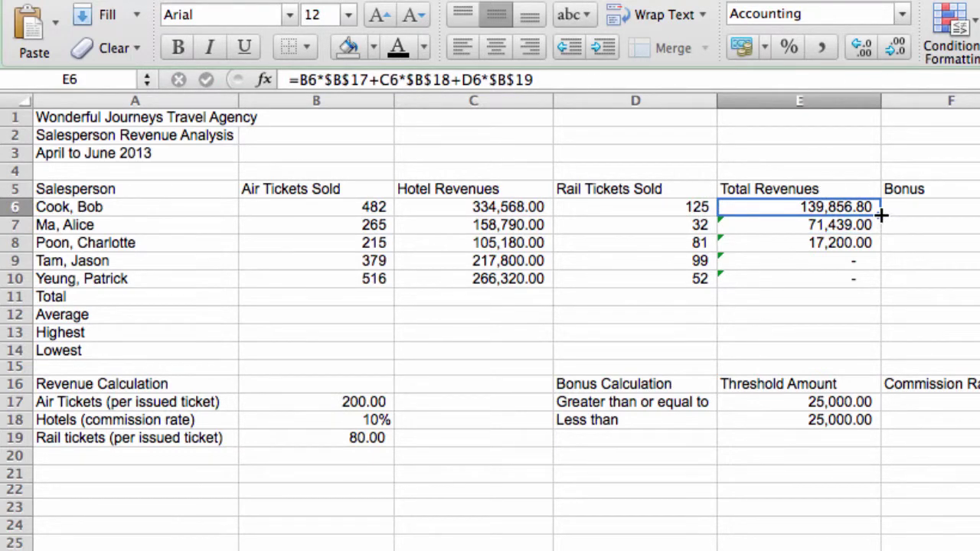
left_click_drag(882, 216, 873, 285)
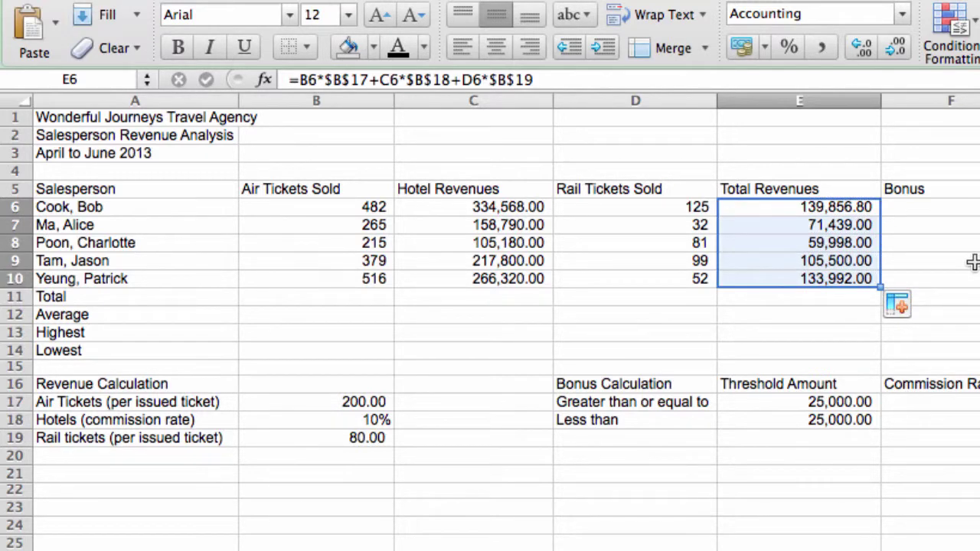
left_click(800, 225)
double_click(818, 224)
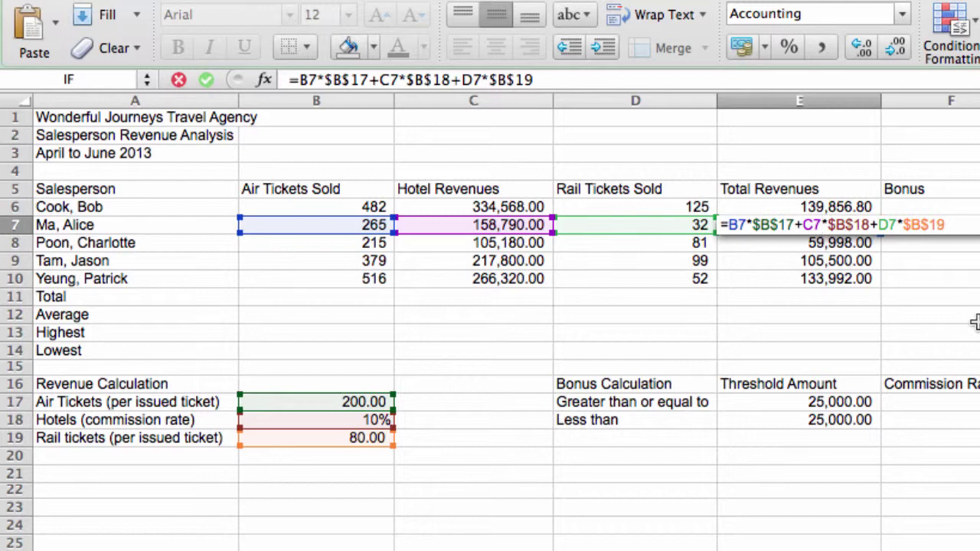
key("Return")
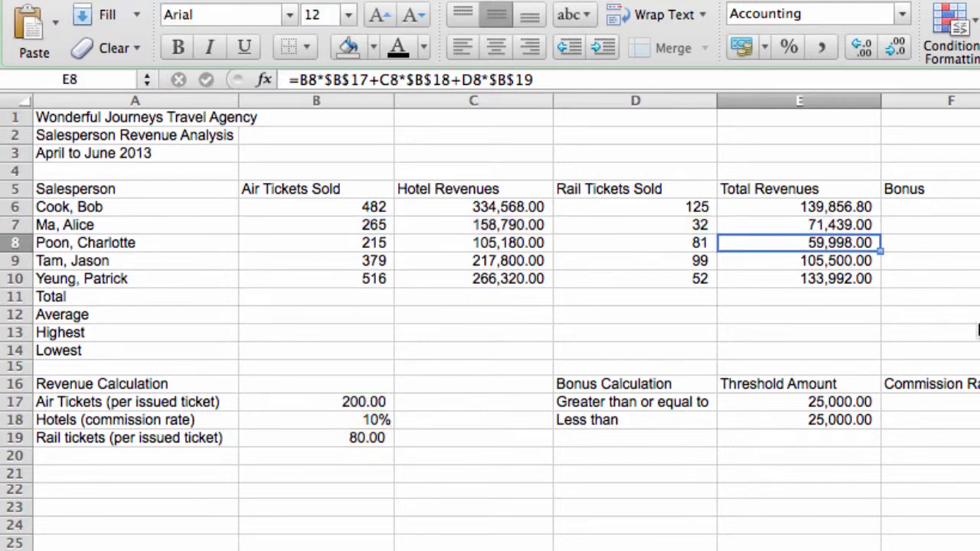
double_click(842, 242)
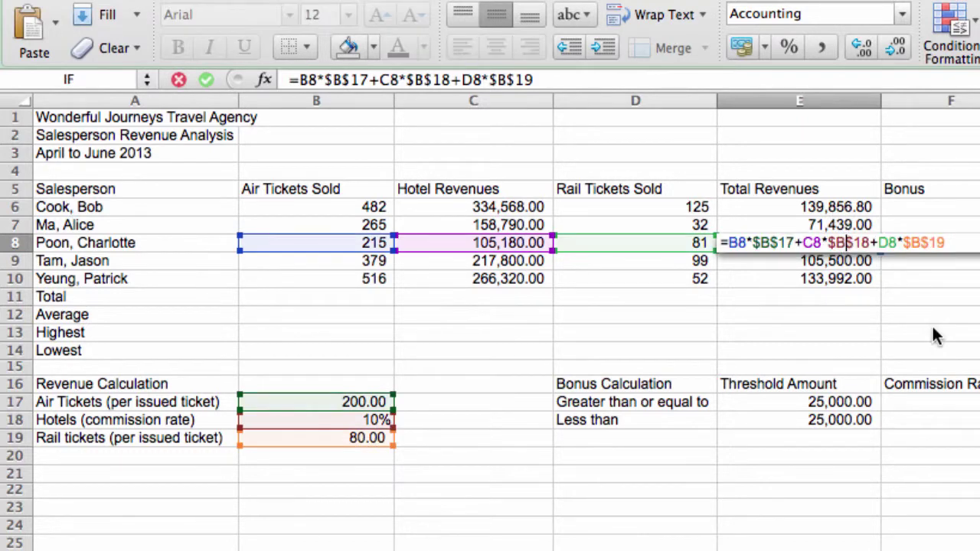
key("Return")
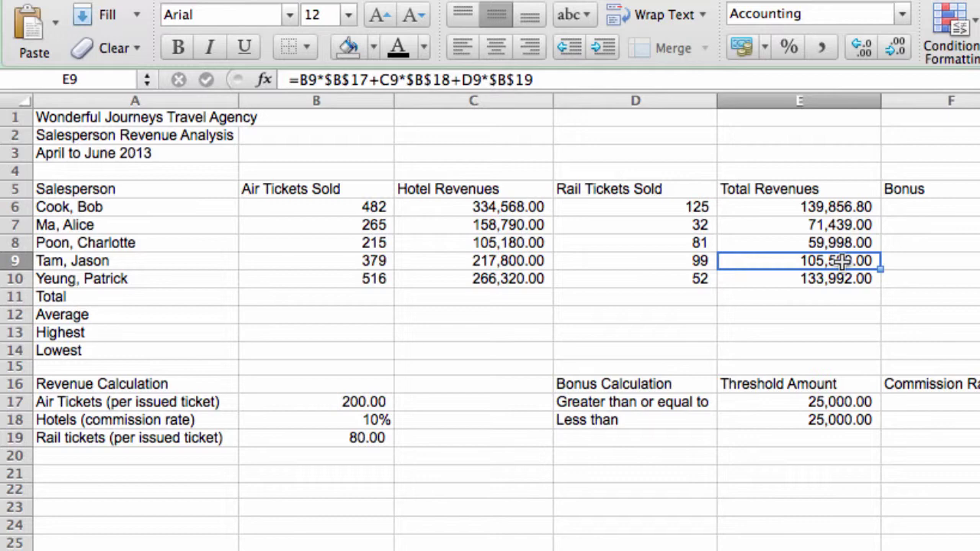
double_click(837, 279)
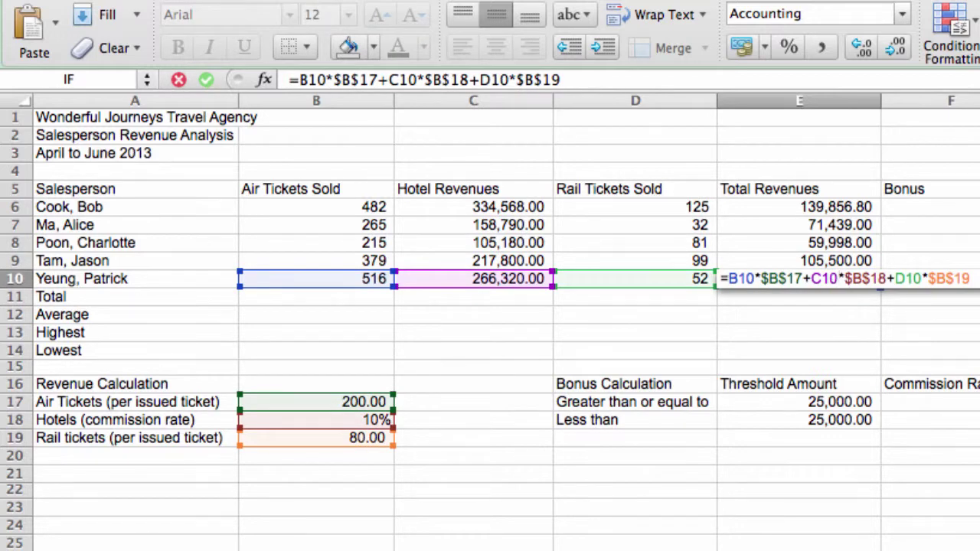
key("Return")
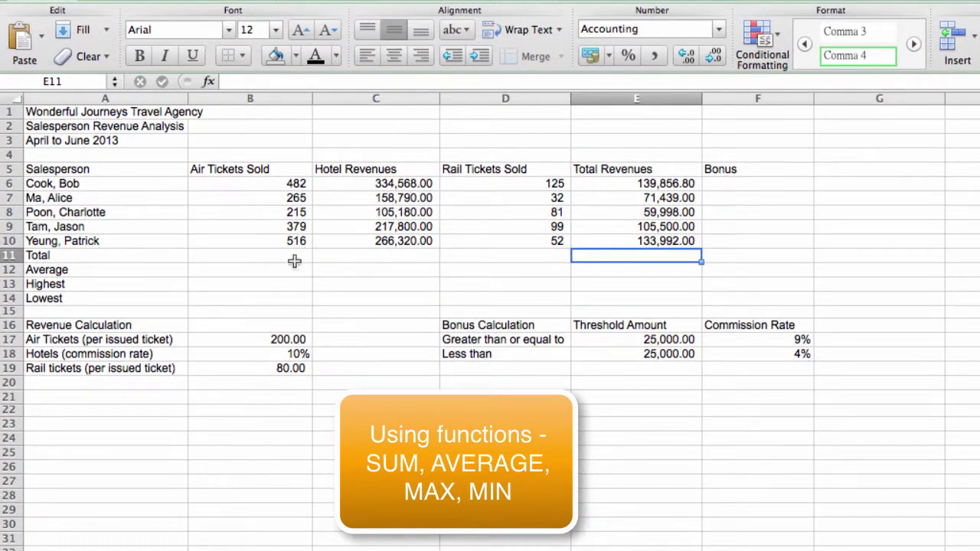
left_click_drag(294, 261, 580, 291)
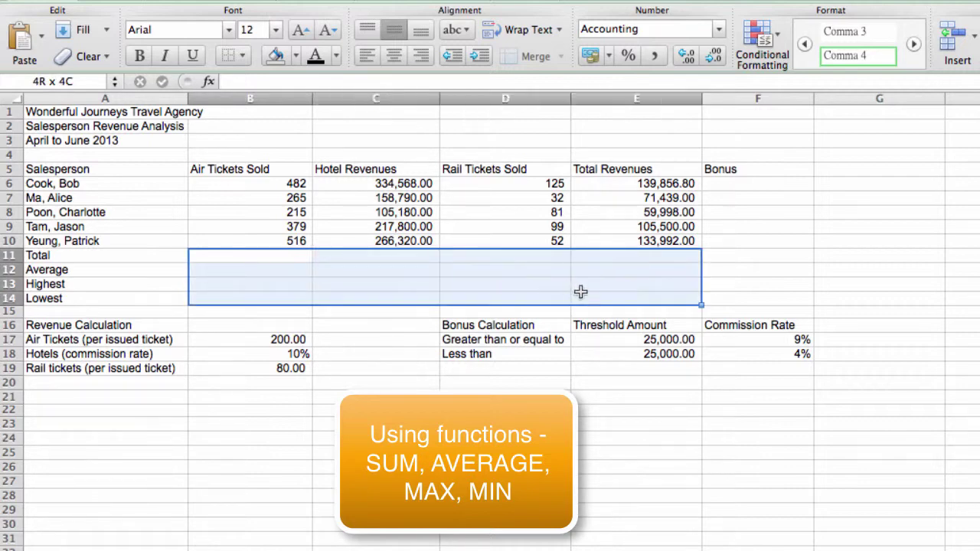
left_click(287, 259)
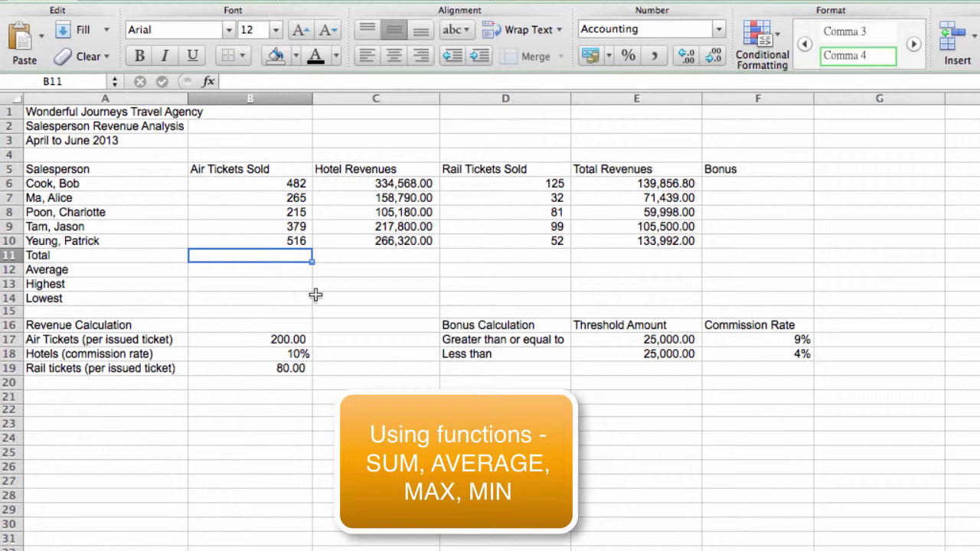
left_click(371, 261)
left_click(492, 255)
left_click(241, 269)
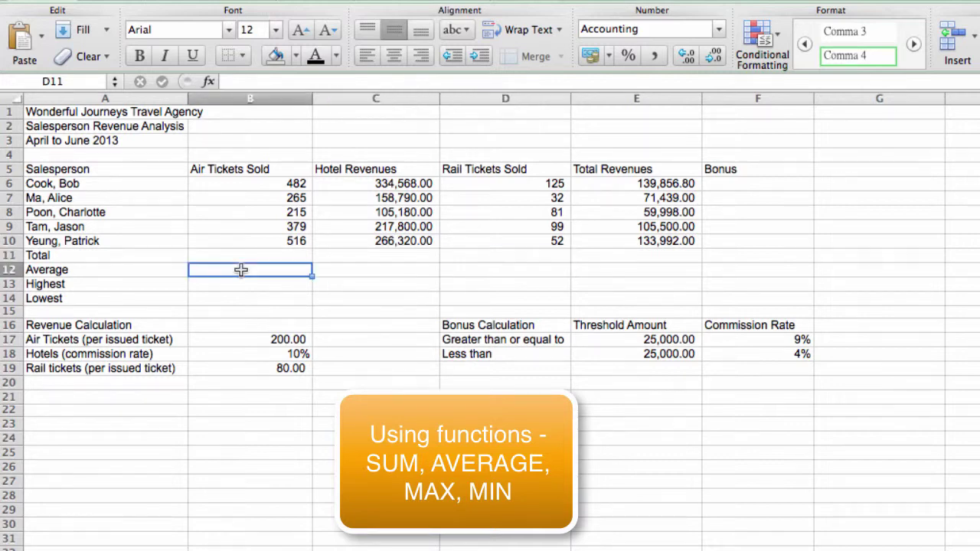
left_click(363, 271)
left_click(503, 269)
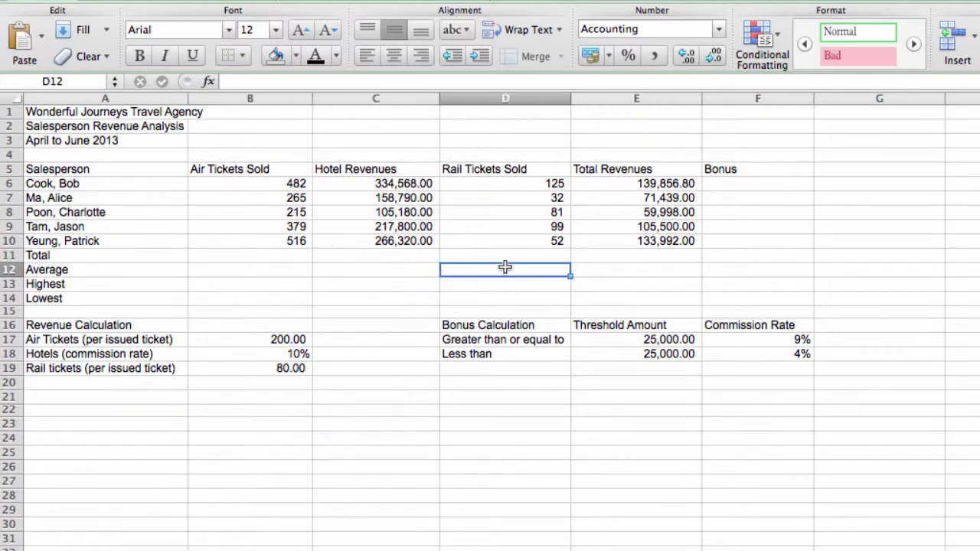
left_click(286, 285)
left_click(360, 298)
left_click(371, 284)
left_click(469, 284)
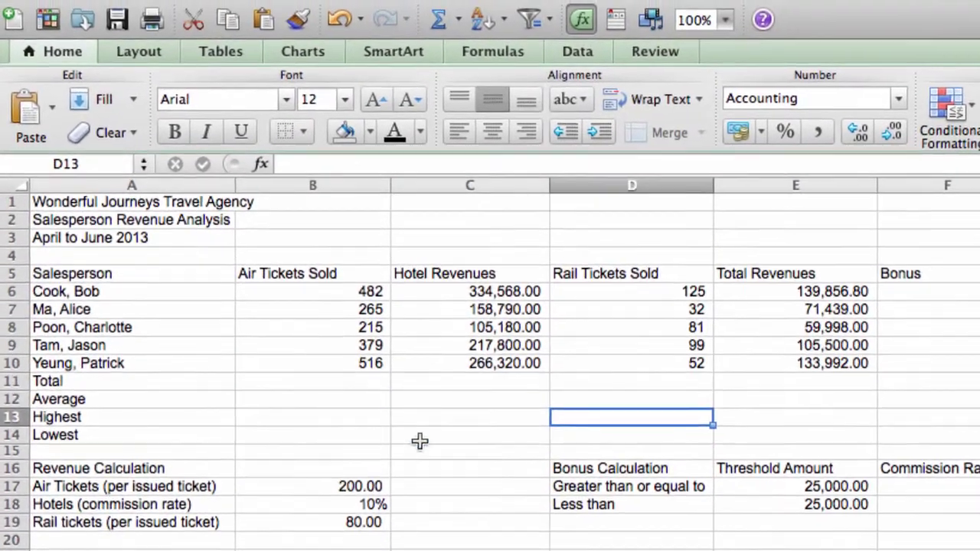
left_click(284, 448)
left_click(448, 440)
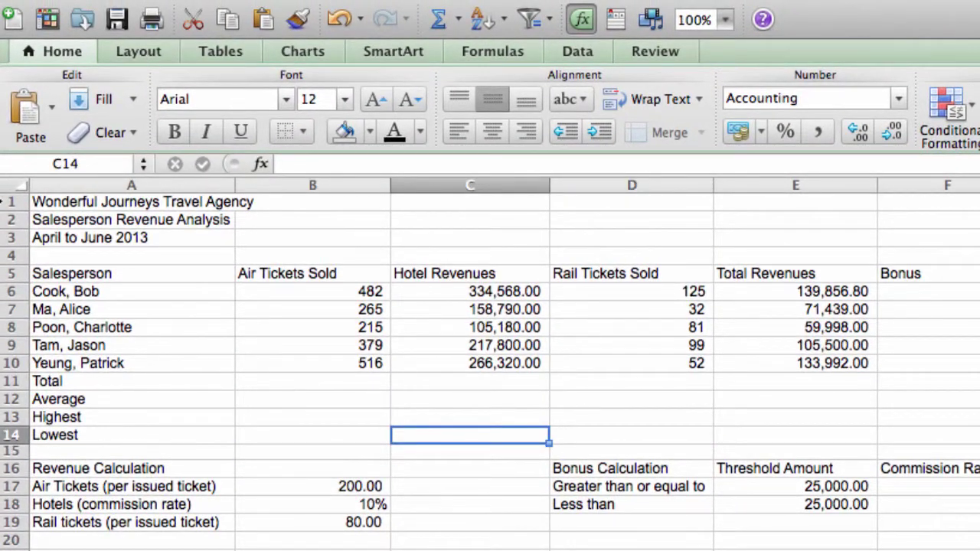
left_click(317, 378)
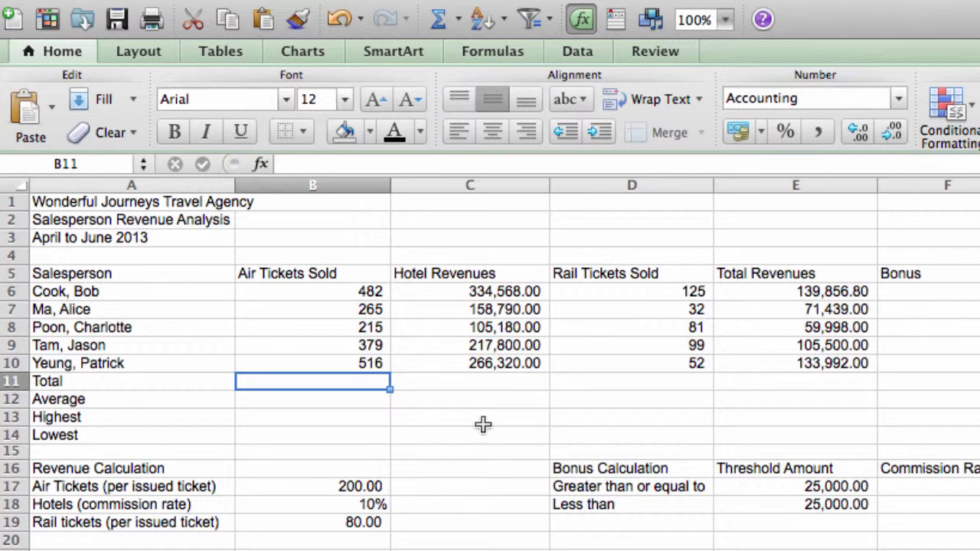
Step: Total the air tickets sold in B11 with =B6+B7+B8+B9+B10, showing 1,857
type("=")
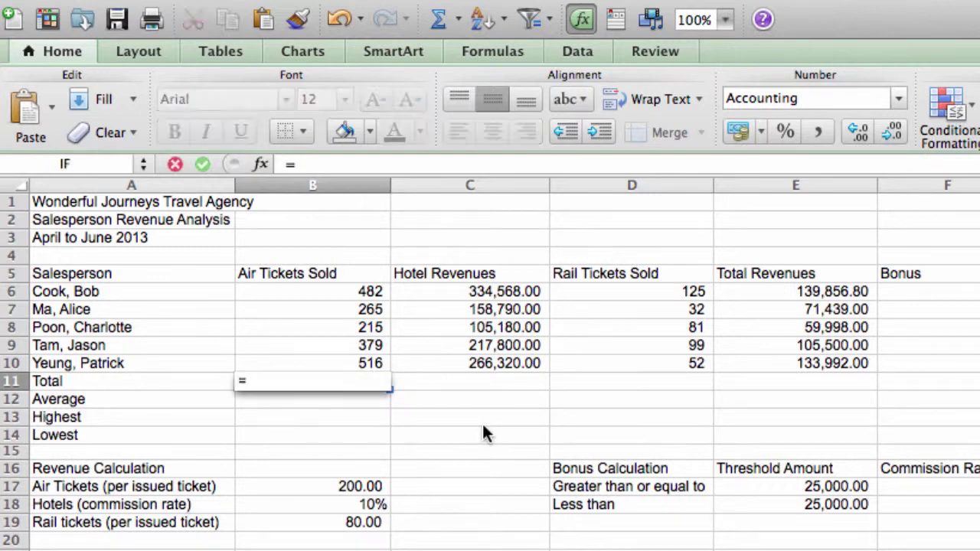
left_click(358, 292)
type("+")
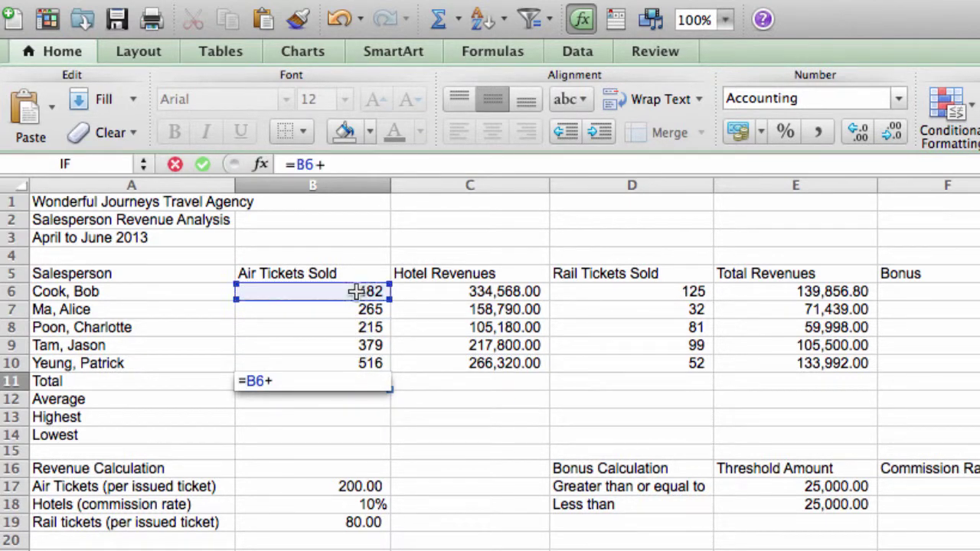
left_click(351, 308)
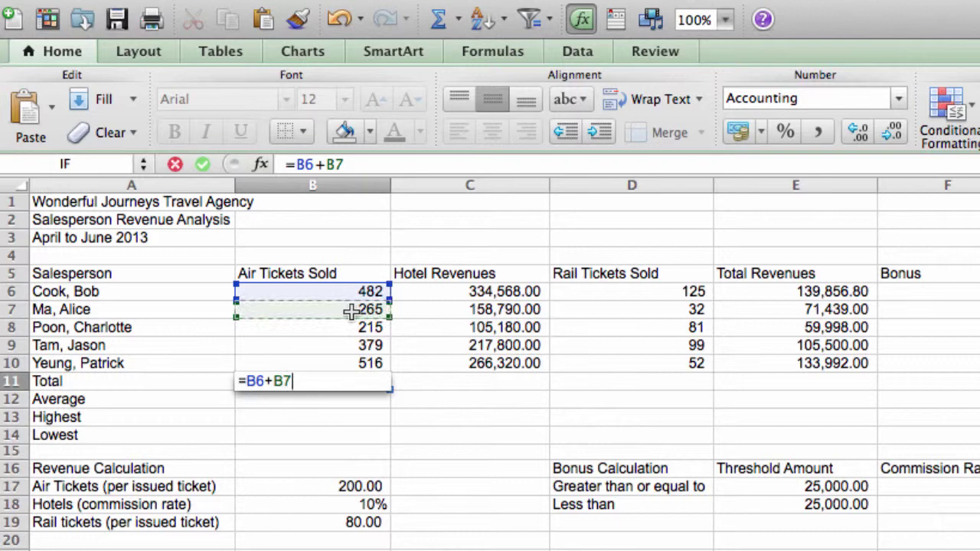
type("+")
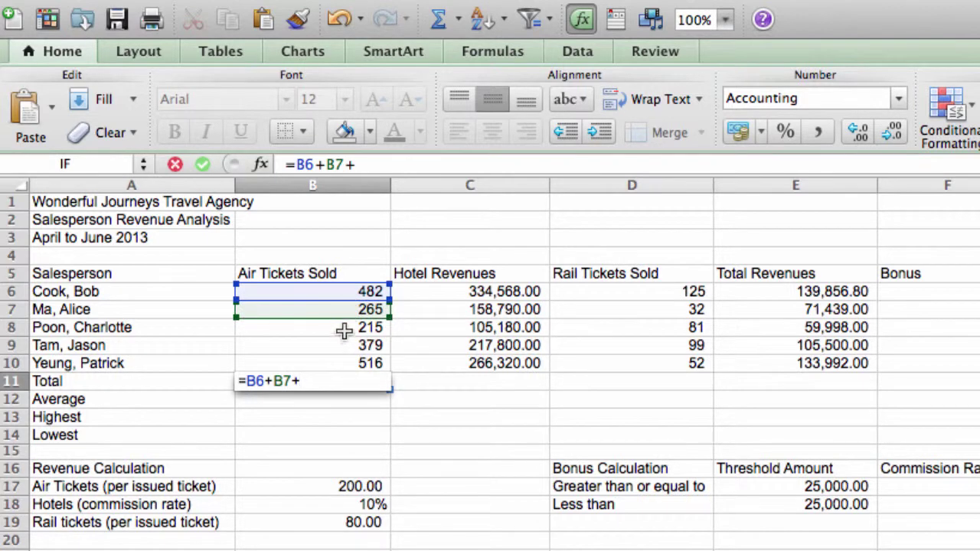
left_click(342, 328)
type("+")
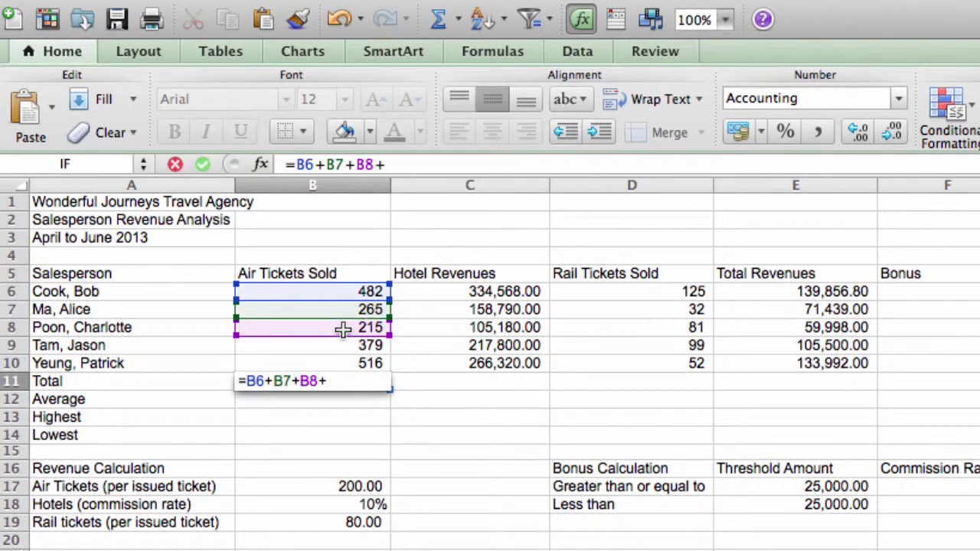
left_click(349, 346)
type("+")
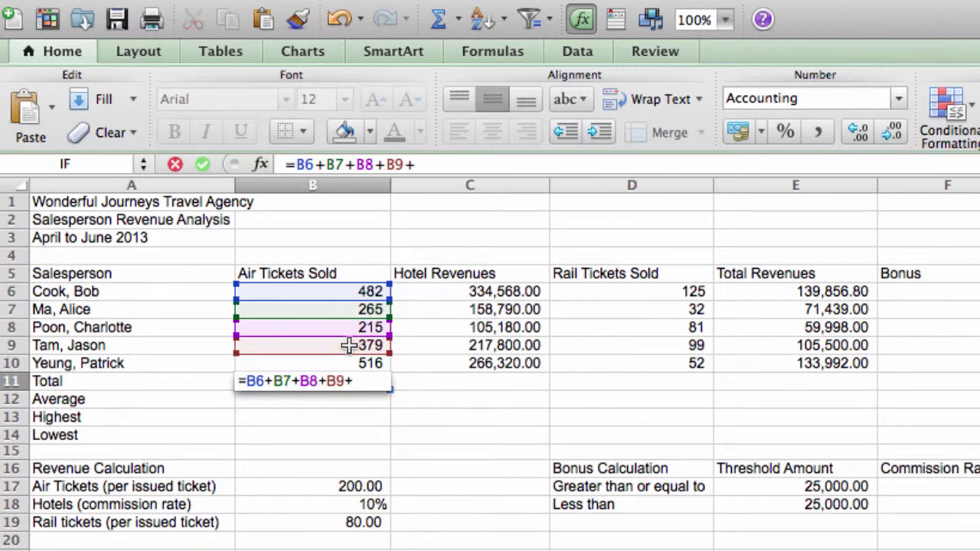
left_click(337, 364)
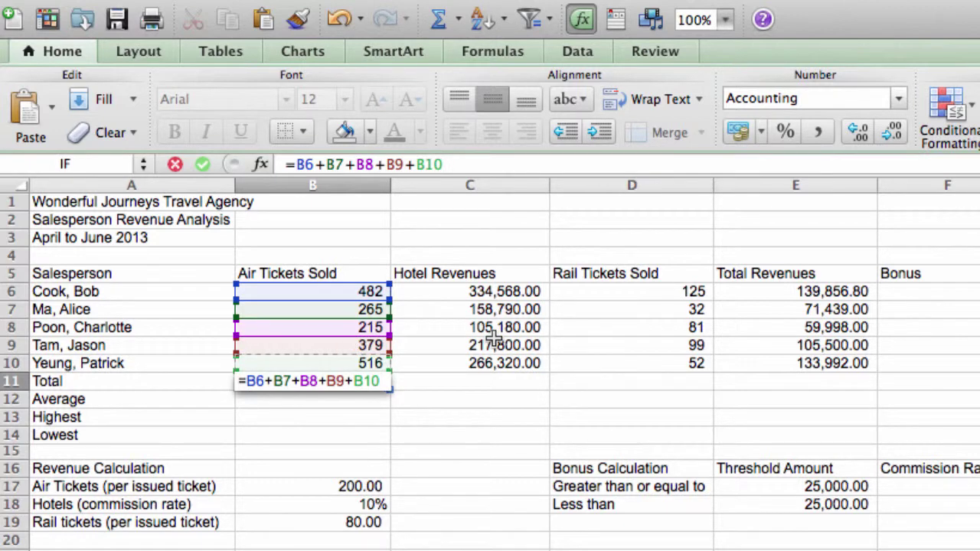
key("Return")
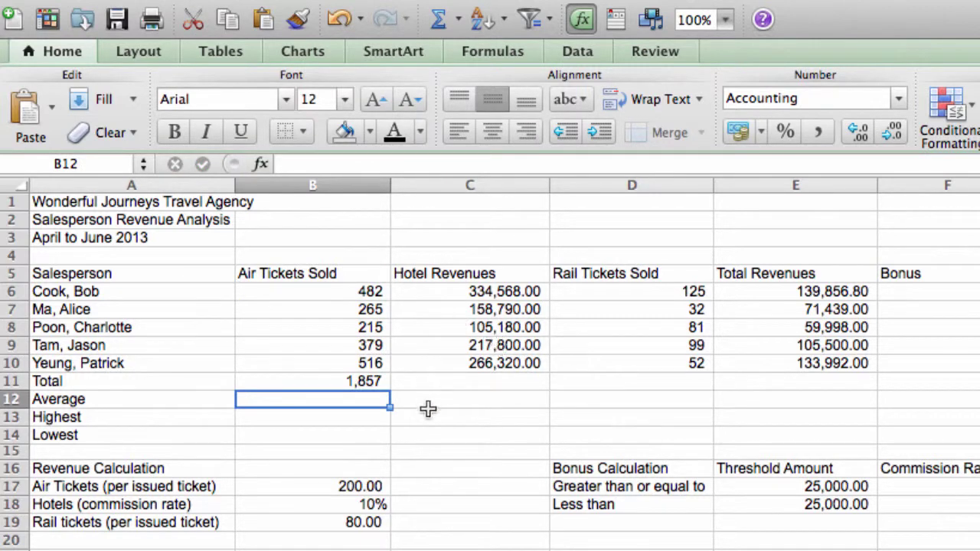
Step: Copy B11's total across to E11 (1,082,658, 389, 510,786) and check each copied formula
left_click(363, 380)
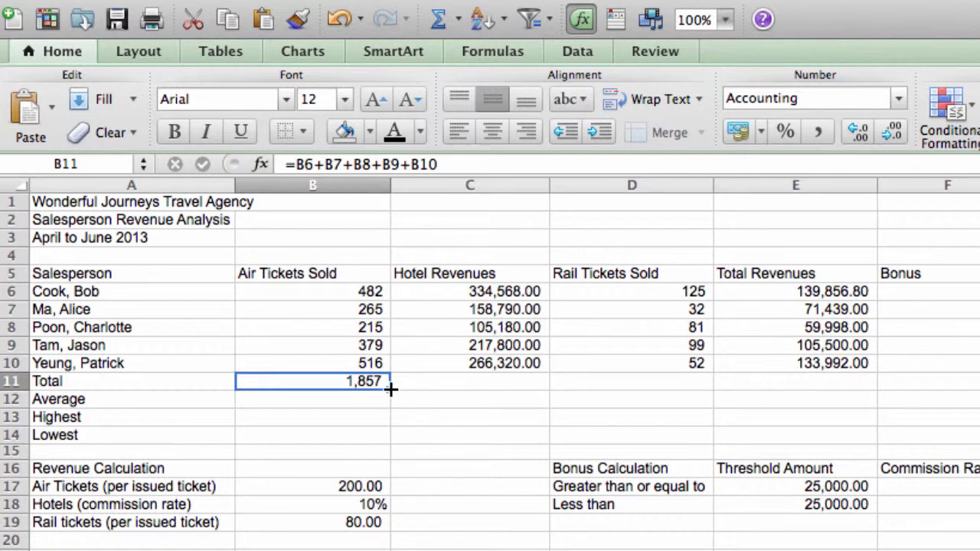
left_click_drag(390, 389, 824, 383)
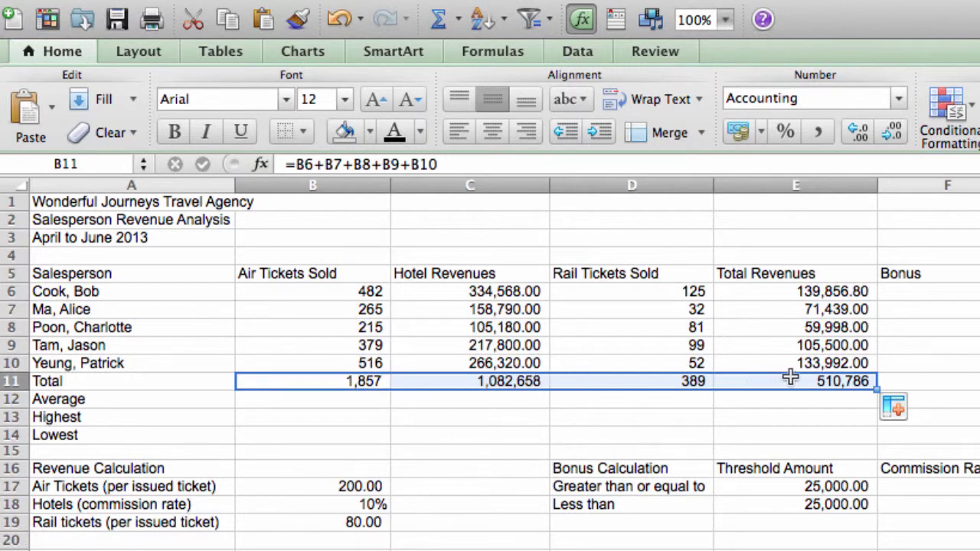
left_click(505, 381)
double_click(505, 381)
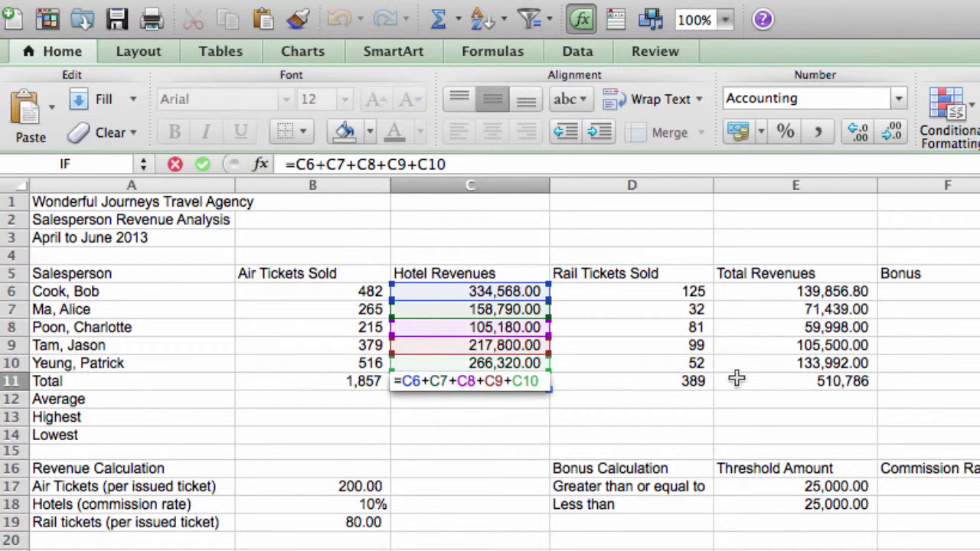
key("Return")
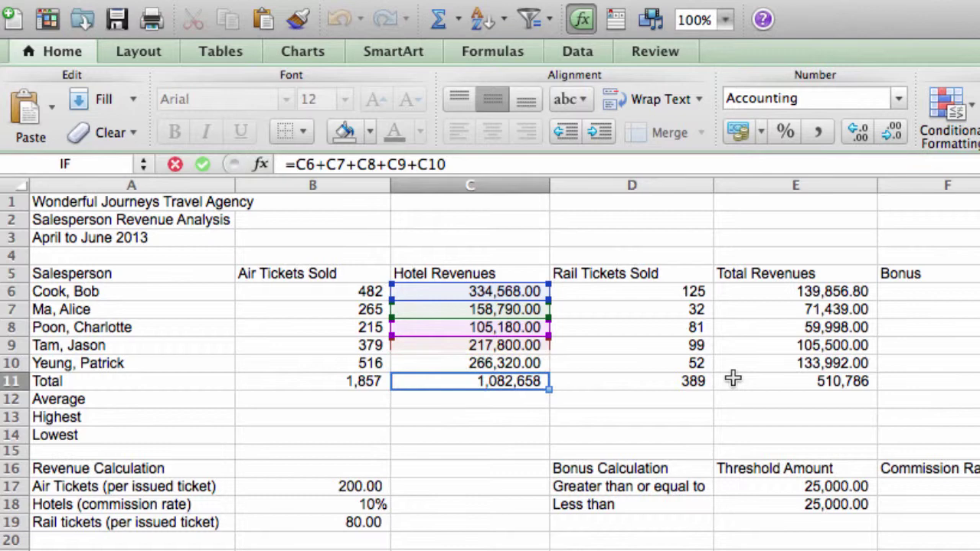
double_click(679, 380)
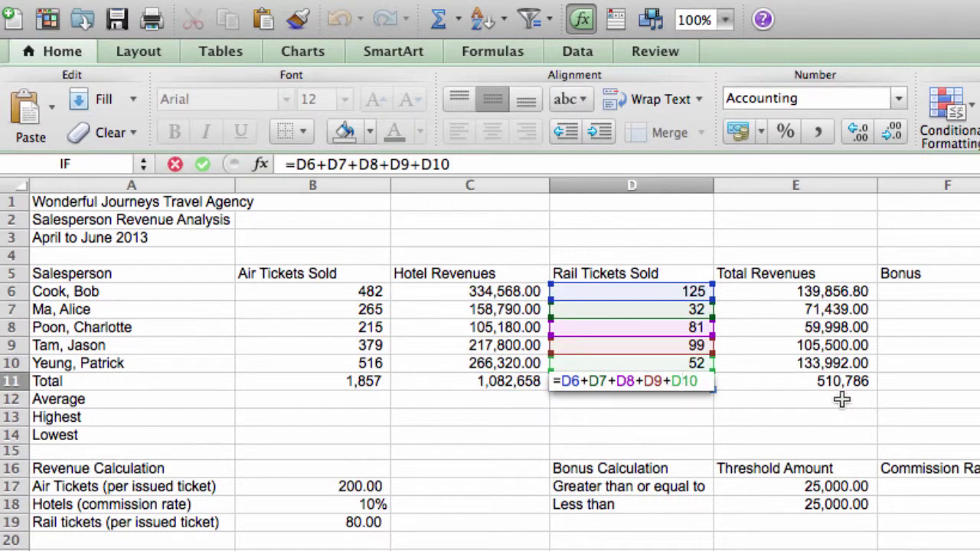
key("Return")
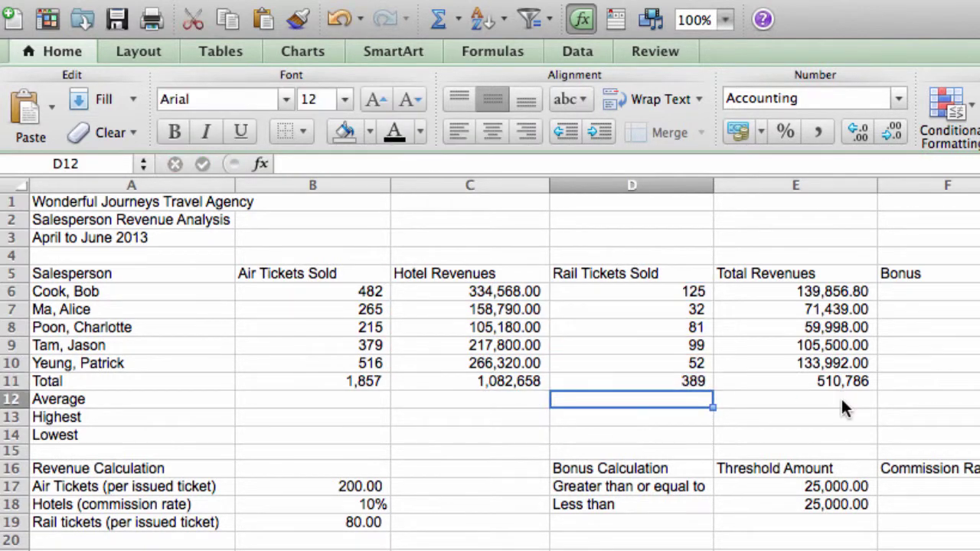
double_click(833, 381)
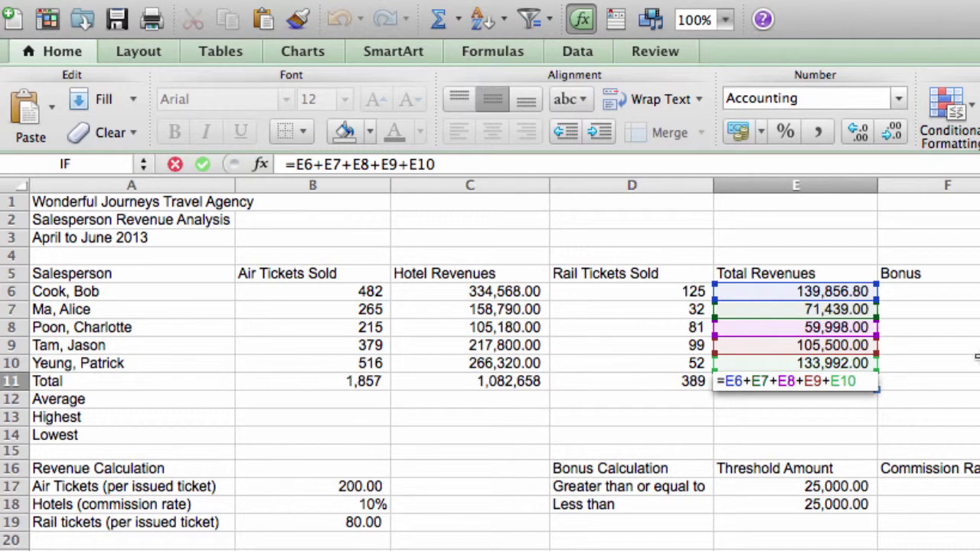
key("Return")
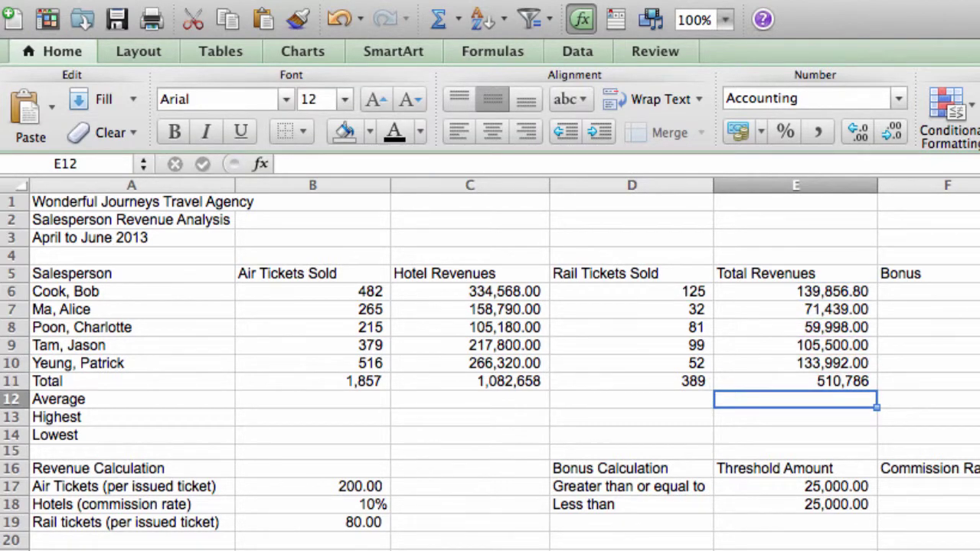
Step: Start replacing B11's B6+B7+B8+B9+B10 additions with a SUM function
left_click(328, 385)
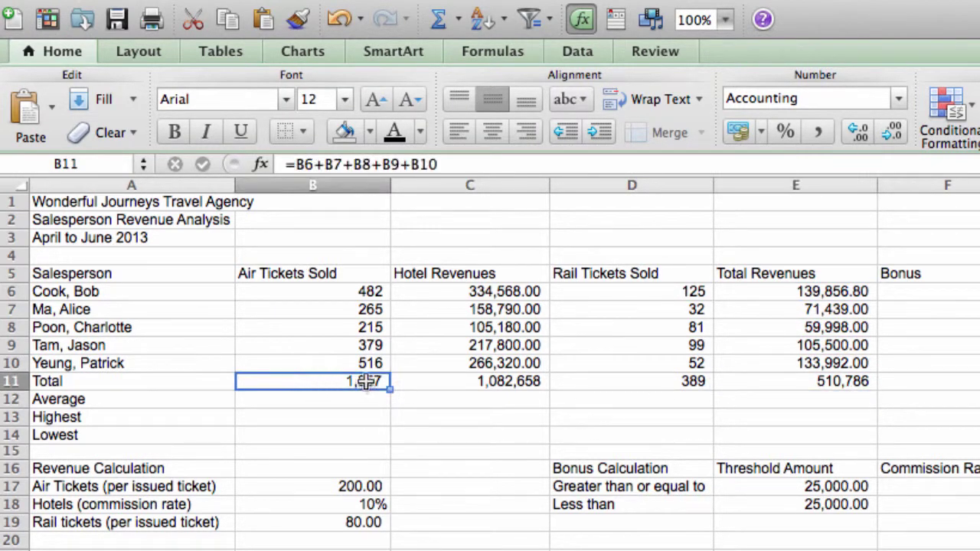
double_click(365, 380)
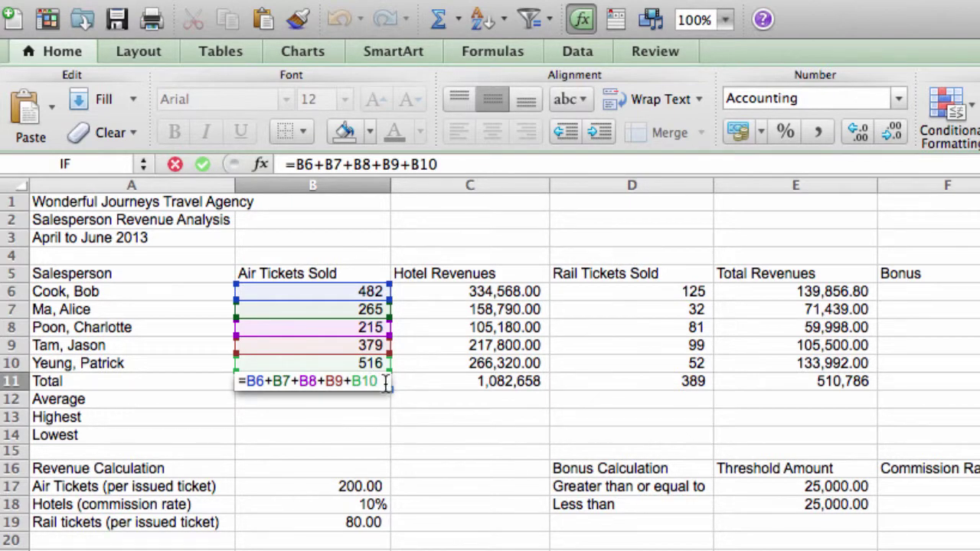
left_click_drag(385, 380, 246, 380)
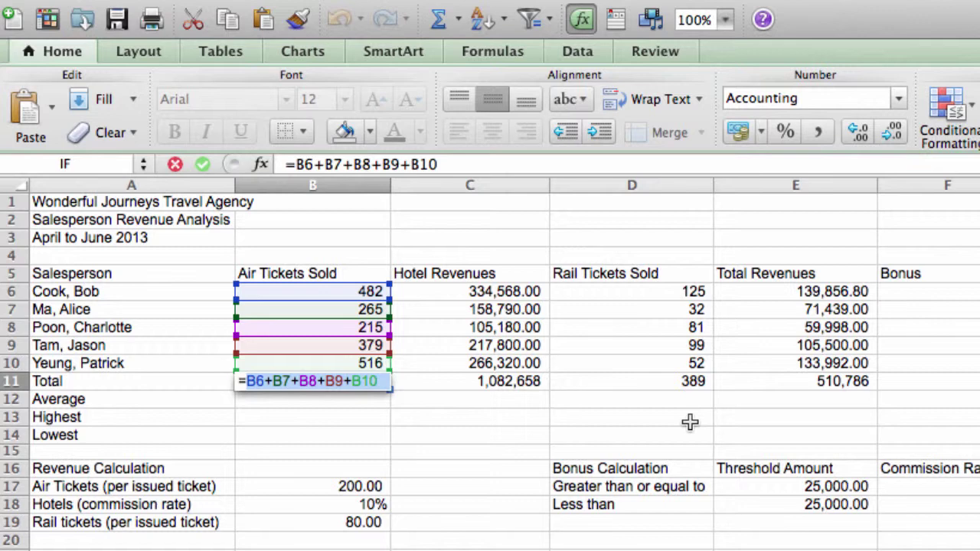
type("SUM")
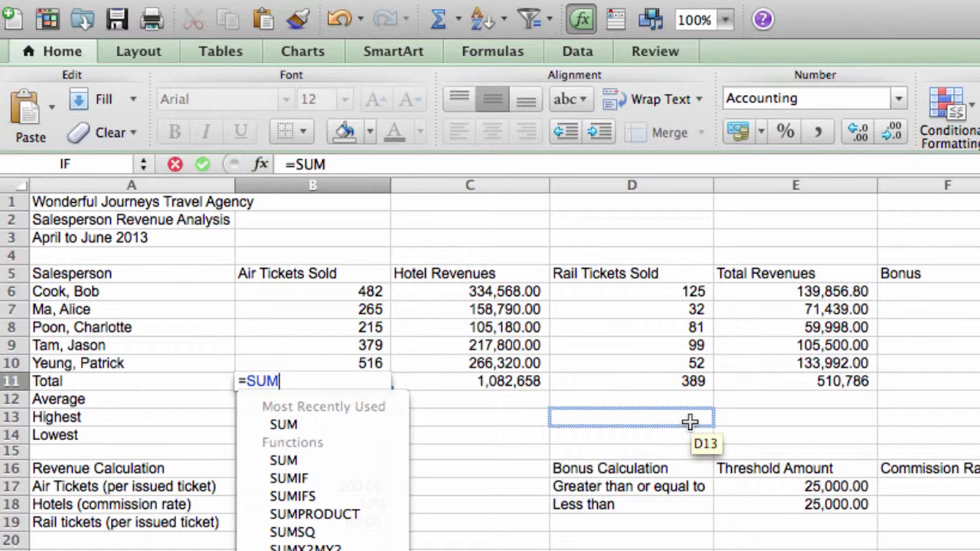
Step: Complete the B11 formula as =SUM(B6:B10) by selecting the range B6:B10
type("(")
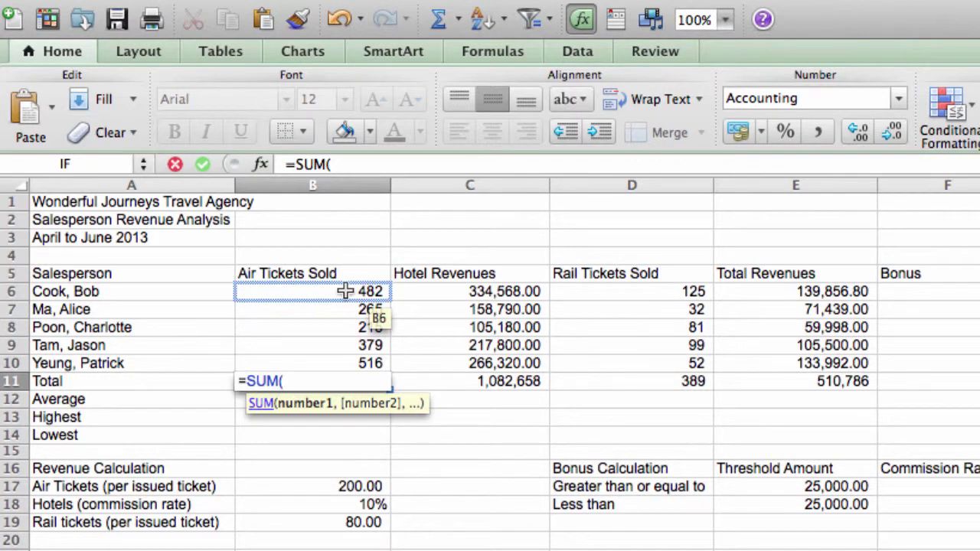
left_click_drag(343, 290, 346, 356)
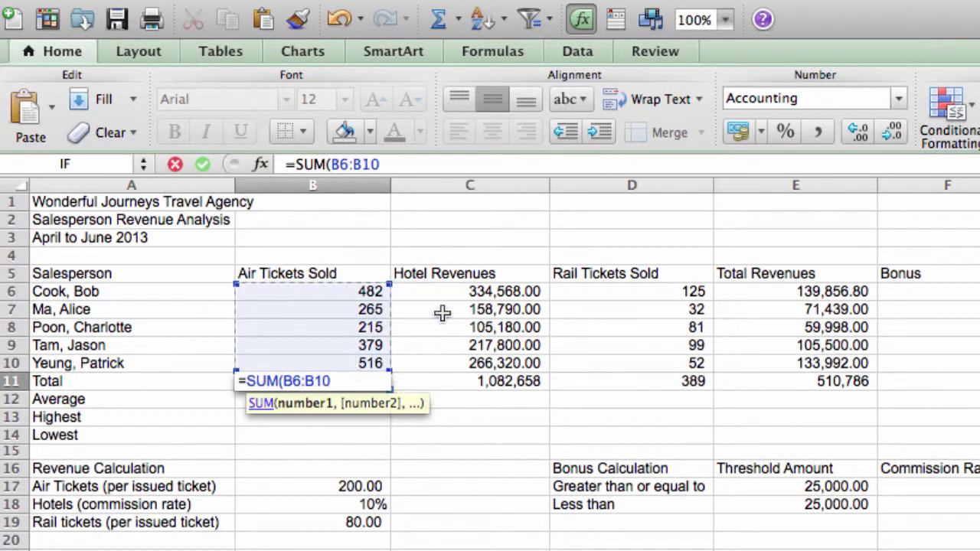
type(")")
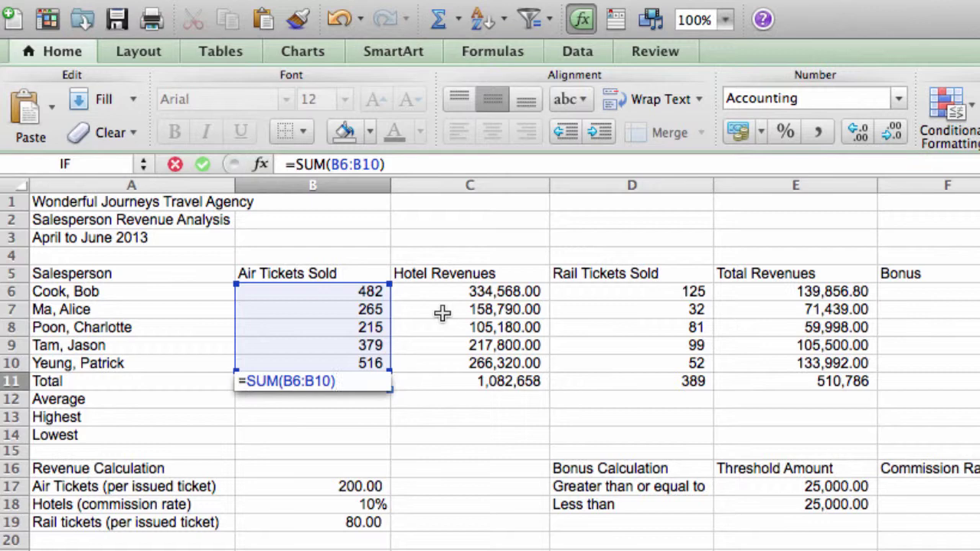
Step: Confirm =SUM(B6:B10) in B11 and copy it across the Total row to E11
key("Return")
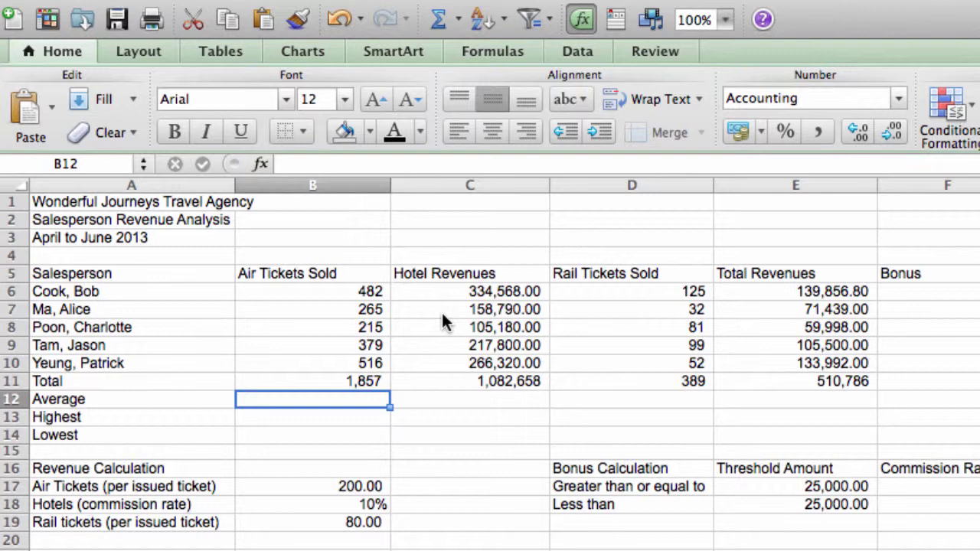
left_click(382, 382)
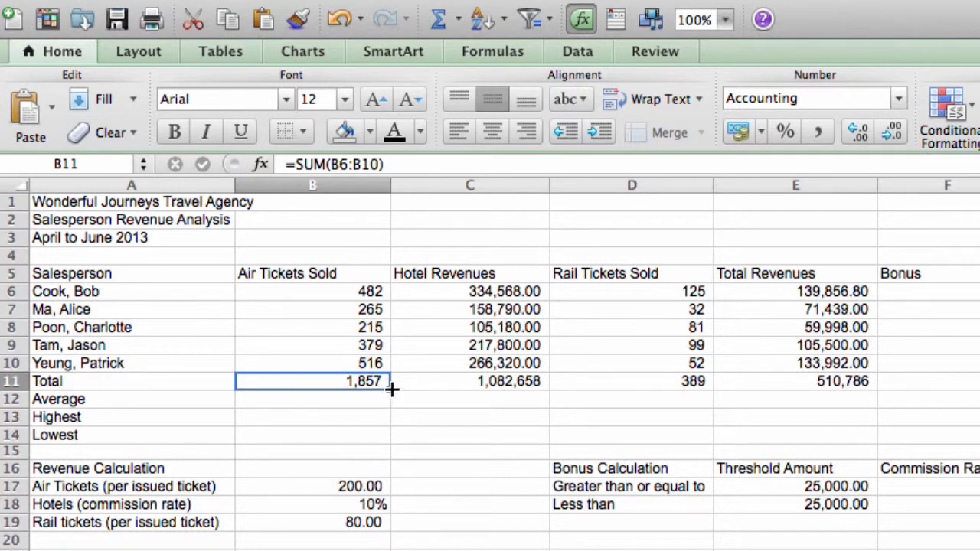
left_click_drag(392, 392, 811, 381)
Step: Check the copied SUM formulas in C11, D11 and E11, leaving them unchanged
double_click(505, 386)
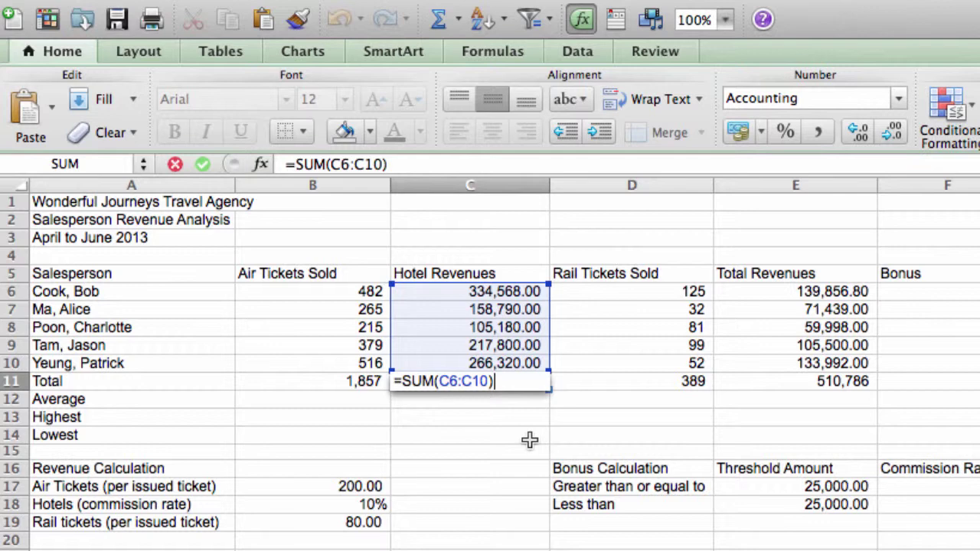
key("Return")
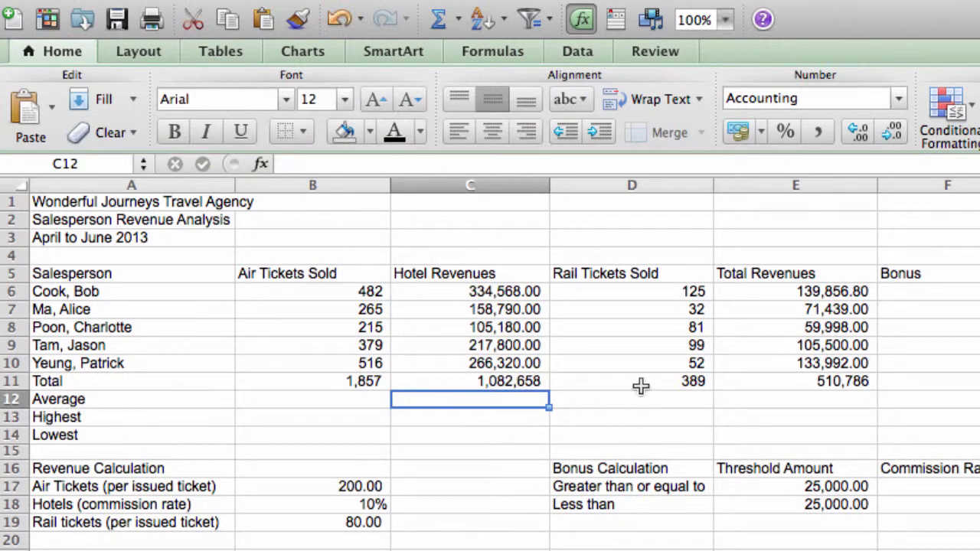
double_click(641, 387)
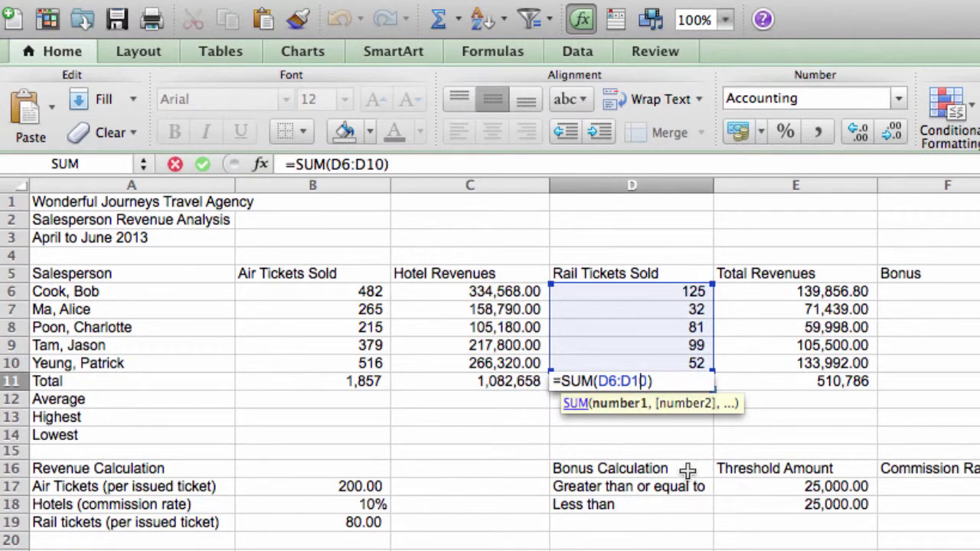
key("Return")
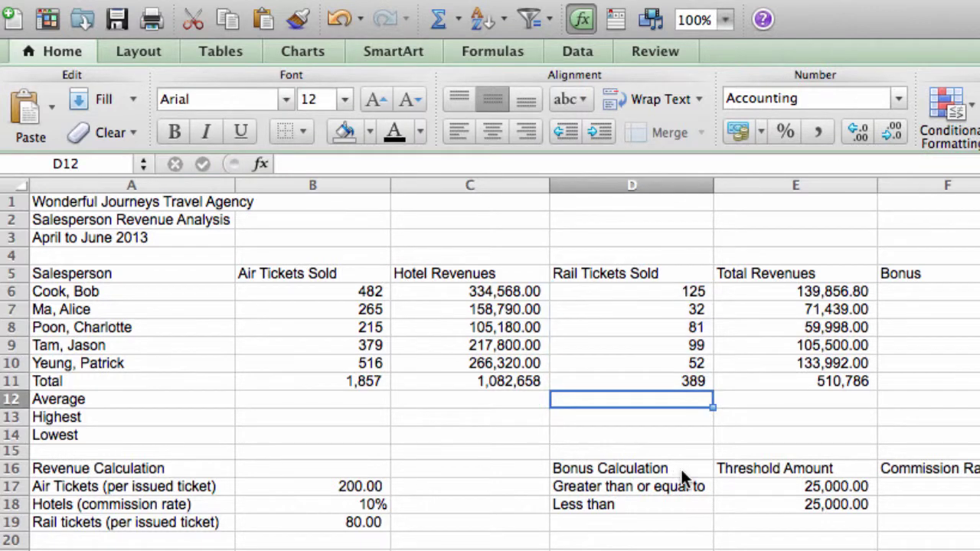
double_click(780, 379)
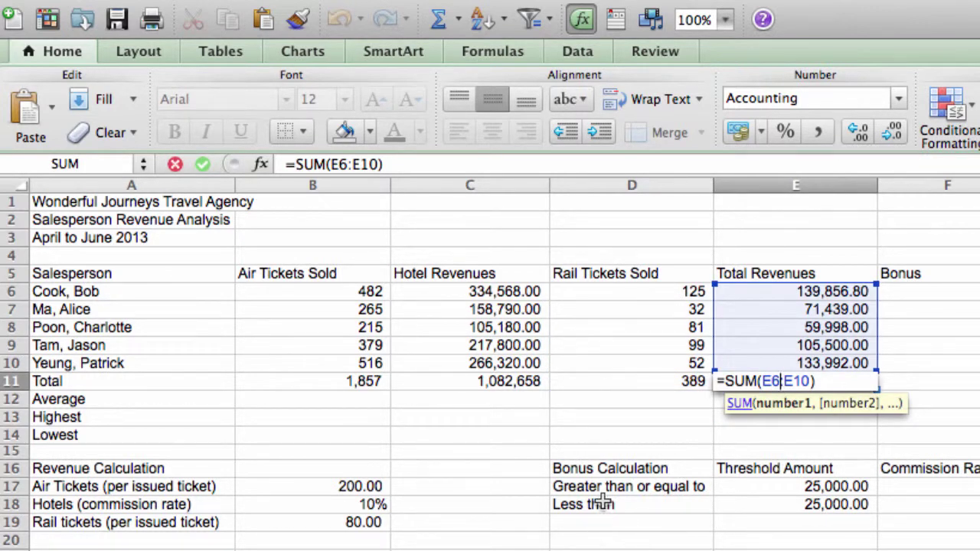
key("Return")
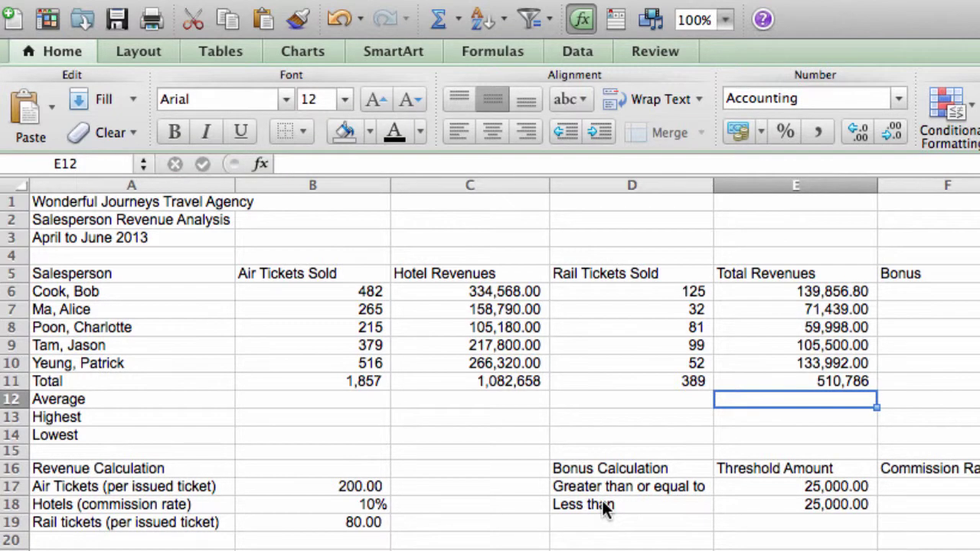
left_click(277, 398)
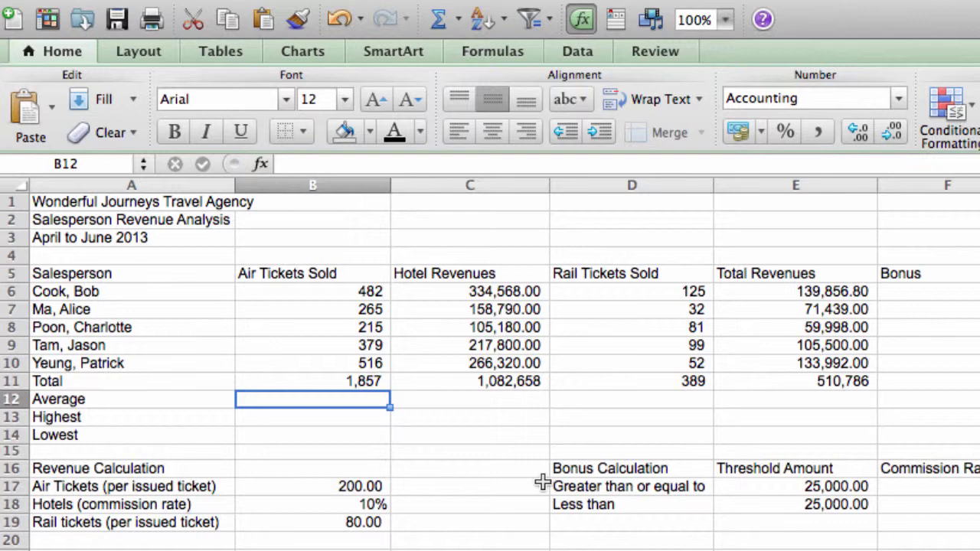
Step: Enter =AVERAGE(B6:B10) in B12 for the air tickets average
type("=")
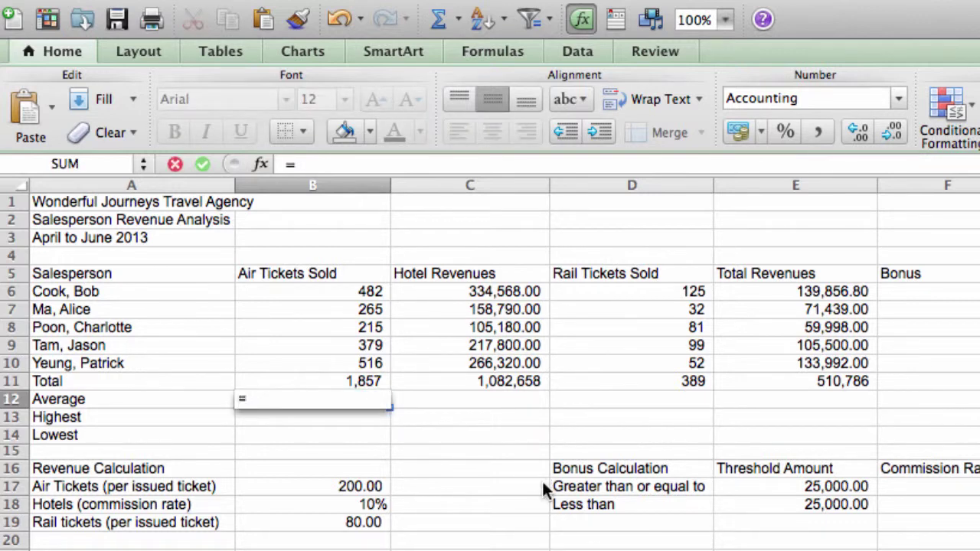
type("a")
key("BackSpace")
key("BackSpace")
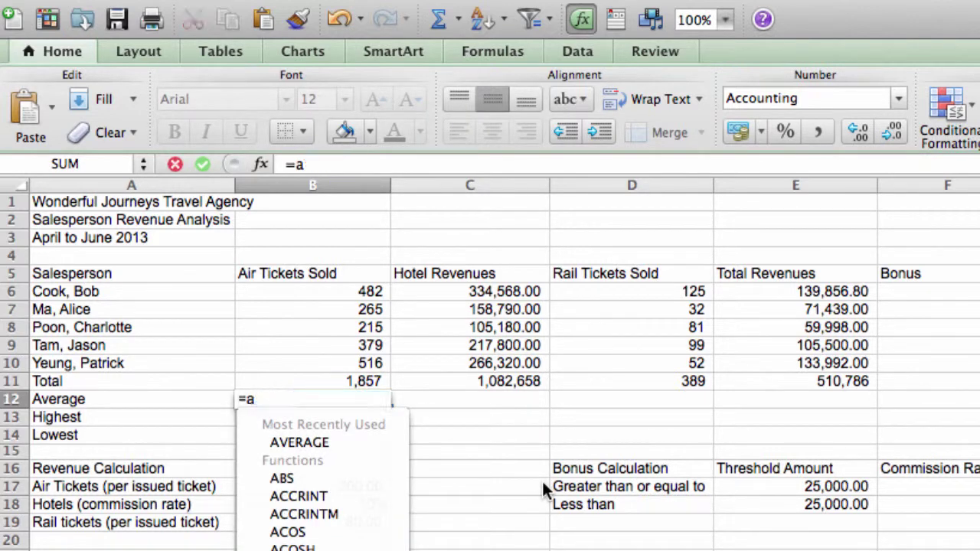
type("a")
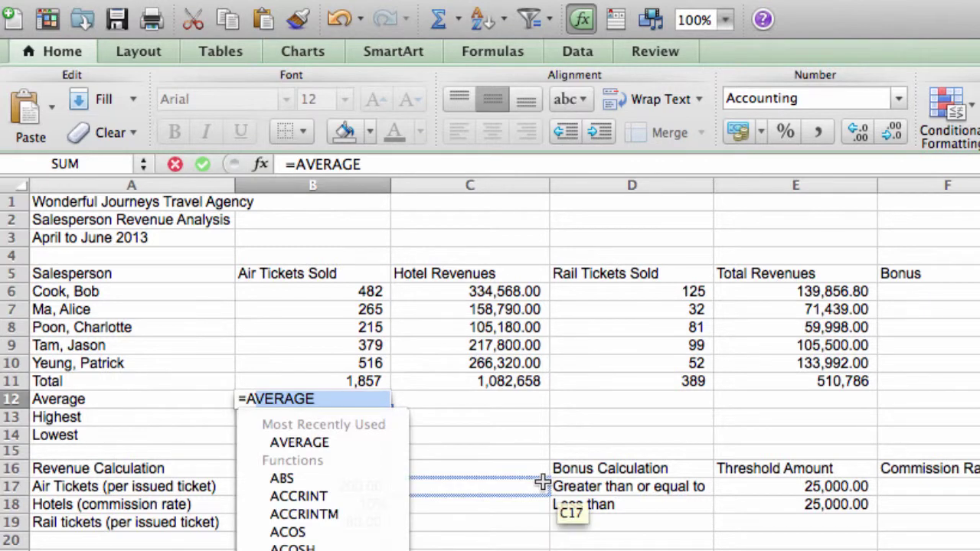
double_click(323, 443)
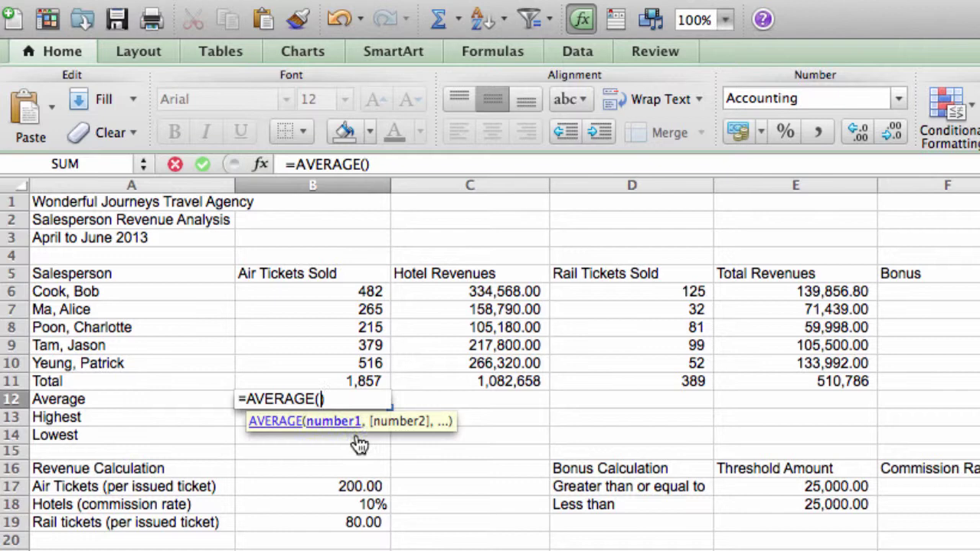
left_click_drag(372, 292, 369, 363)
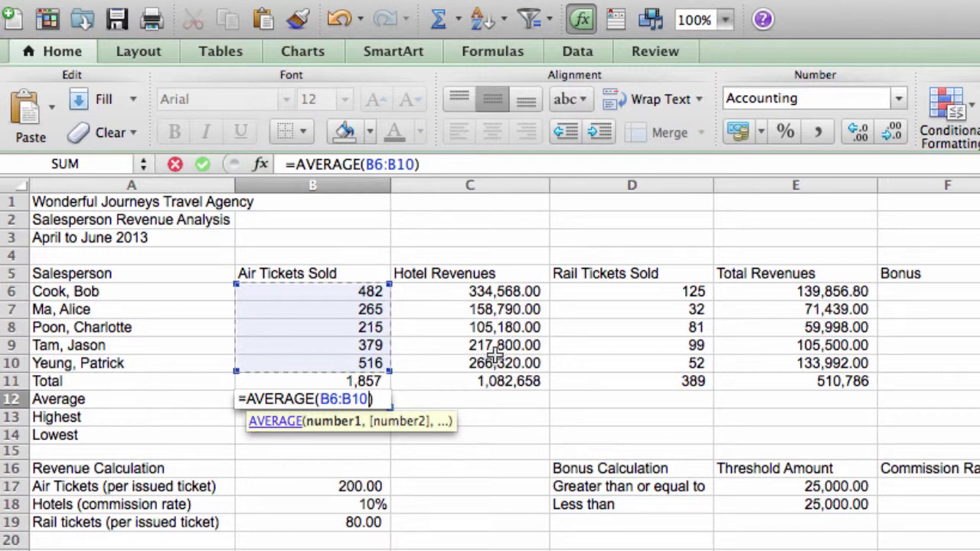
key("Return")
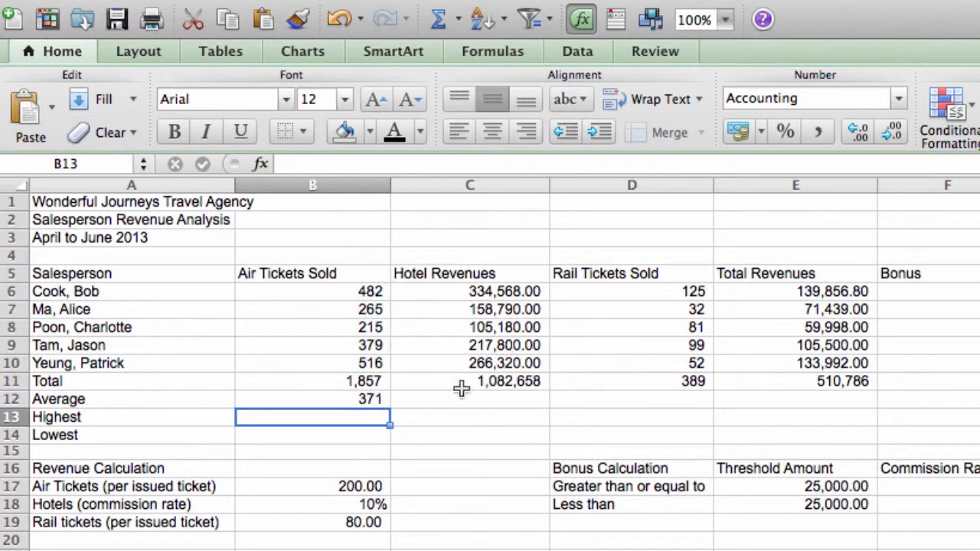
Step: Enter =MAX(B6:B10) in B13 for the highest air ticket figure
type("=MATCH")
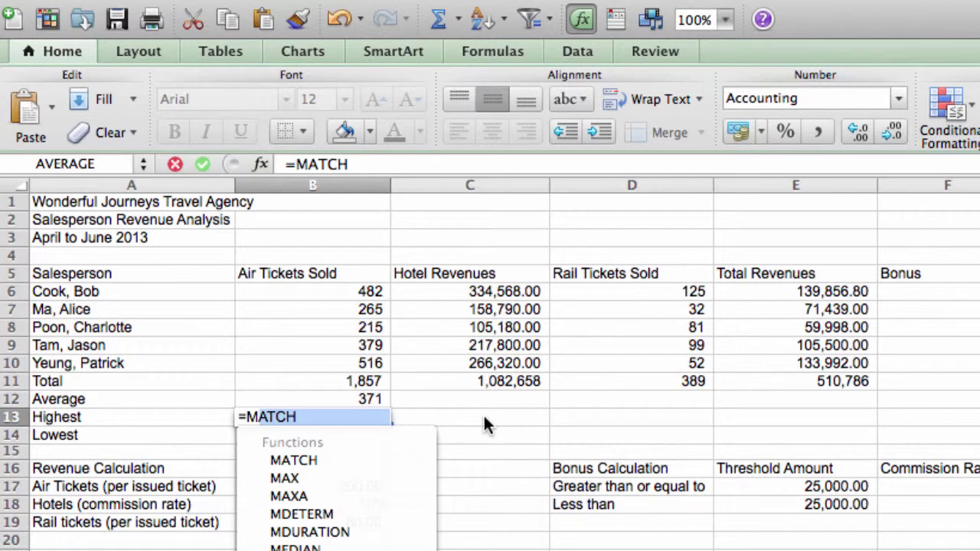
double_click(306, 476)
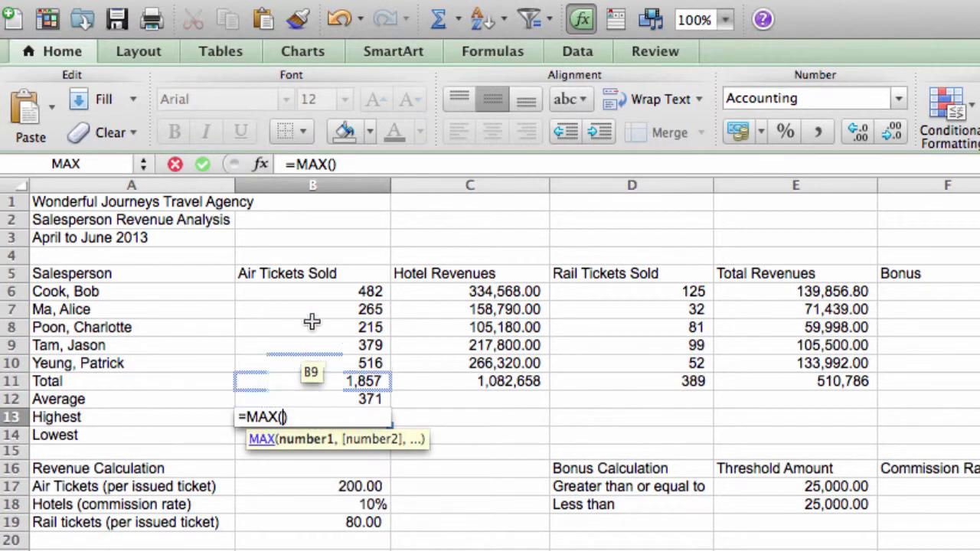
left_click_drag(339, 291, 336, 364)
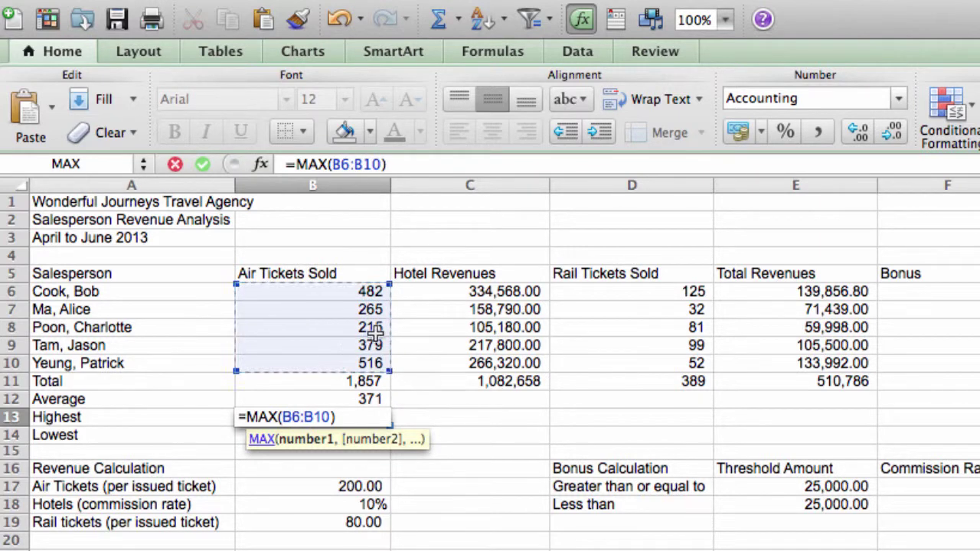
key("Return")
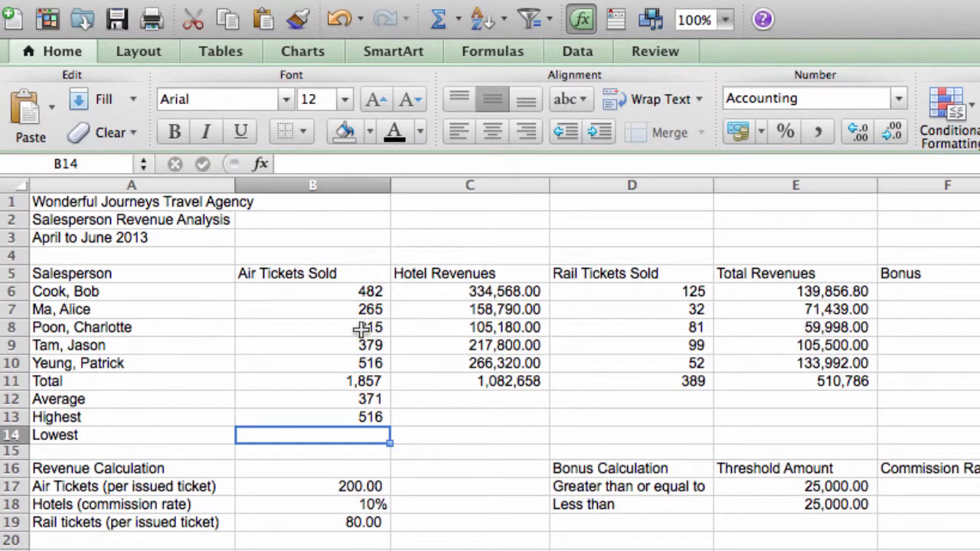
Step: Enter =MIN(B6:B10) in B14 for the lowest air ticket figure
type("=")
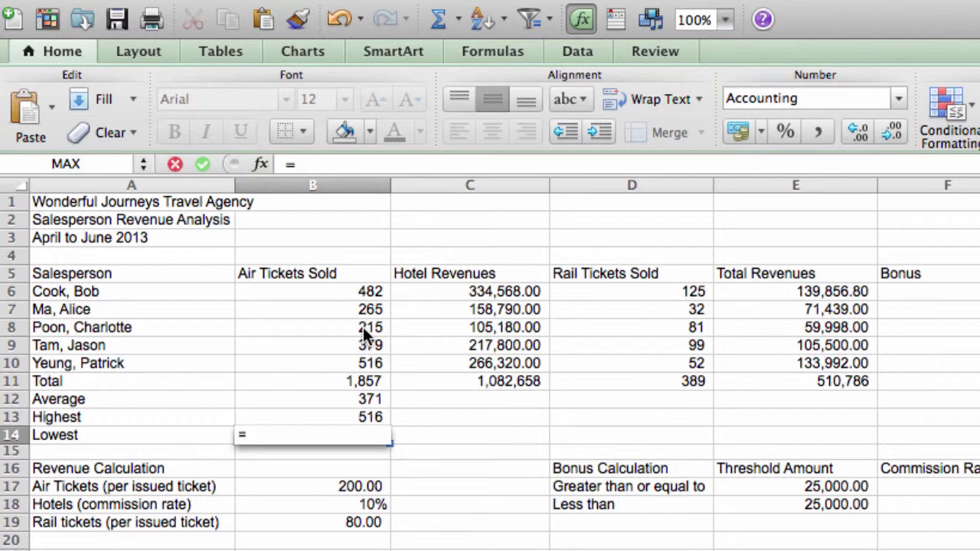
type("MAX")
left_click_drag(364, 327, 365, 345)
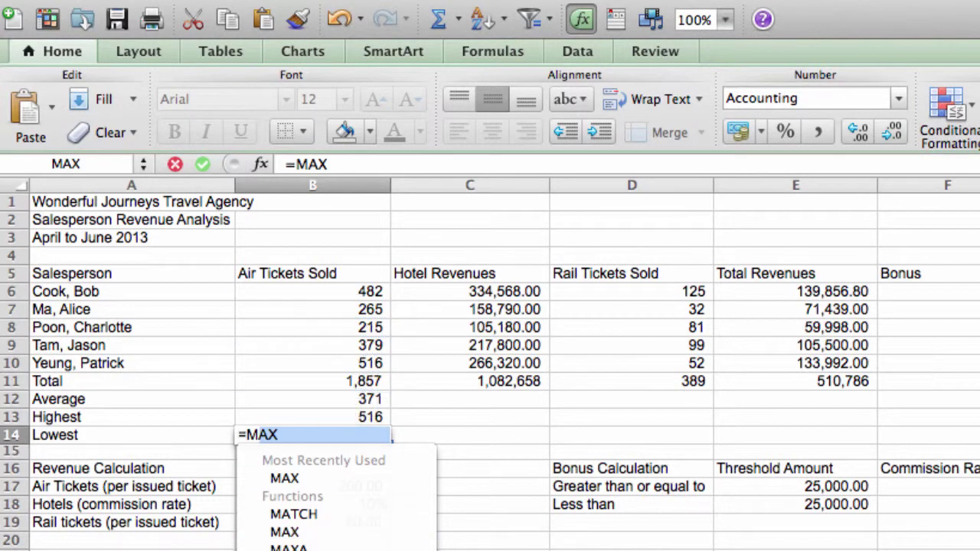
type("IN(")
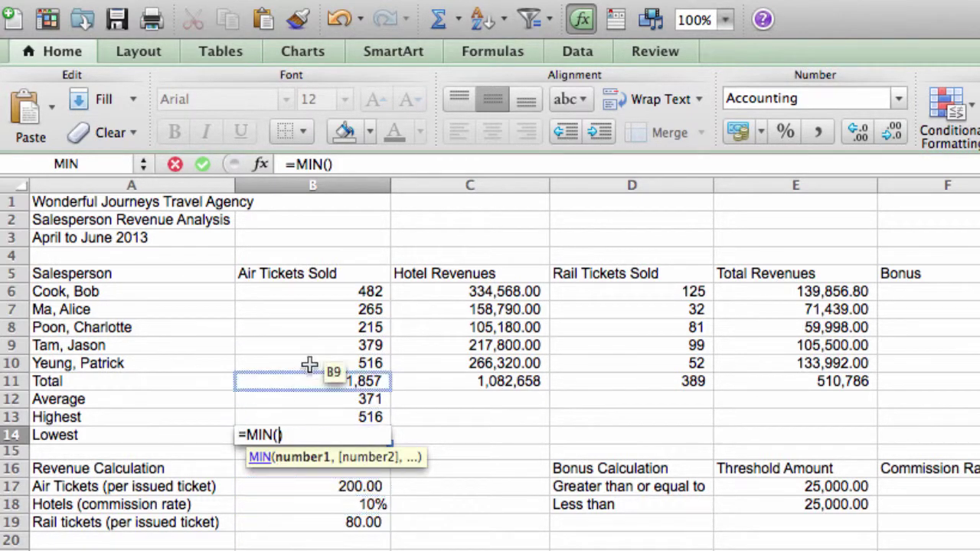
left_click_drag(330, 287, 333, 362)
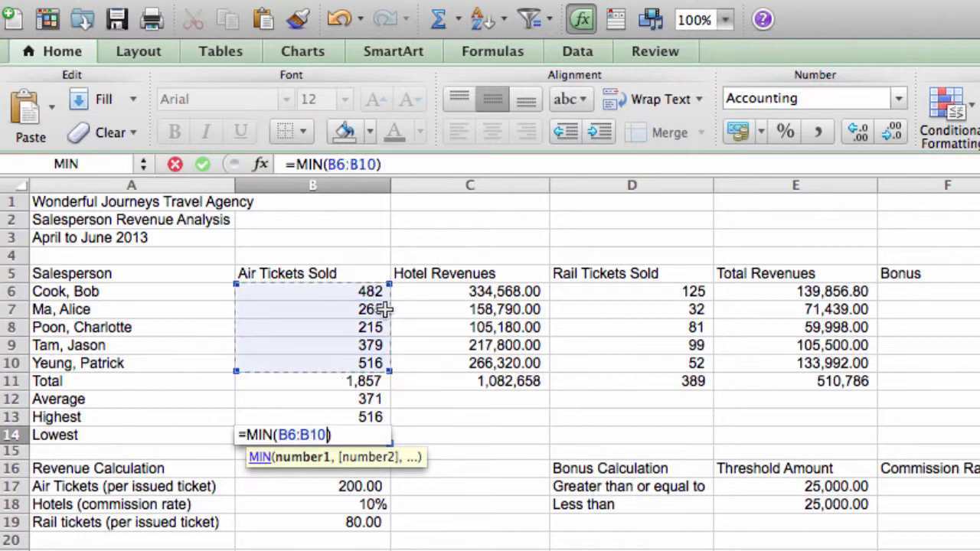
key("Return")
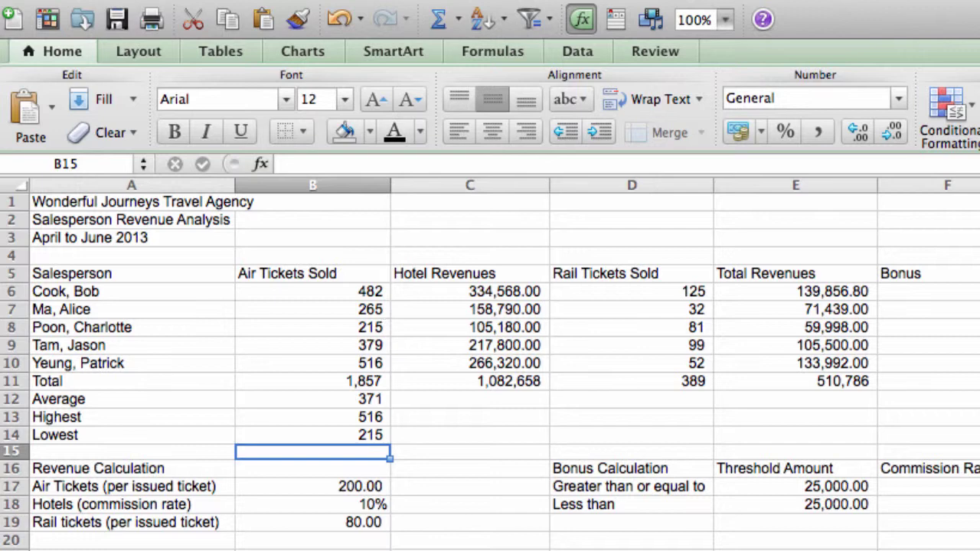
Step: Copy the Average, Highest and Lowest formulas from B12:B14 across to column E
left_click(368, 397)
left_click_drag(368, 397, 366, 435)
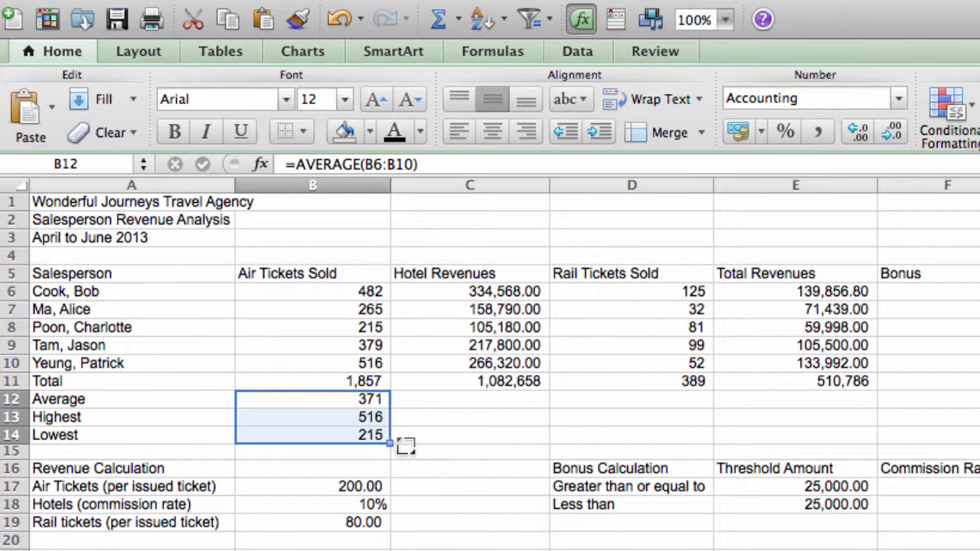
left_click_drag(465, 443, 820, 436)
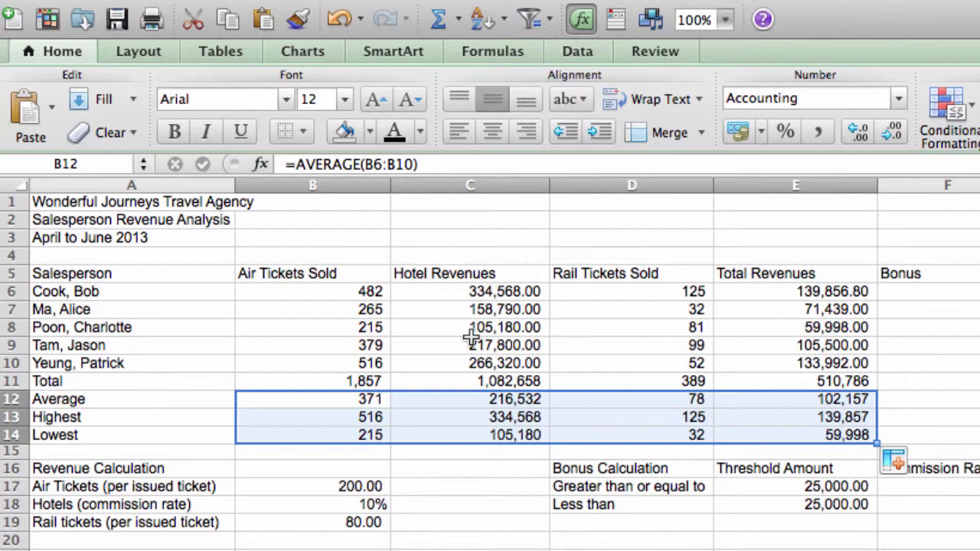
Step: Apply Comma Style with two decimals to C11:C14 and E11:E14
left_click_drag(497, 375, 787, 434)
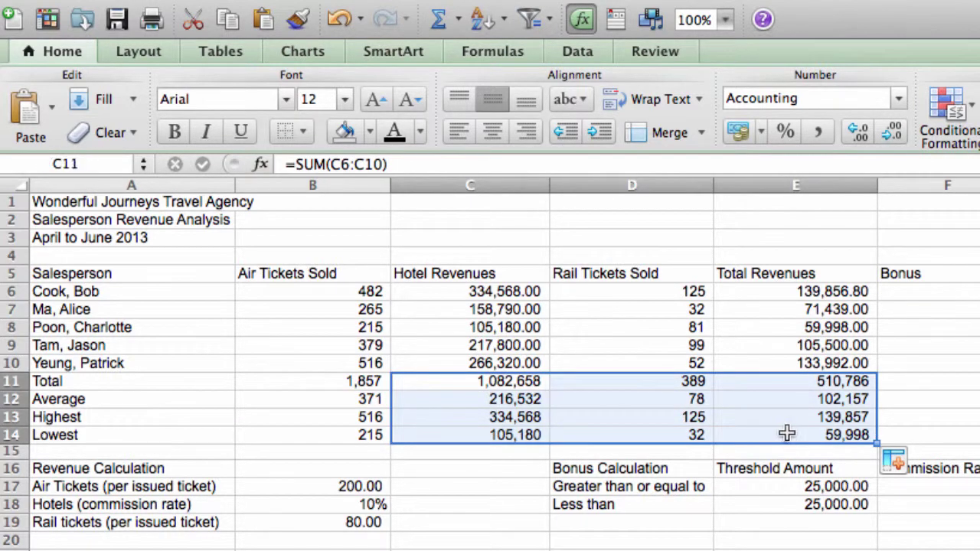
left_click_drag(511, 383, 513, 434)
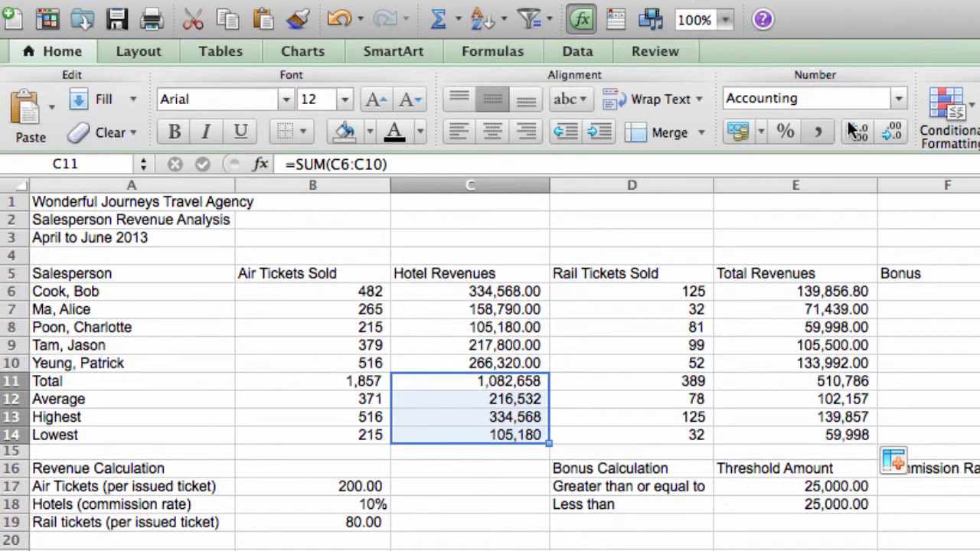
left_click(824, 129)
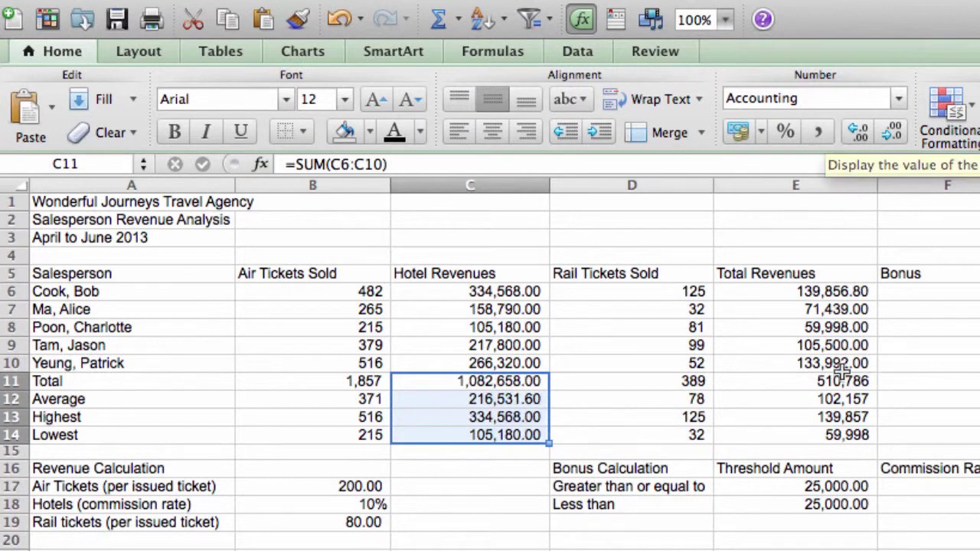
left_click_drag(834, 380, 837, 434)
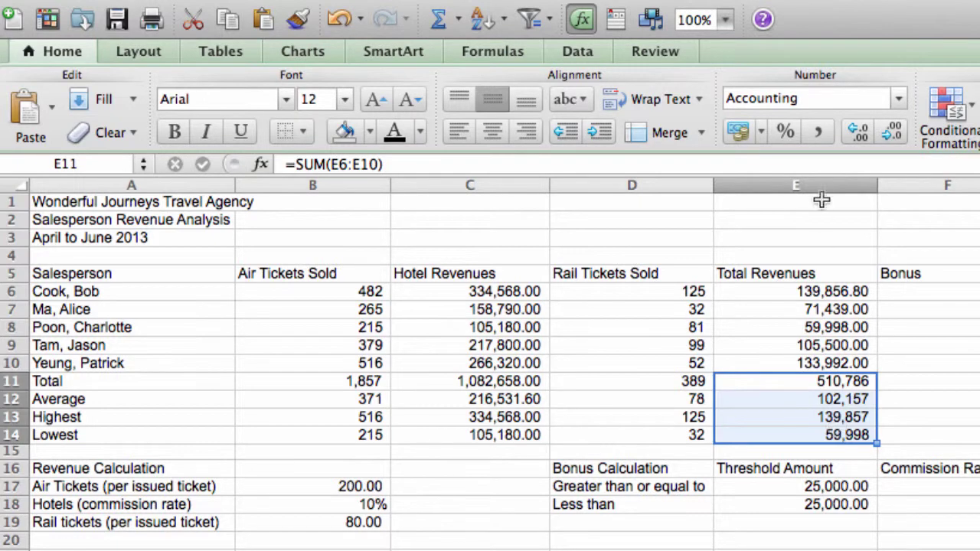
left_click(820, 137)
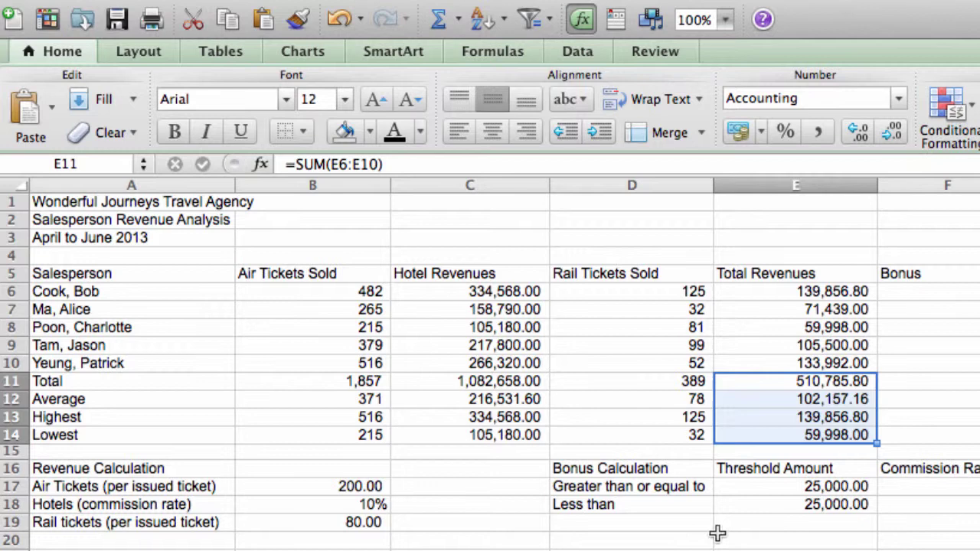
Step: Review the Total, Average, Highest and Lowest labels in A11:A14
left_click(140, 384)
left_click(145, 400)
left_click(147, 417)
left_click(152, 435)
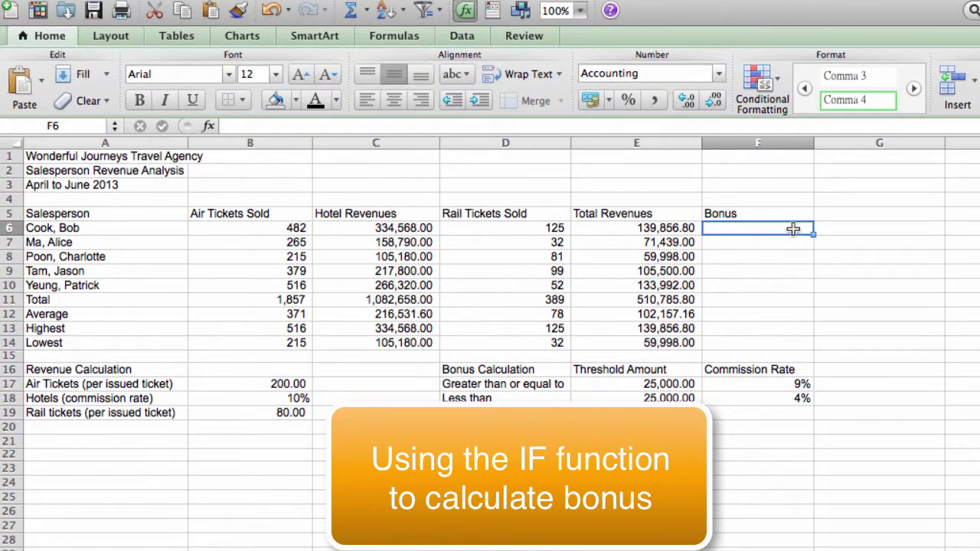
left_click_drag(793, 227, 795, 280)
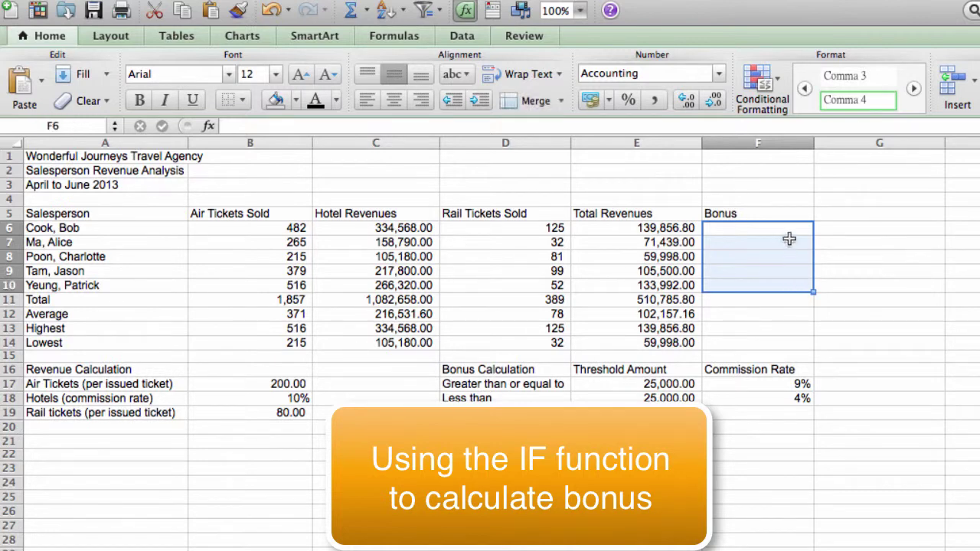
left_click(788, 231)
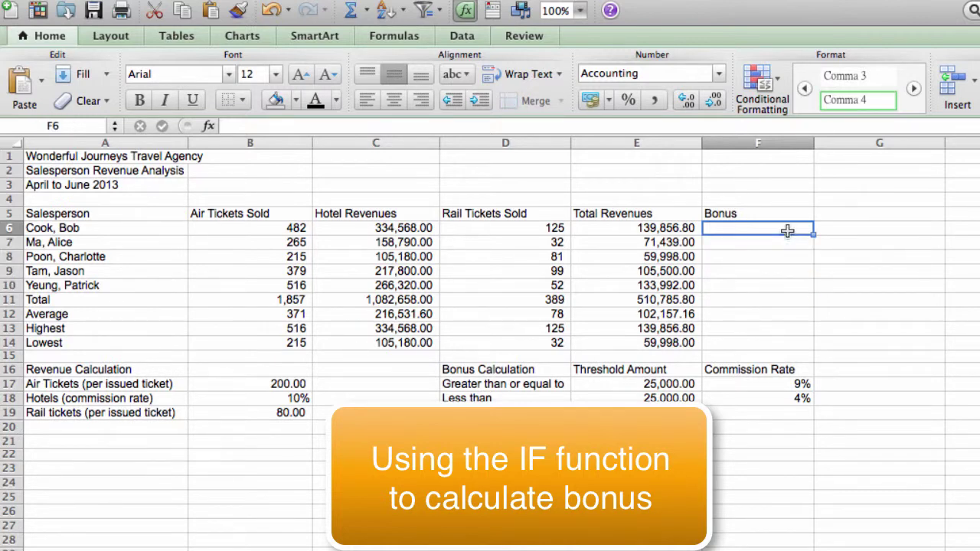
left_click(671, 231)
left_click(671, 242)
left_click(672, 256)
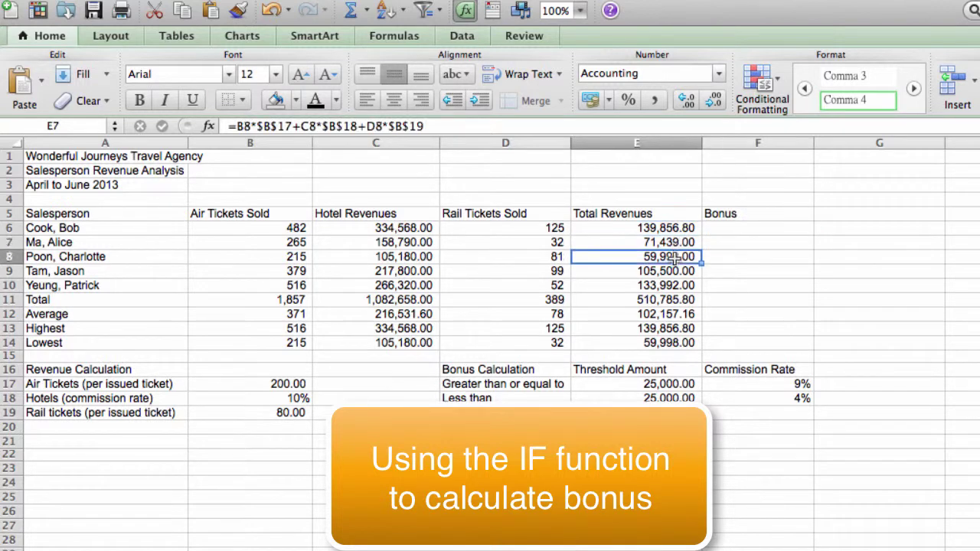
left_click(671, 269)
left_click(671, 284)
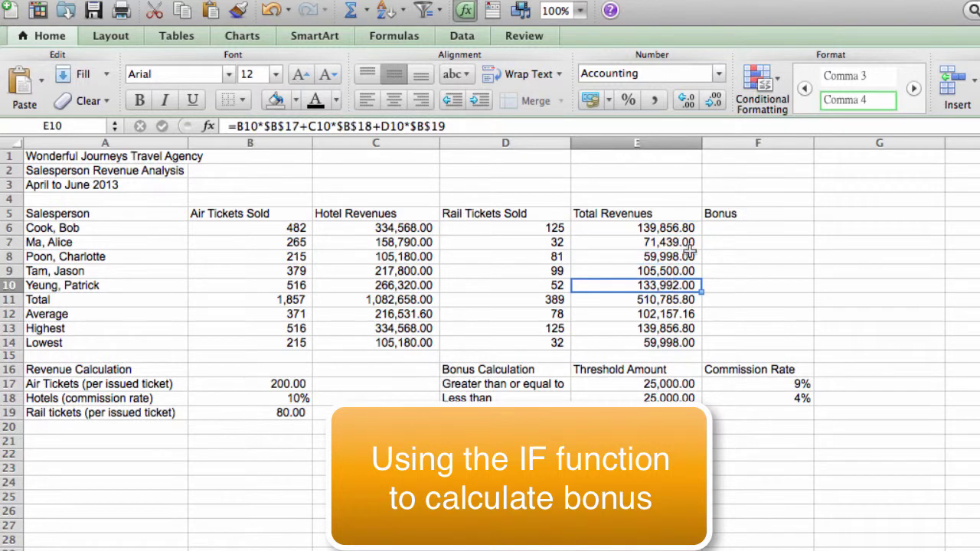
left_click(720, 229)
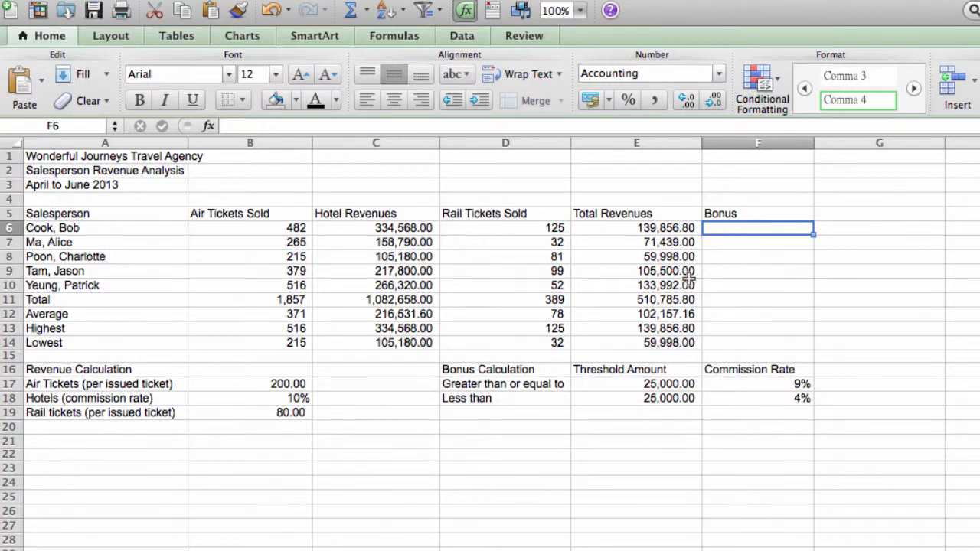
Step: Inspect the D16:F18 bonus table's 25,000 thresholds and 9% and 4% rates, then select F6
left_click(523, 371)
left_click_drag(523, 371, 736, 396)
left_click(665, 400)
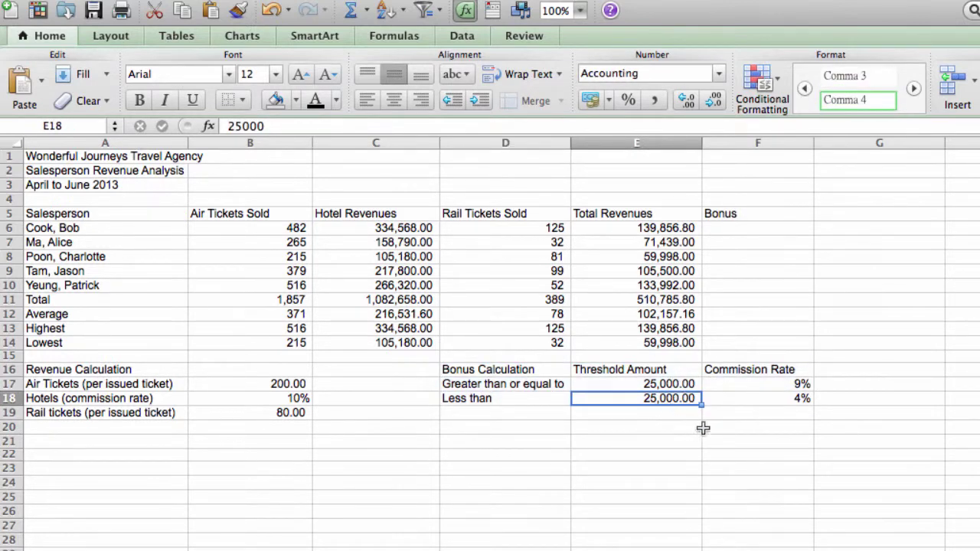
left_click(658, 228)
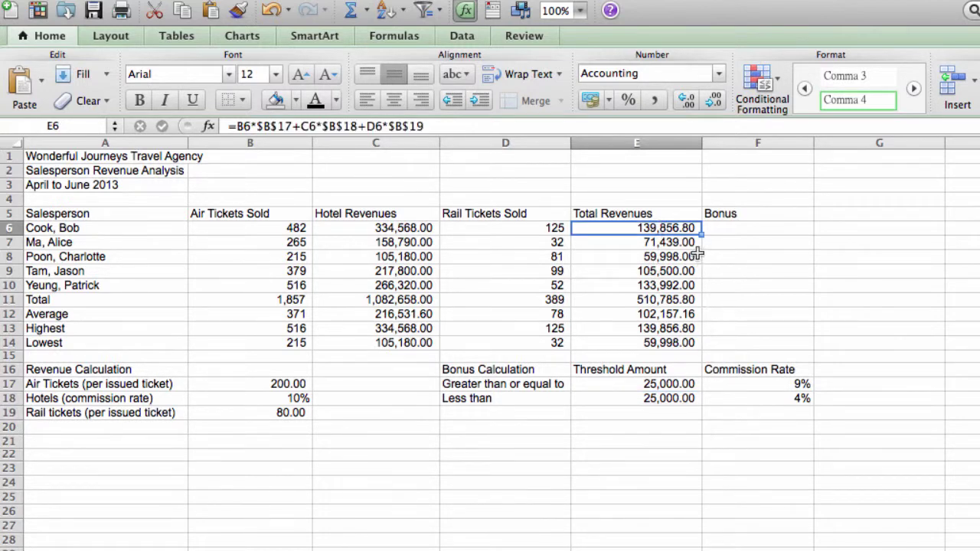
left_click(670, 385)
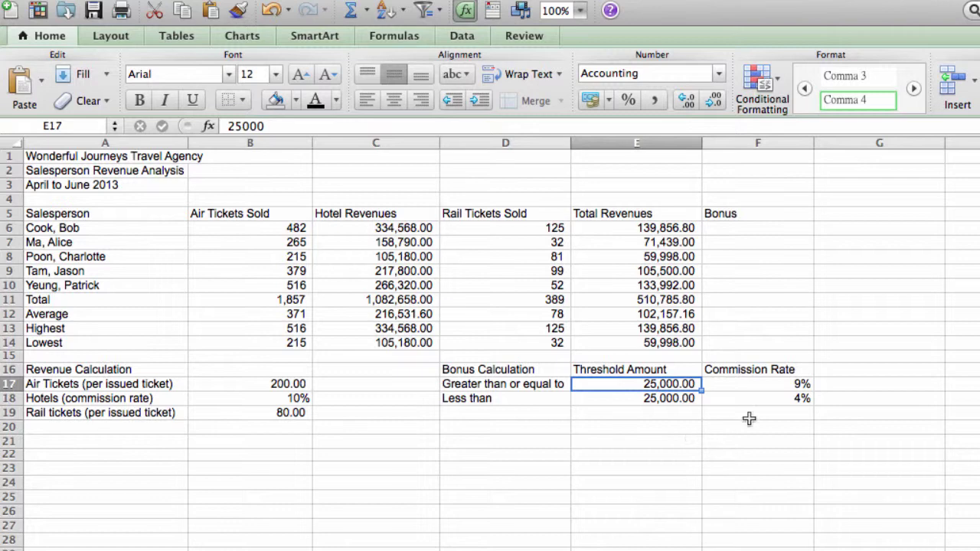
left_click(783, 385)
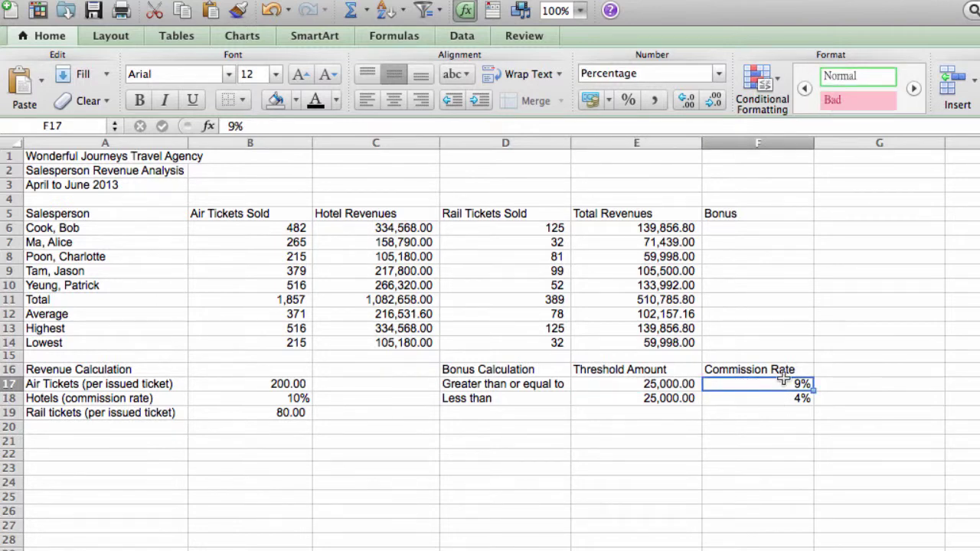
left_click(675, 400)
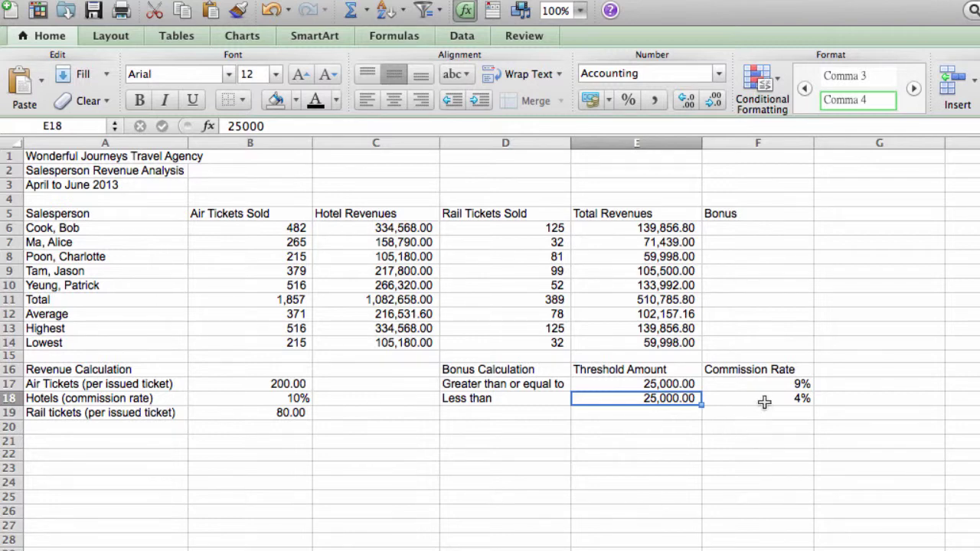
left_click(764, 402)
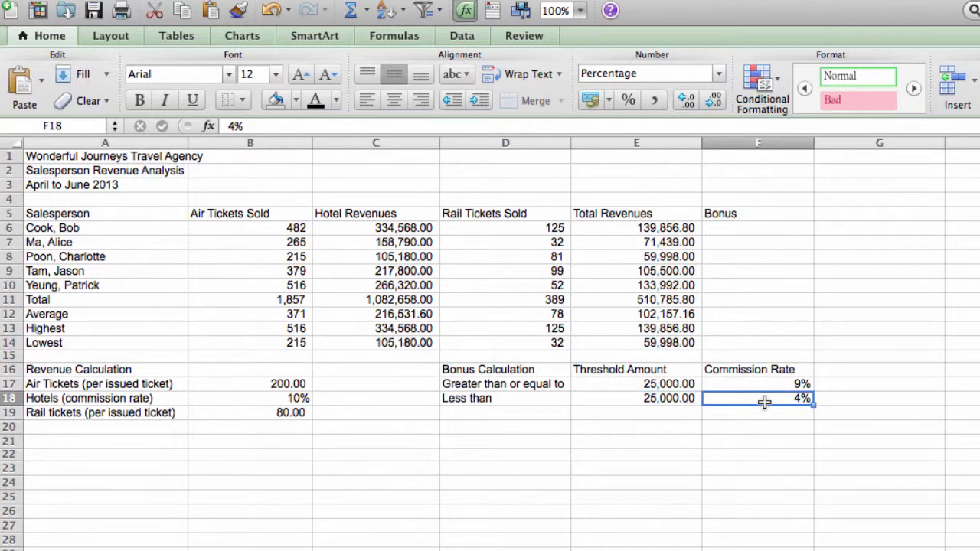
left_click(751, 227)
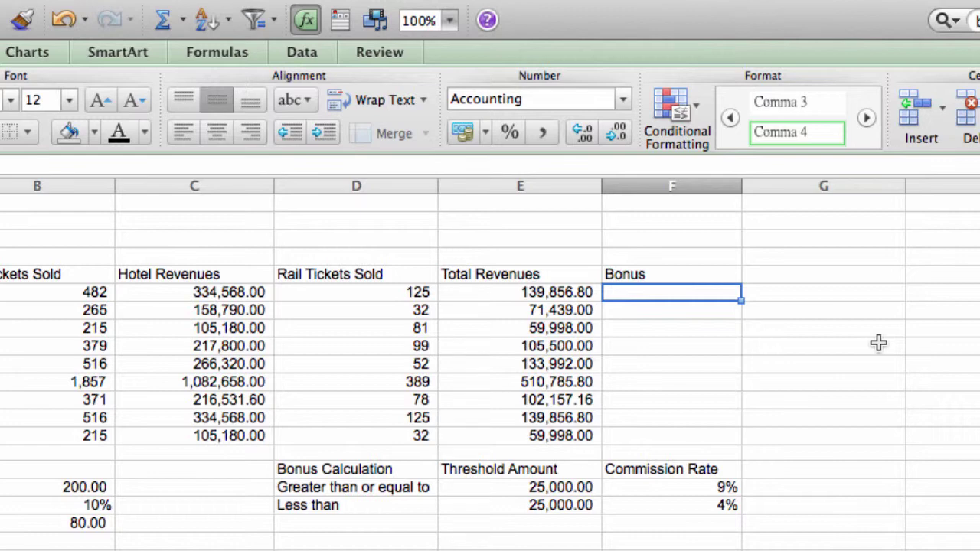
Step: Start the F6 bonus formula with the condition =IF(E6>=E17
type("=")
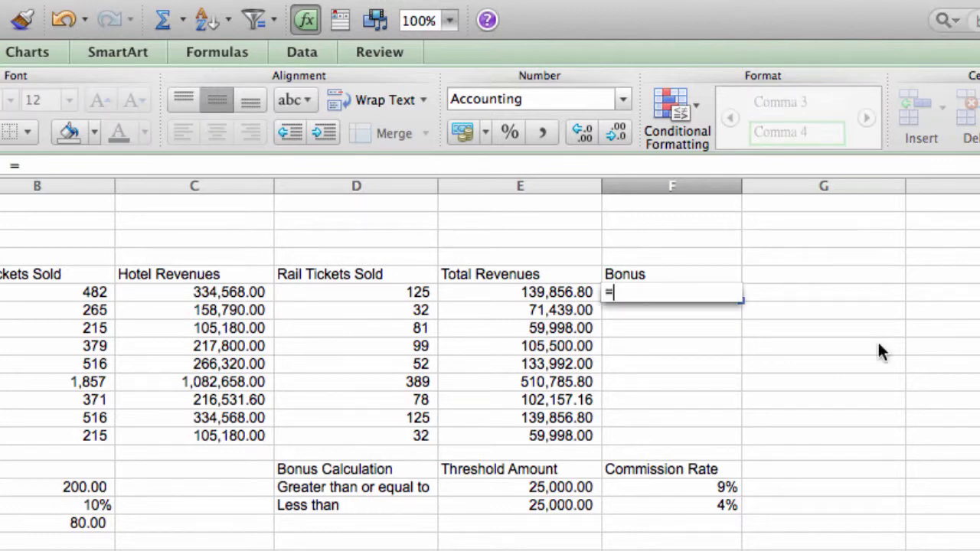
type("IF")
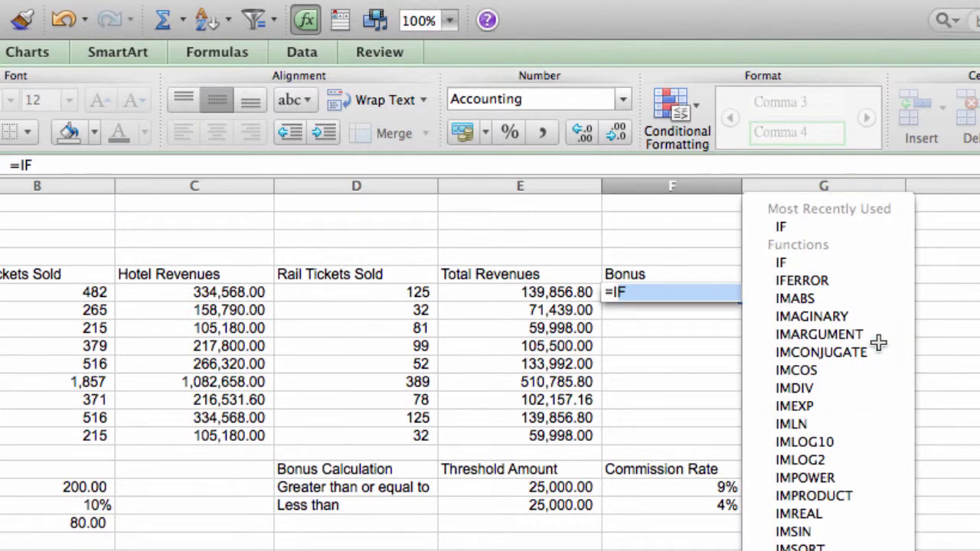
left_click(878, 344)
type("(")
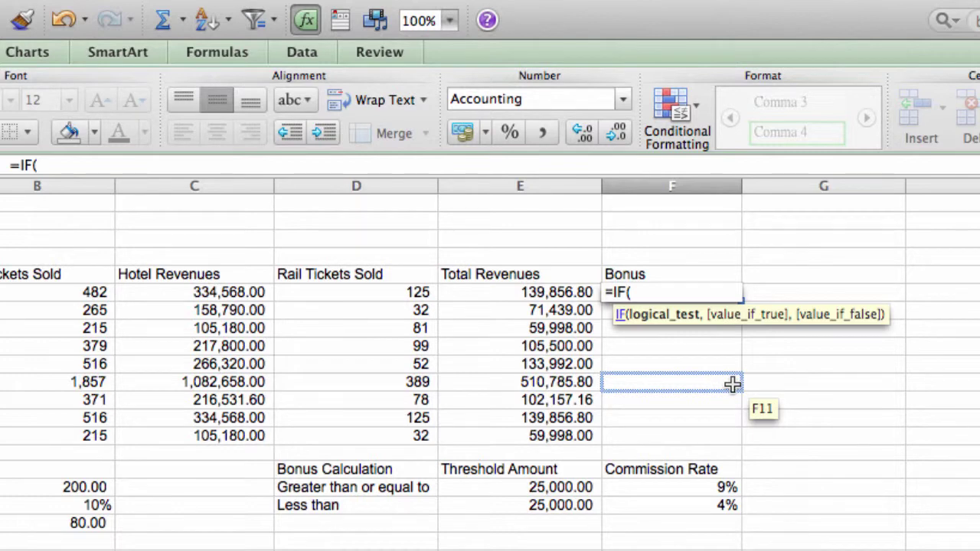
left_click(549, 295)
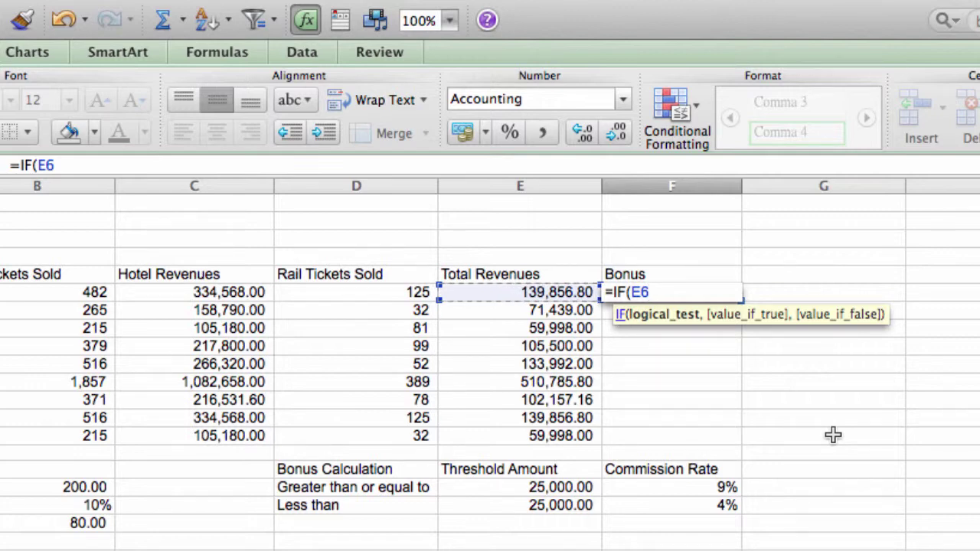
type(">=")
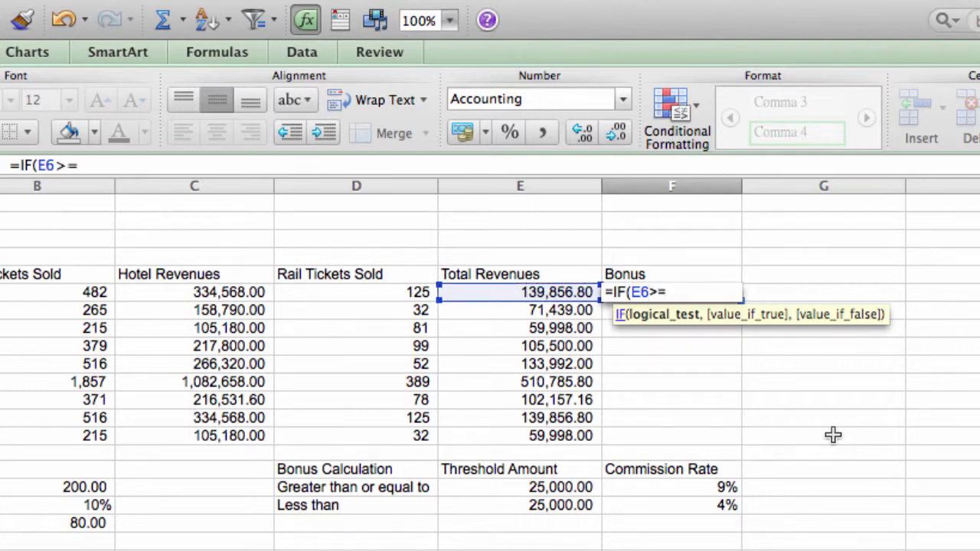
left_click(566, 487)
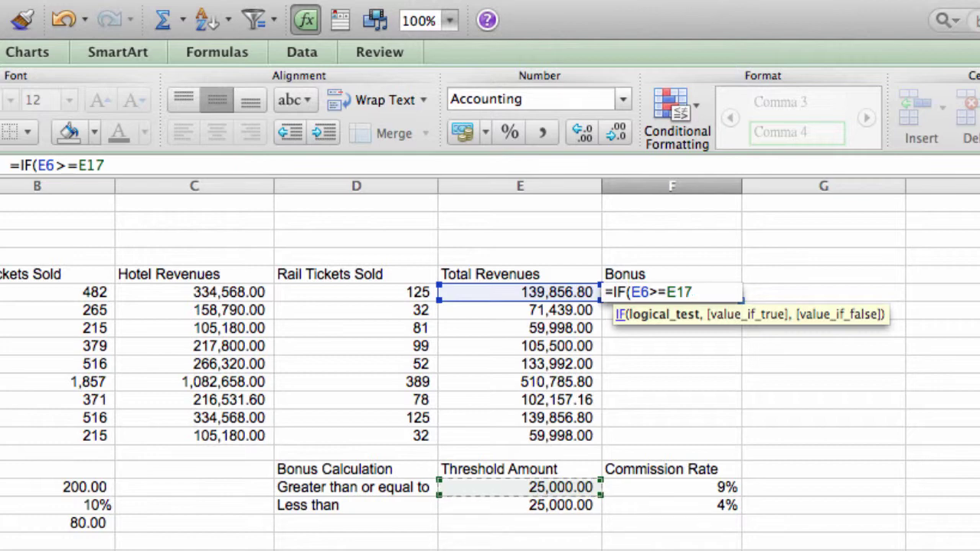
Step: Finish the formula with results E6*F17 and E6*F18, giving a 12,587.11 bonus
type(",")
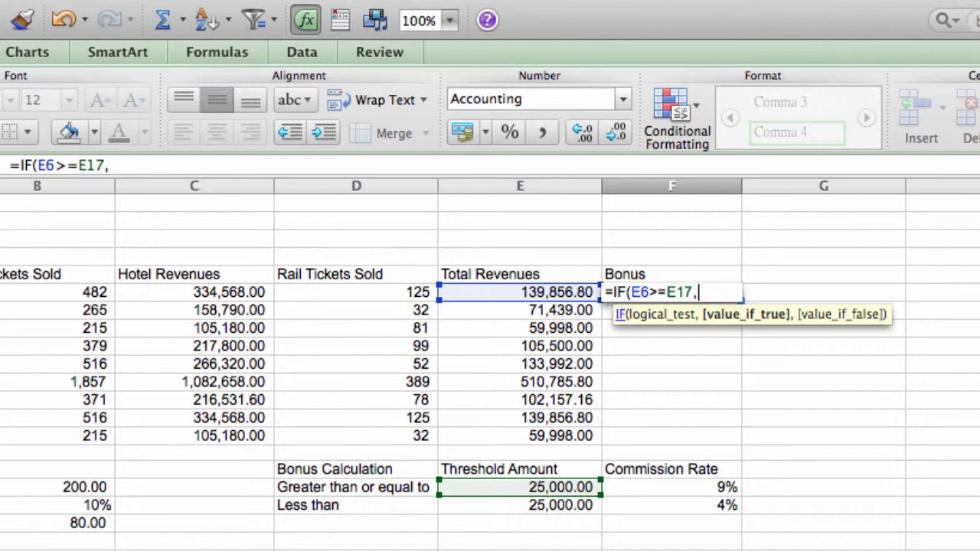
left_click(544, 294)
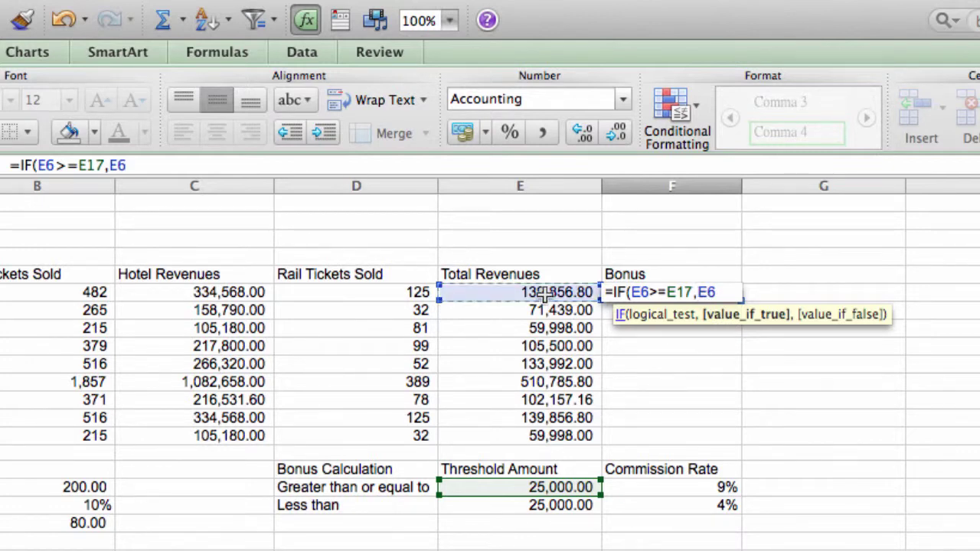
type("*")
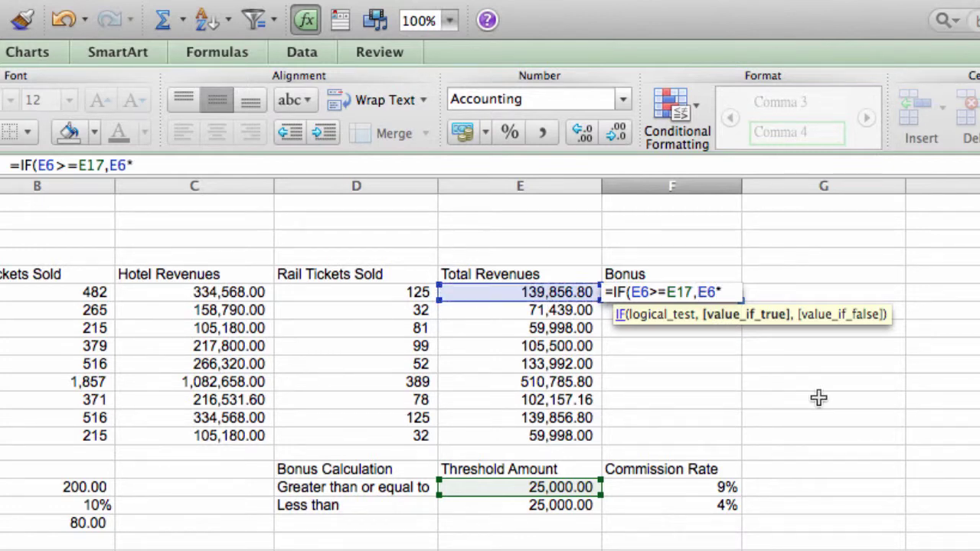
left_click(719, 488)
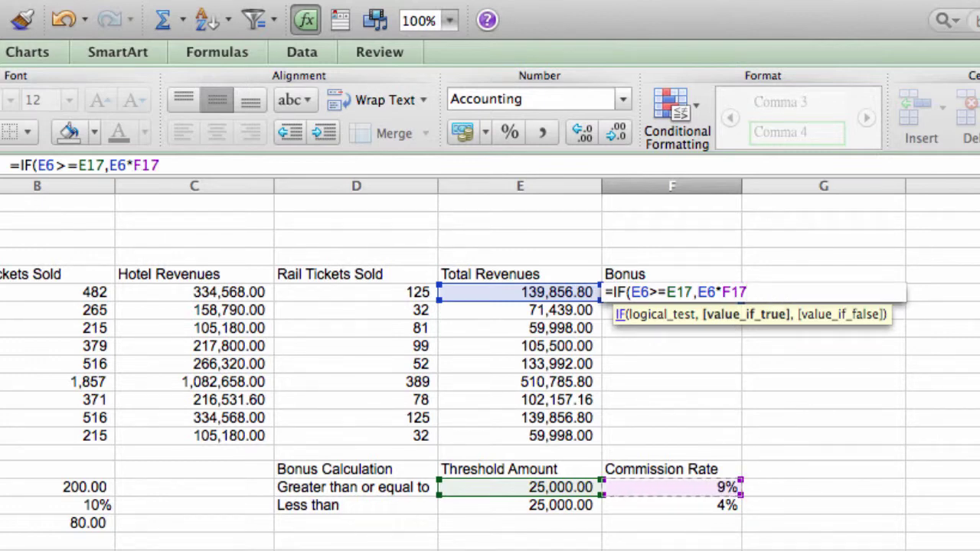
type(",")
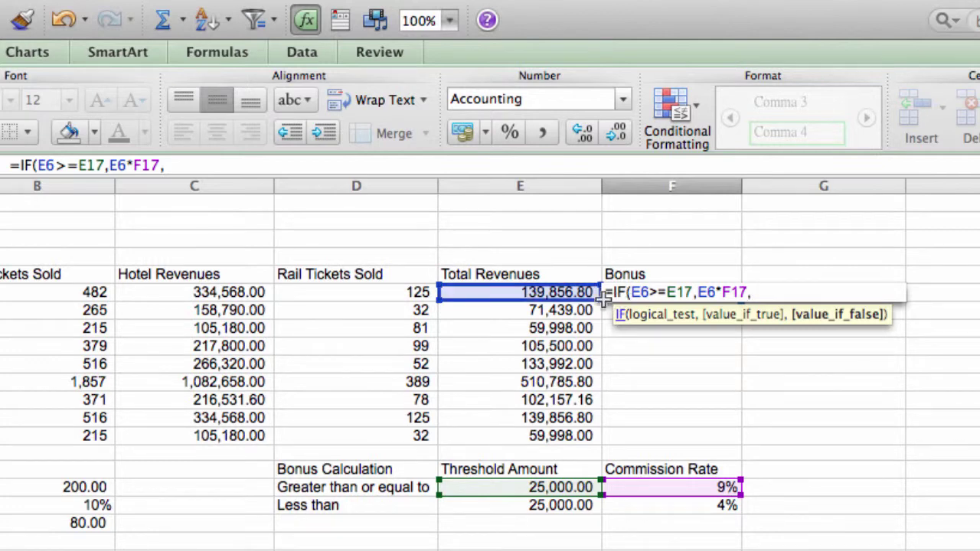
left_click(536, 291)
type("*")
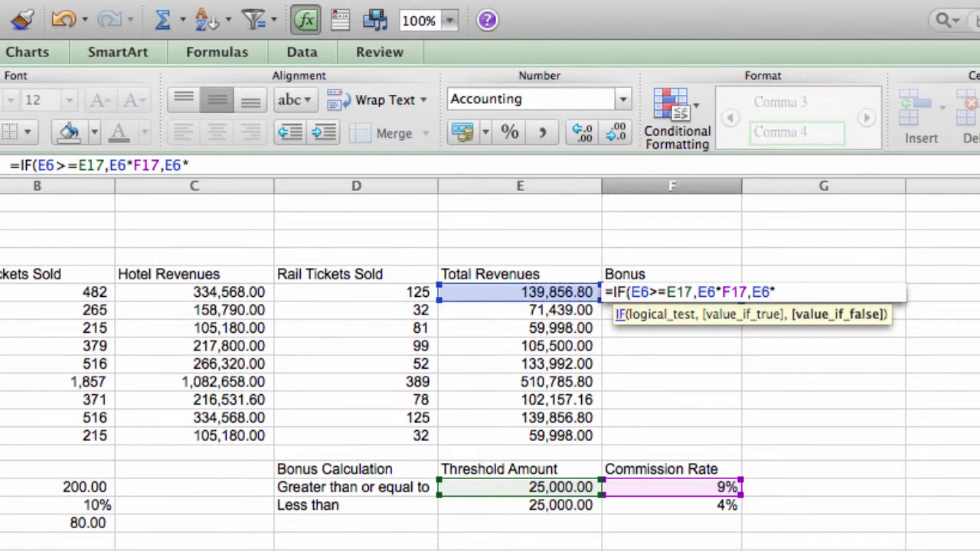
left_click(720, 505)
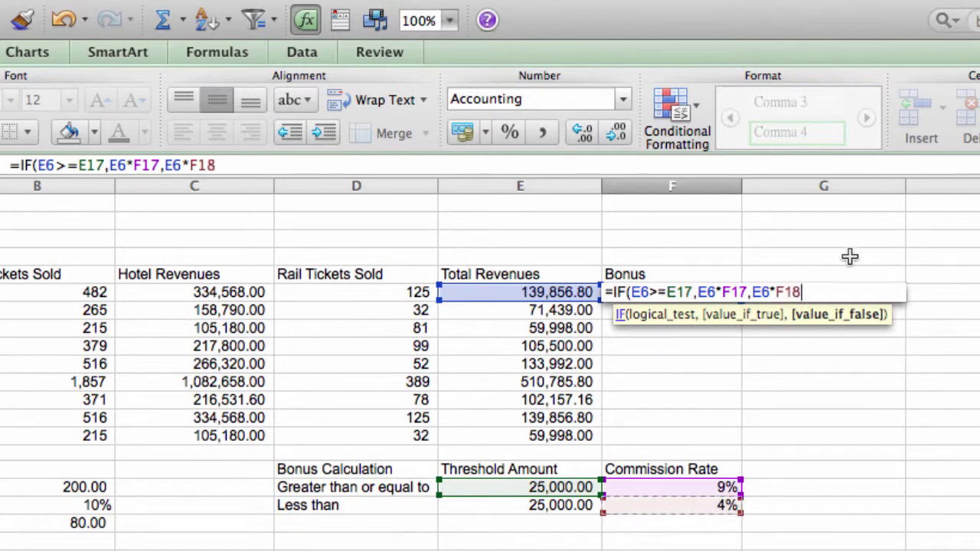
type(")")
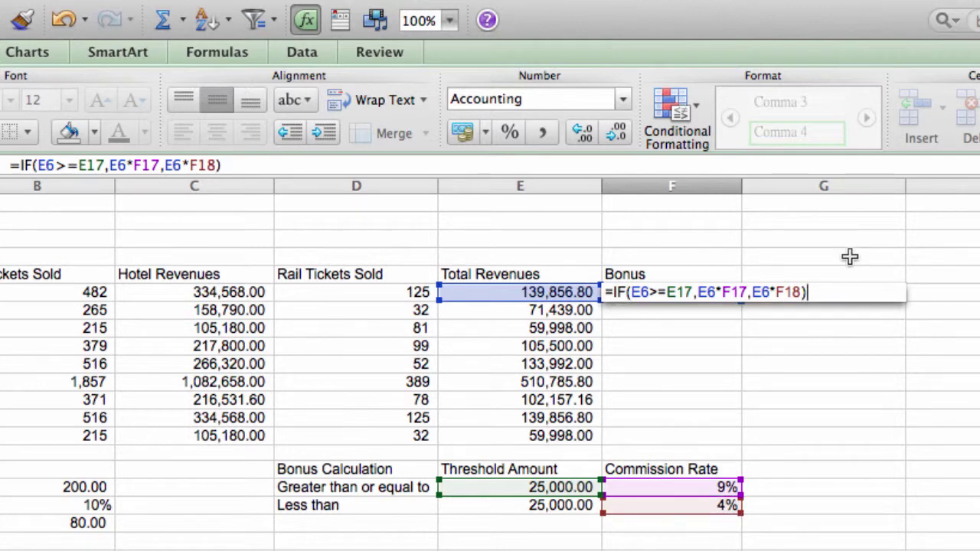
key("Return")
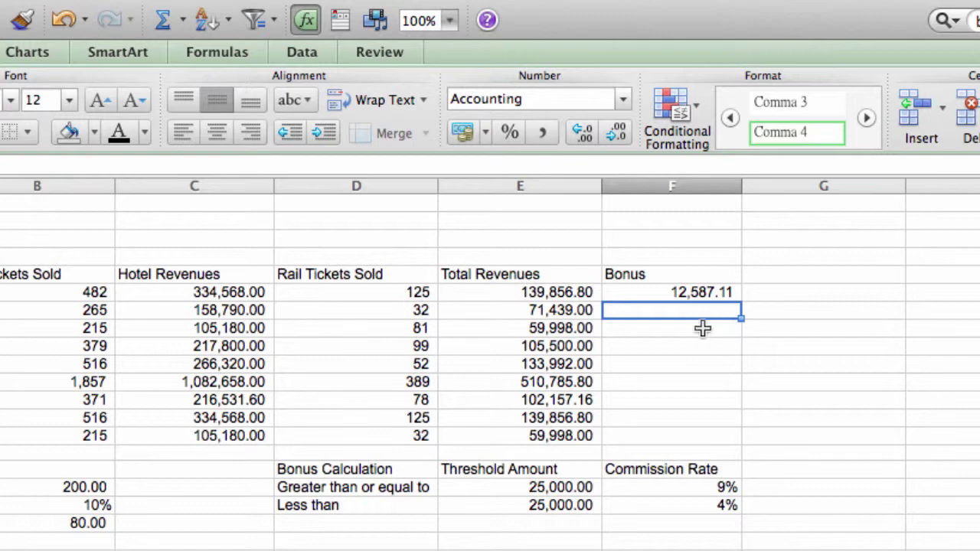
Step: Review the F6 bonus formula and its referenced cells E6, E17 and F17
left_click(712, 288)
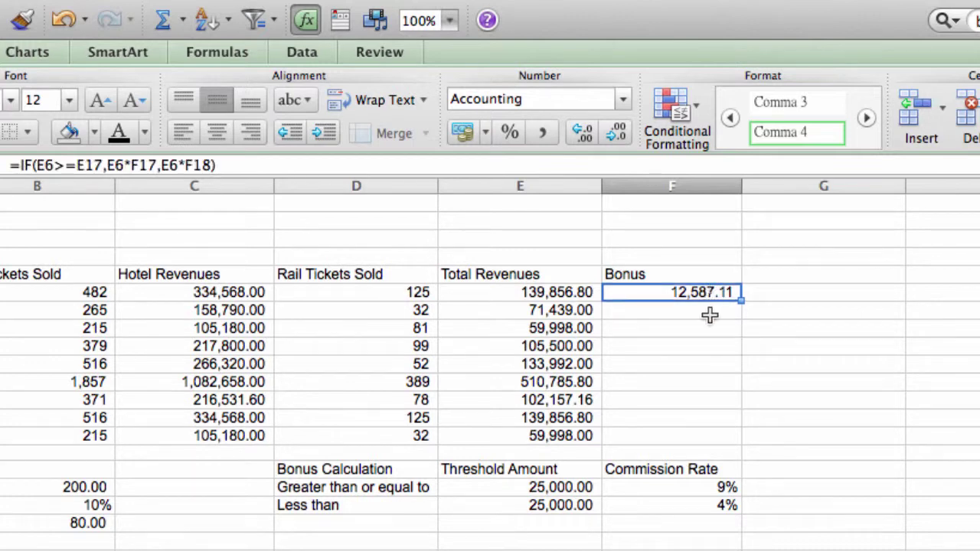
left_click(685, 484)
left_click(553, 289)
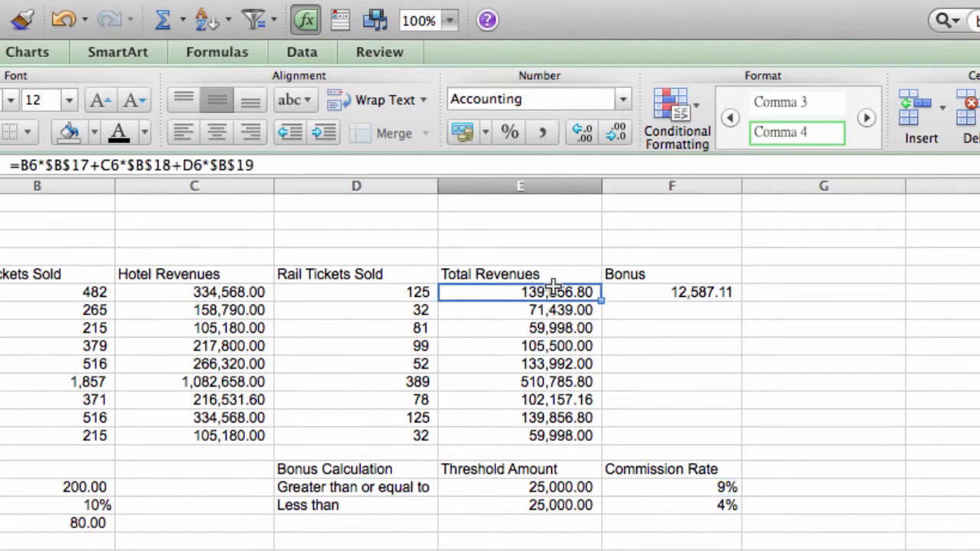
left_click(542, 488)
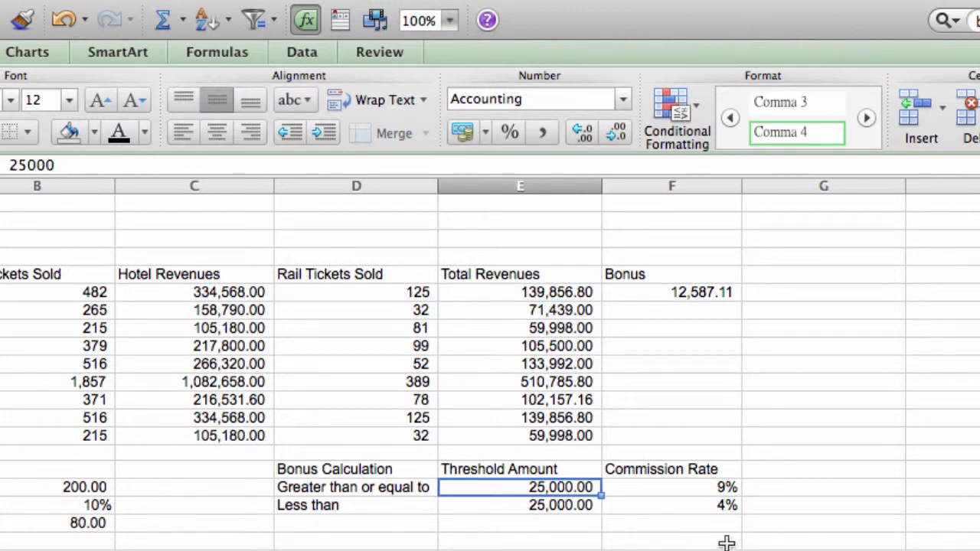
left_click(681, 293)
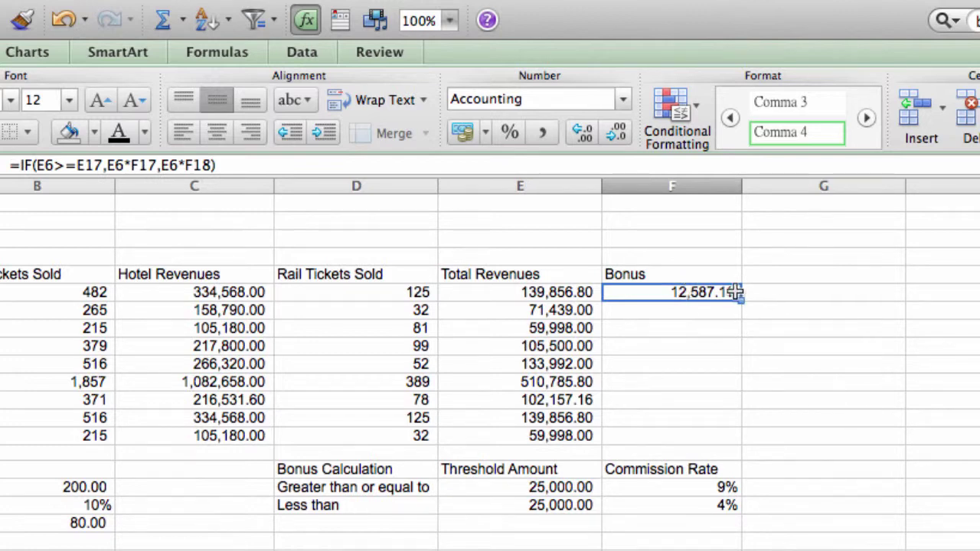
Step: Make the E17, F17 and F18 references absolute in F6's bonus formula
double_click(681, 293)
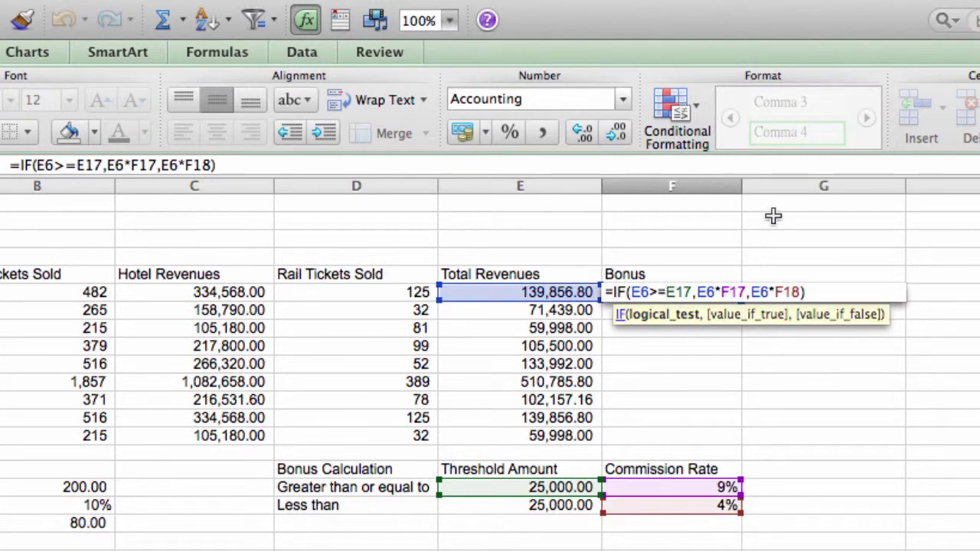
type("$E")
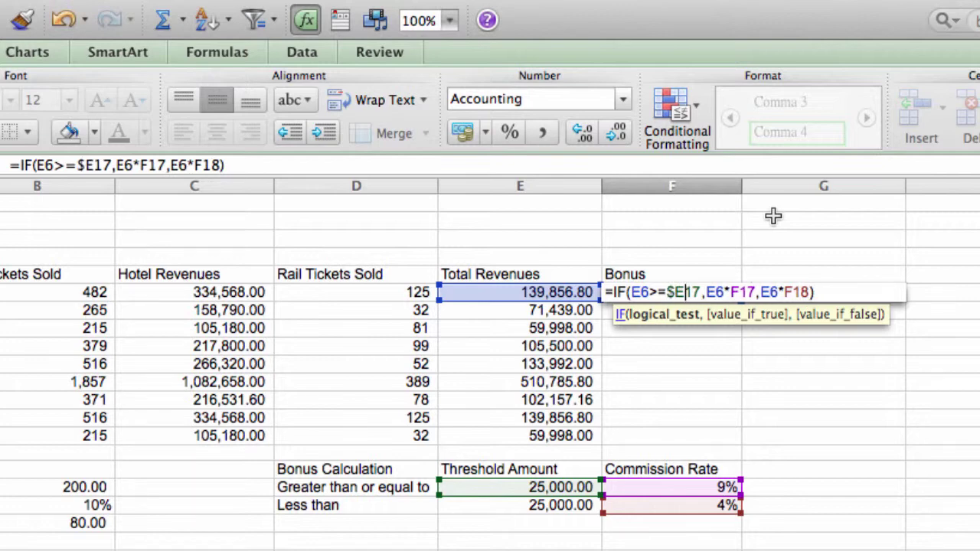
type("$")
key("Right")
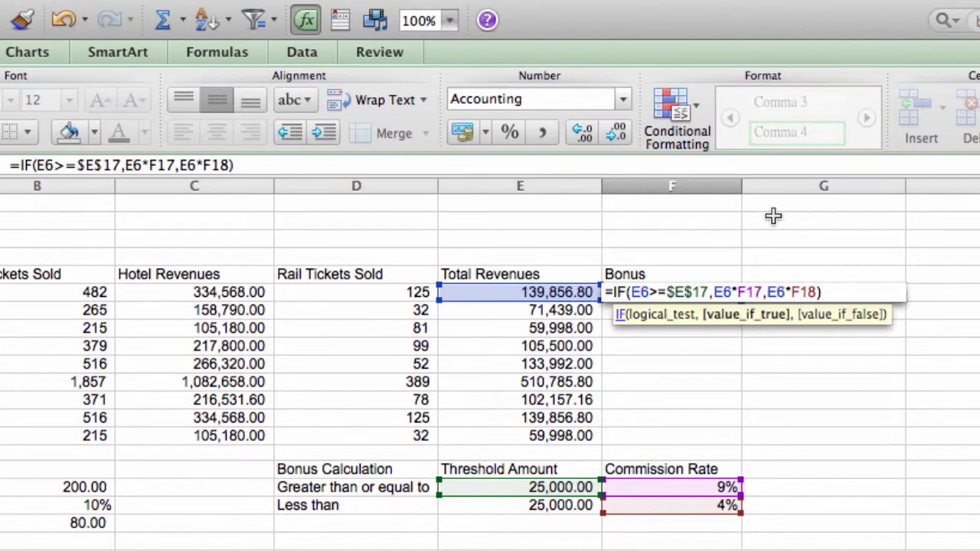
type("$E")
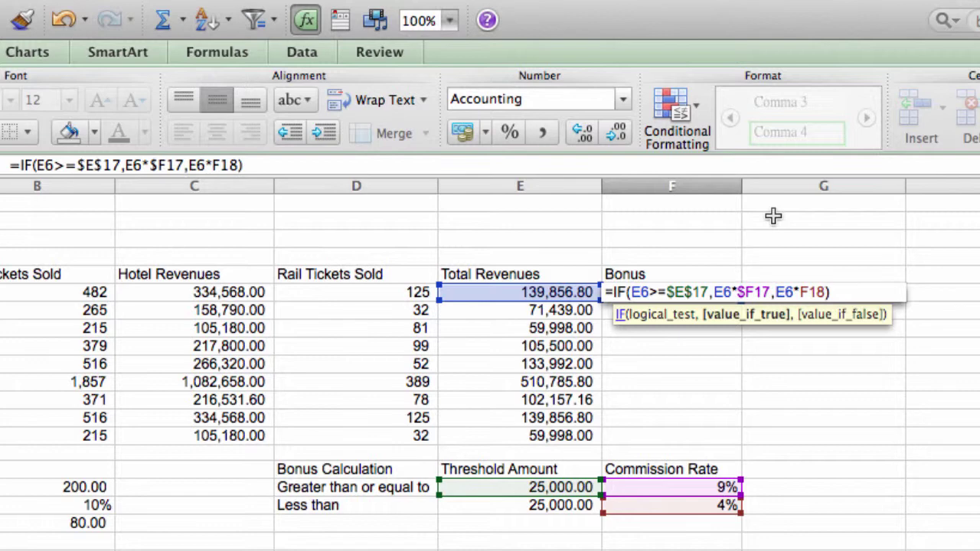
type("$")
key("Right")
key("Right")
key("Right")
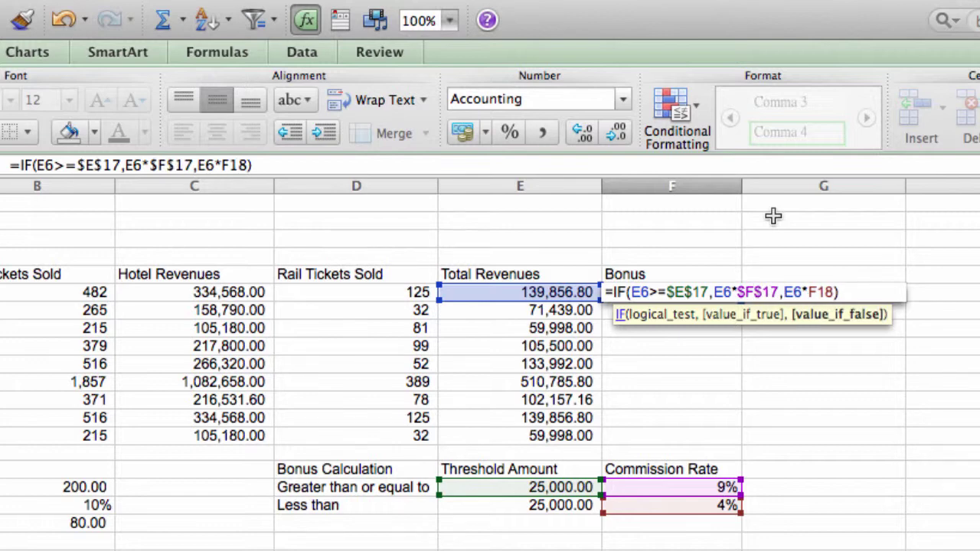
type("$E")
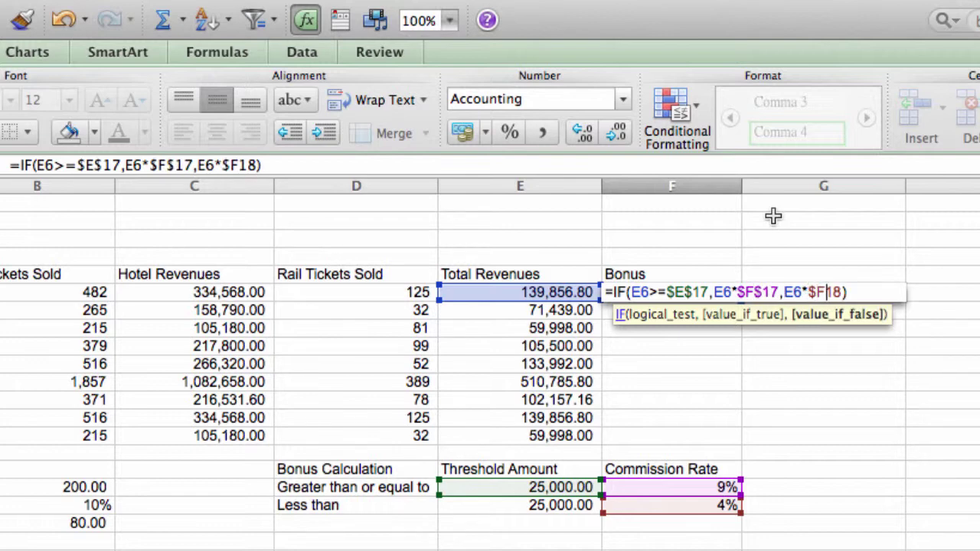
type("$")
key("Return")
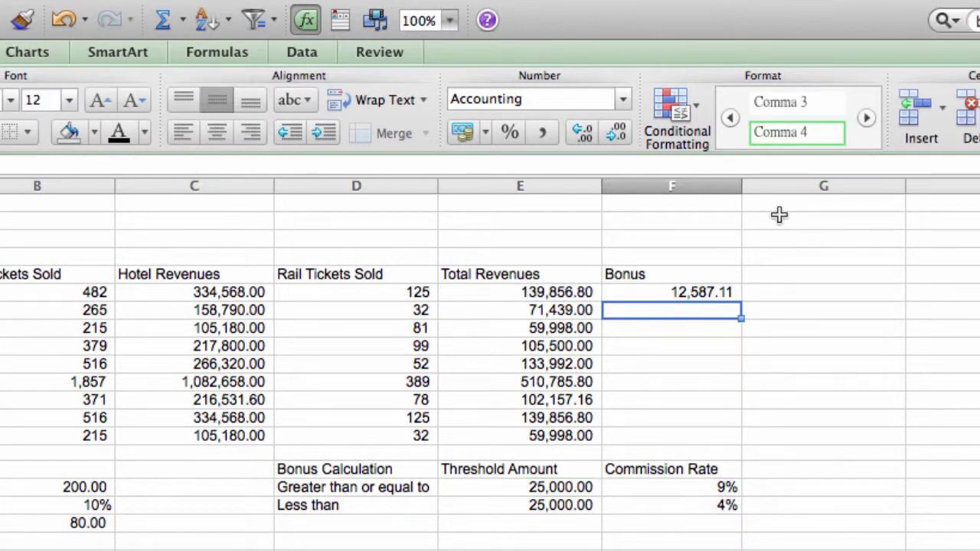
left_click(719, 292)
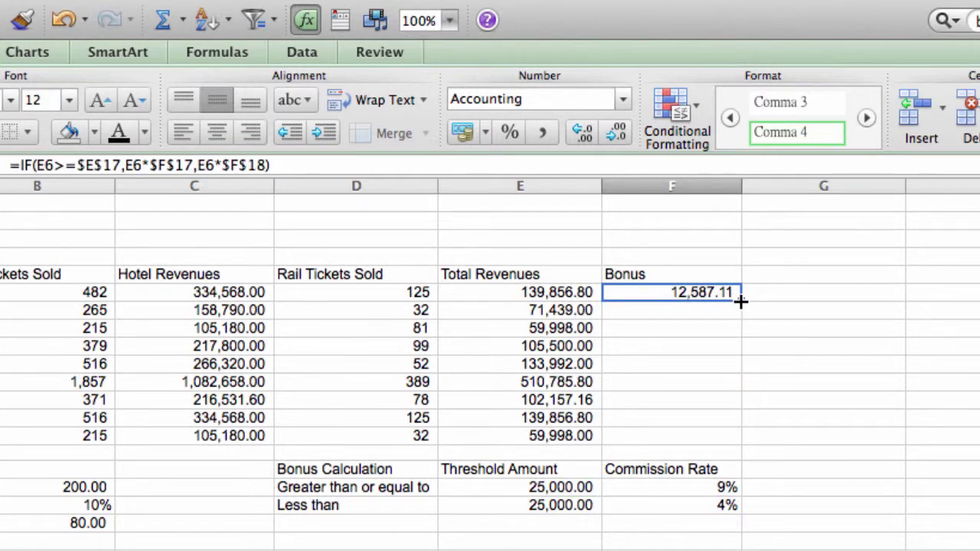
Step: Copy the bonus formula down to F10 and test 75,000 in both threshold cells
left_click_drag(740, 302, 736, 371)
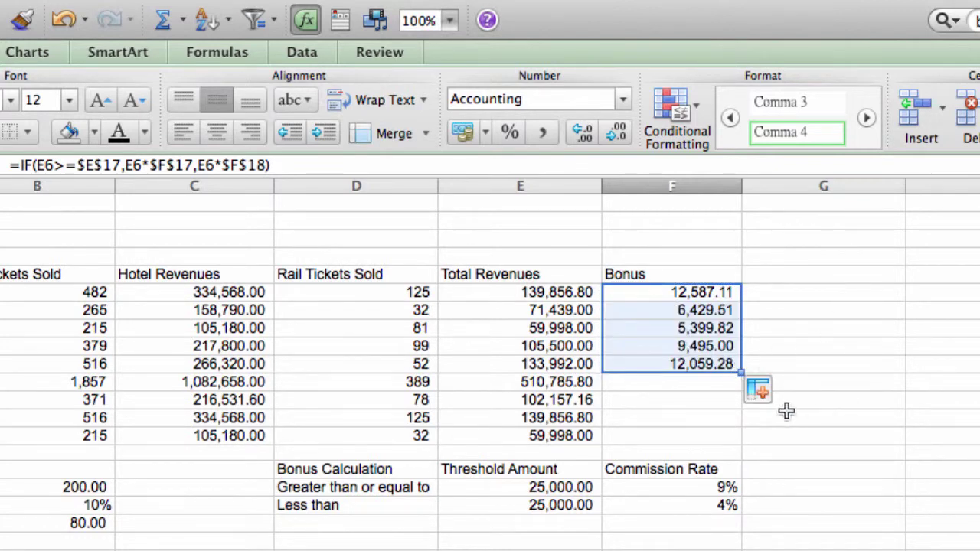
left_click(539, 489)
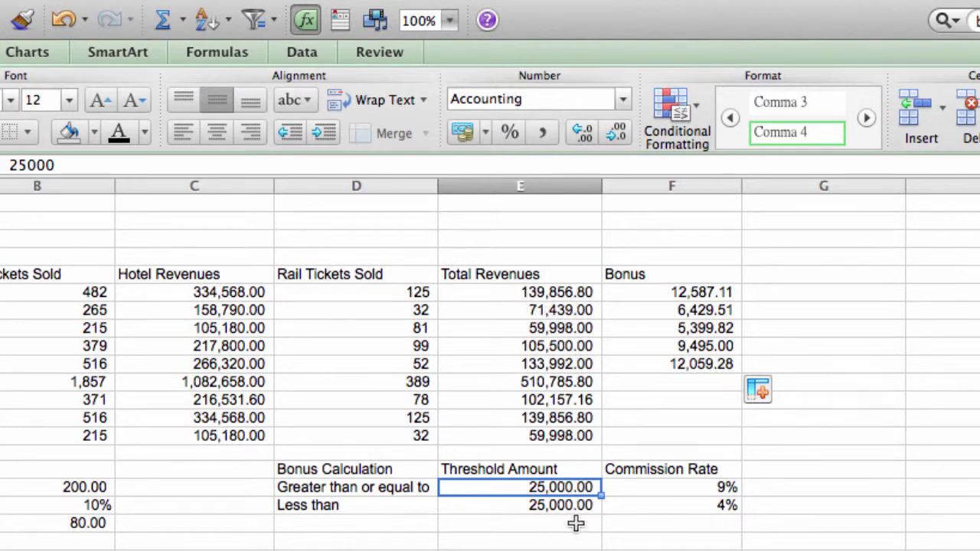
type("75000")
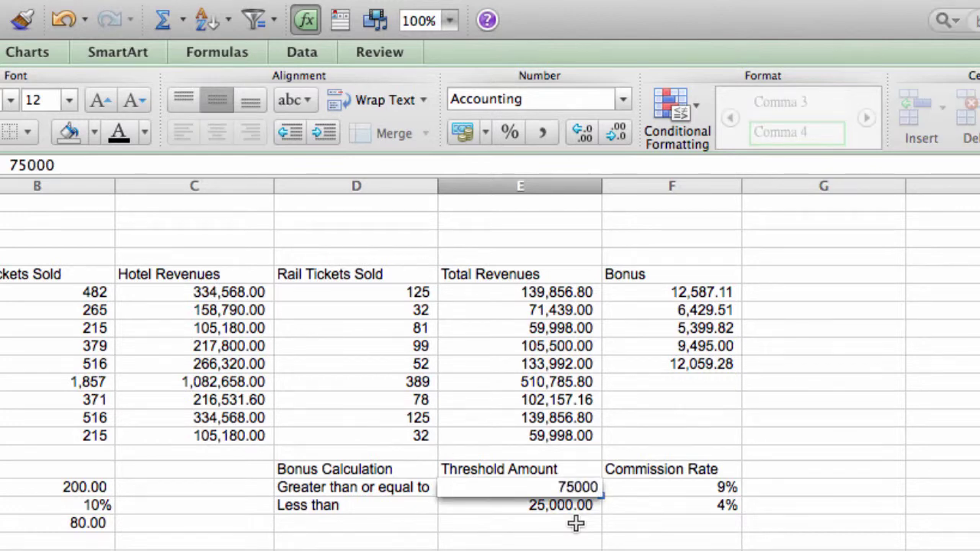
key("Return")
type("75000")
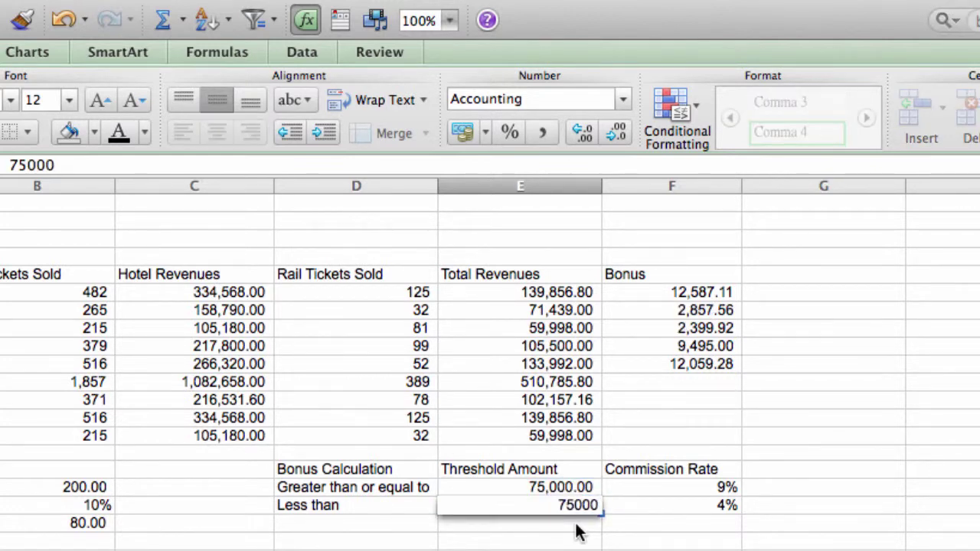
key("Return")
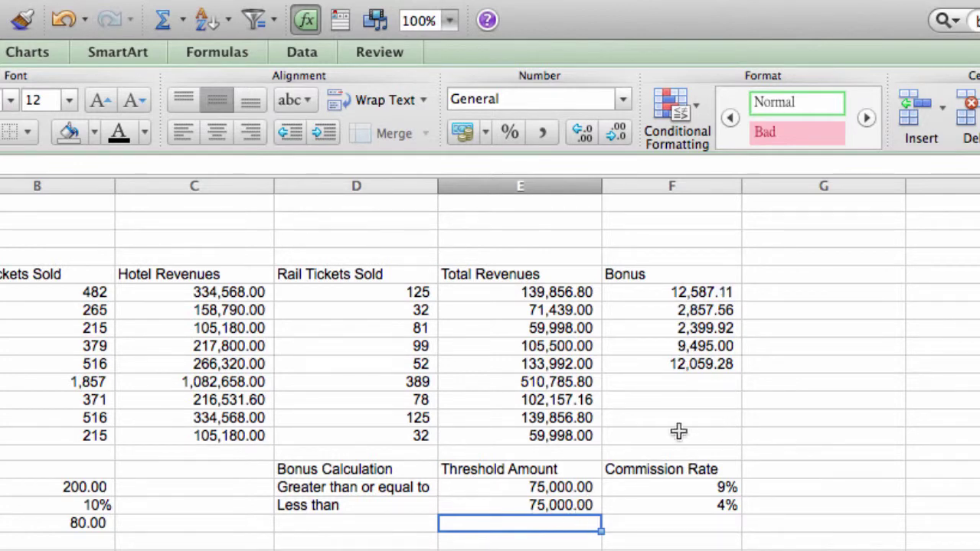
Step: Restore both threshold amounts in E17 and E18 to 25,000
left_click(546, 482)
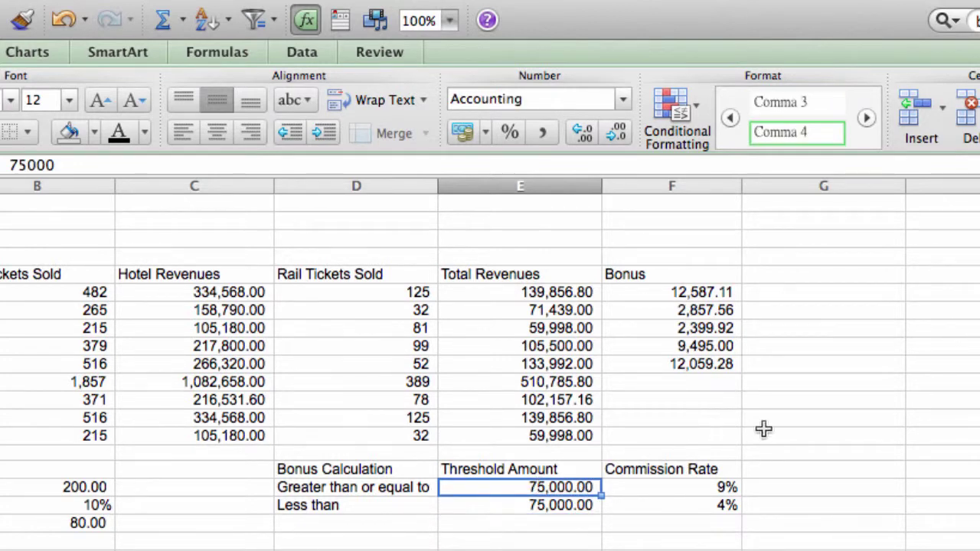
type("25000")
key("Return")
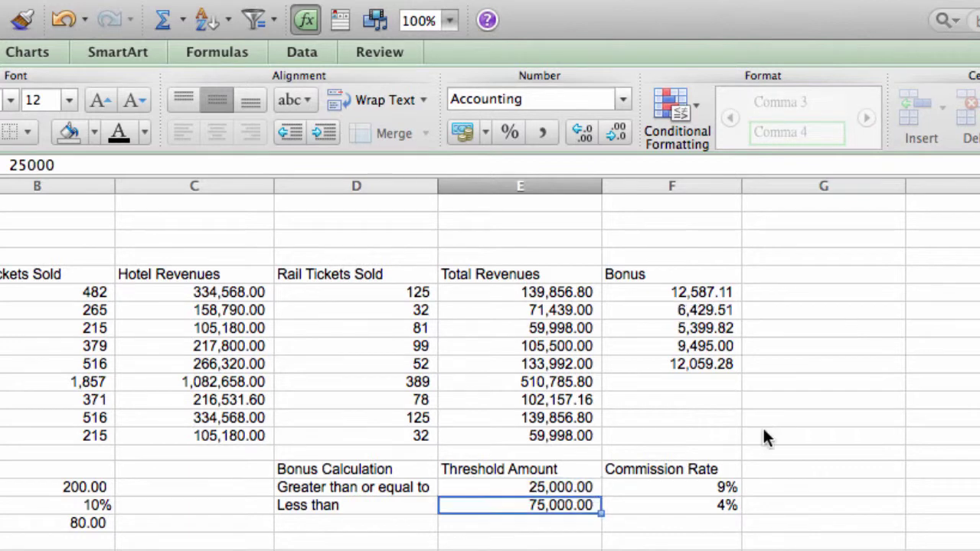
key("ctrl+u")
key("BackSpace")
key("BackSpace")
key("BackSpace")
key("BackSpace")
key("BackSpace")
type("25000")
key("Return")
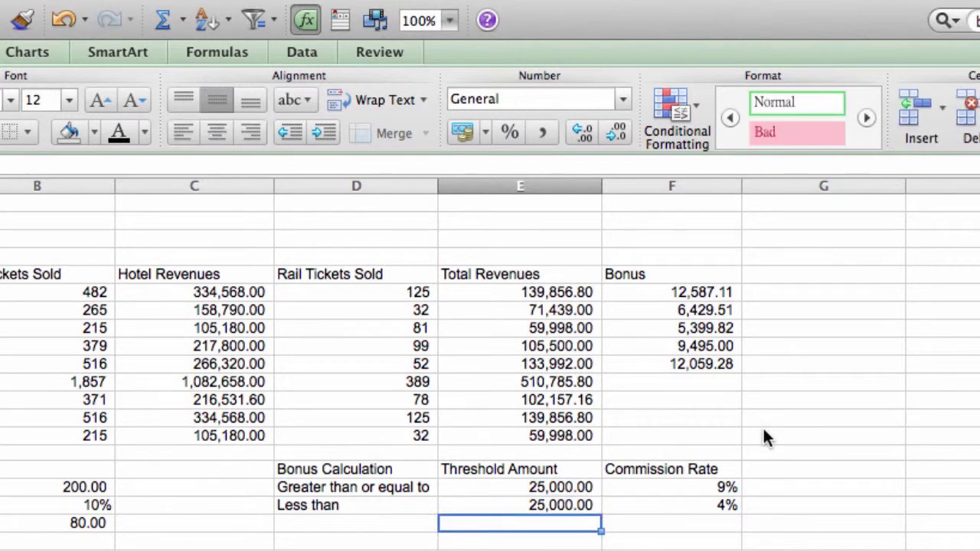
Step: Copy the E11:E14 summary formulas into F11:F14 for the Bonus column
left_click(581, 382)
left_click_drag(582, 382, 584, 434)
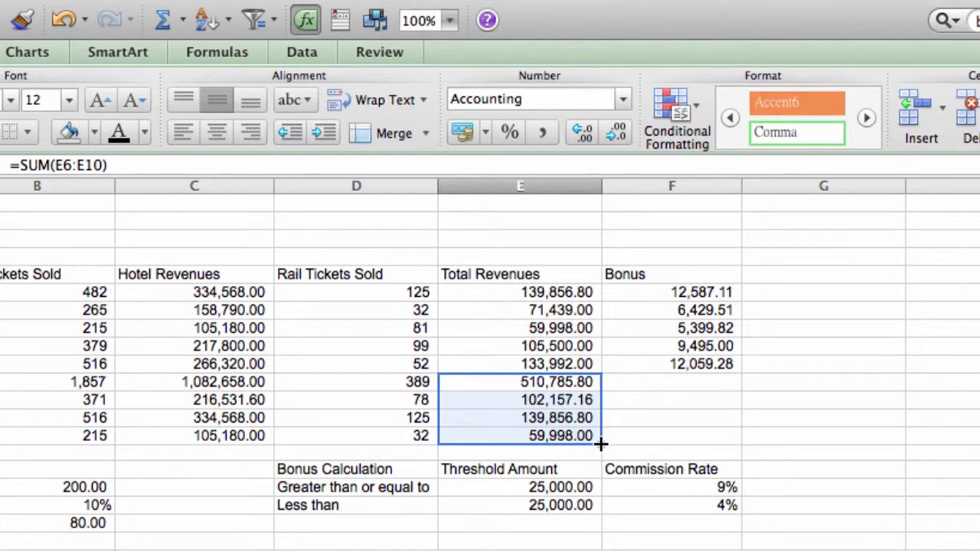
left_click_drag(601, 442, 692, 435)
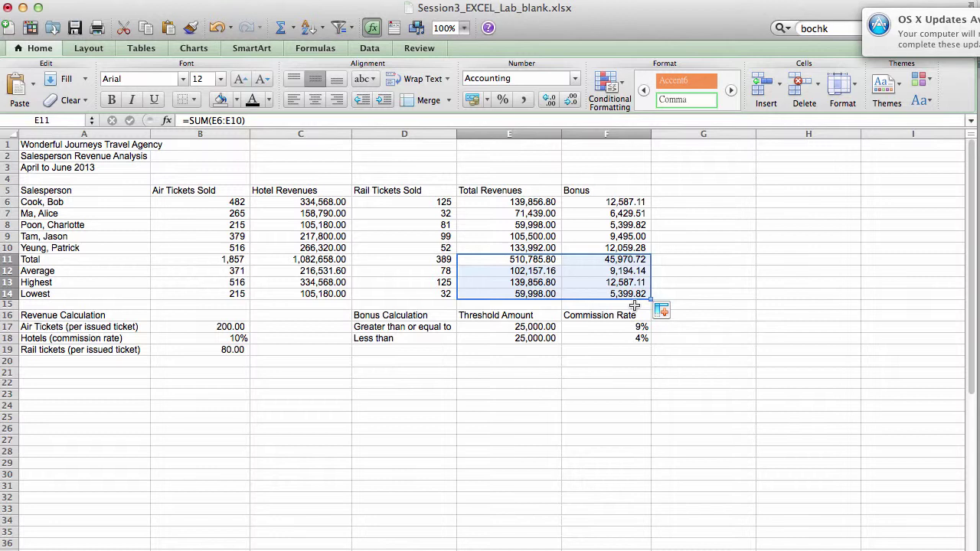
left_click(635, 304)
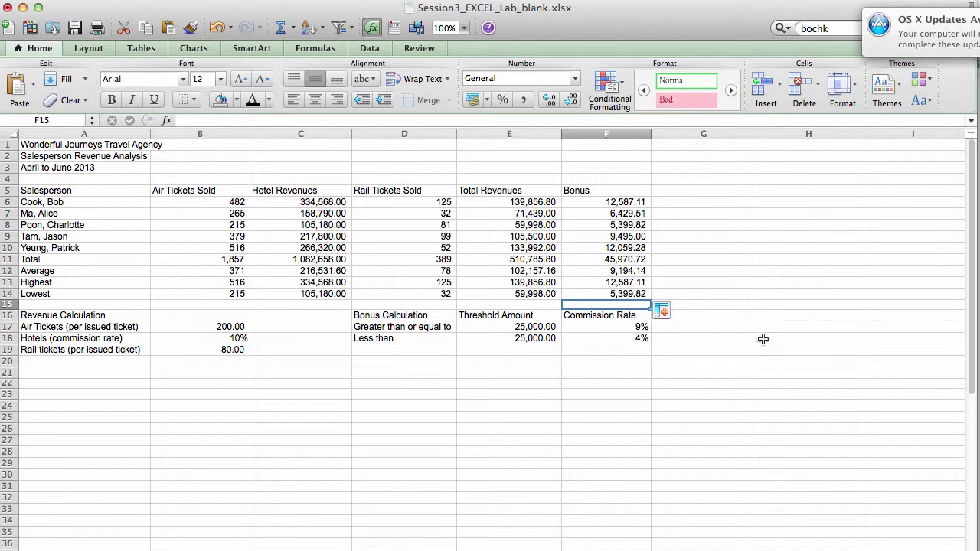
Step: Change the font size of the three title lines in A1:A3 to 22
left_click(603, 400)
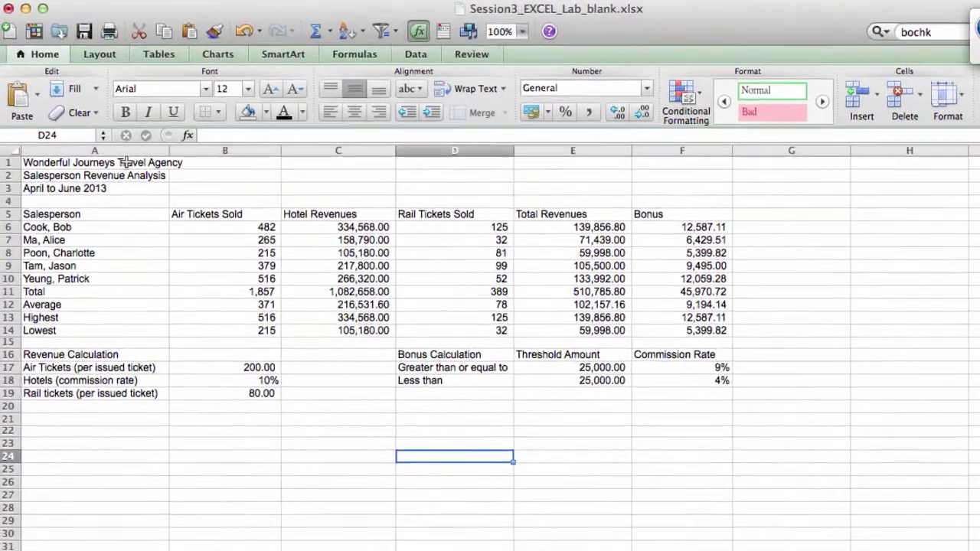
left_click(112, 145)
left_click_drag(140, 181, 141, 207)
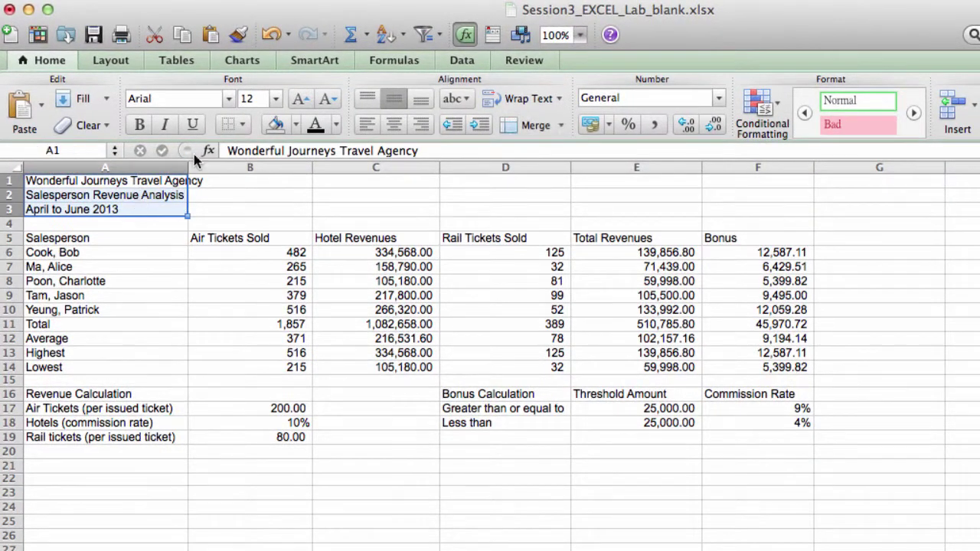
left_click(275, 99)
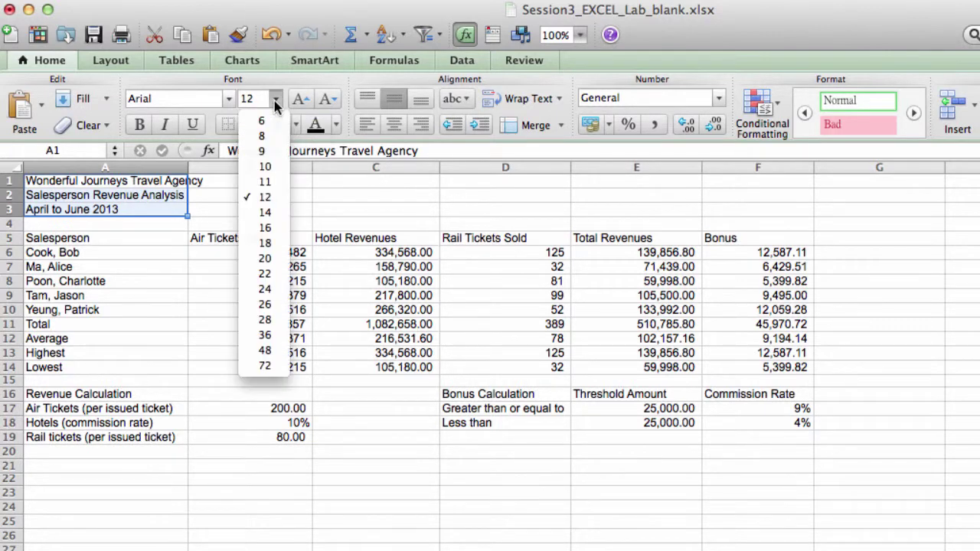
left_click(268, 274)
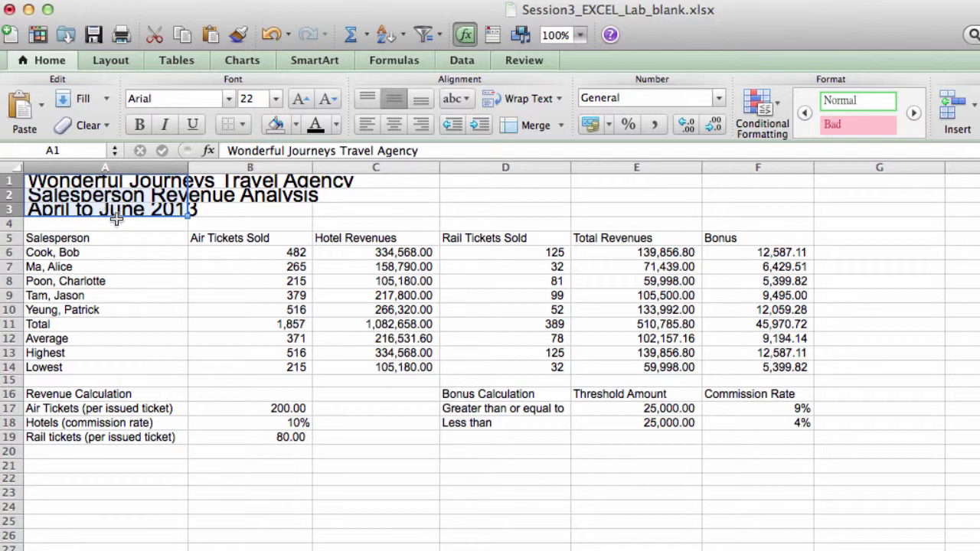
Step: Set row 2's height to 0.63 cm
right_click(12, 195)
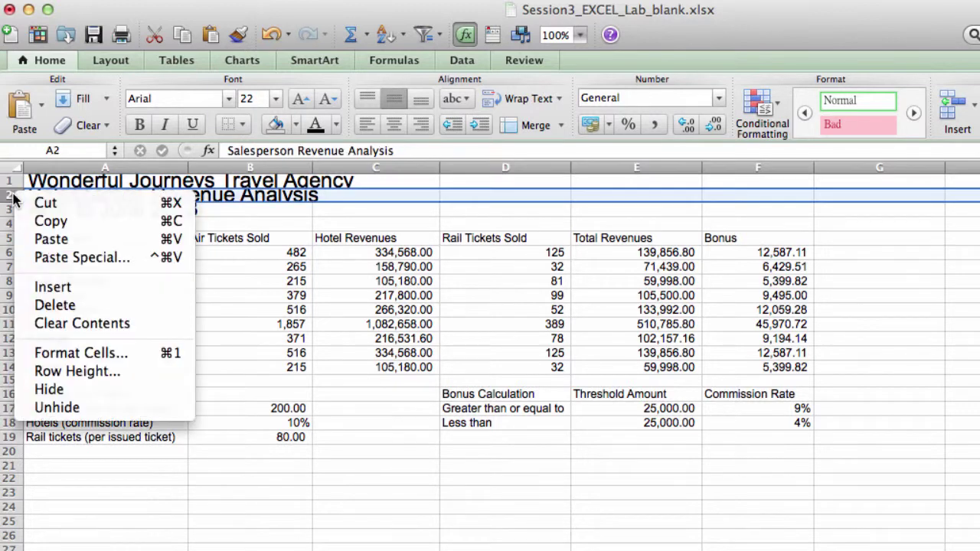
left_click(93, 375)
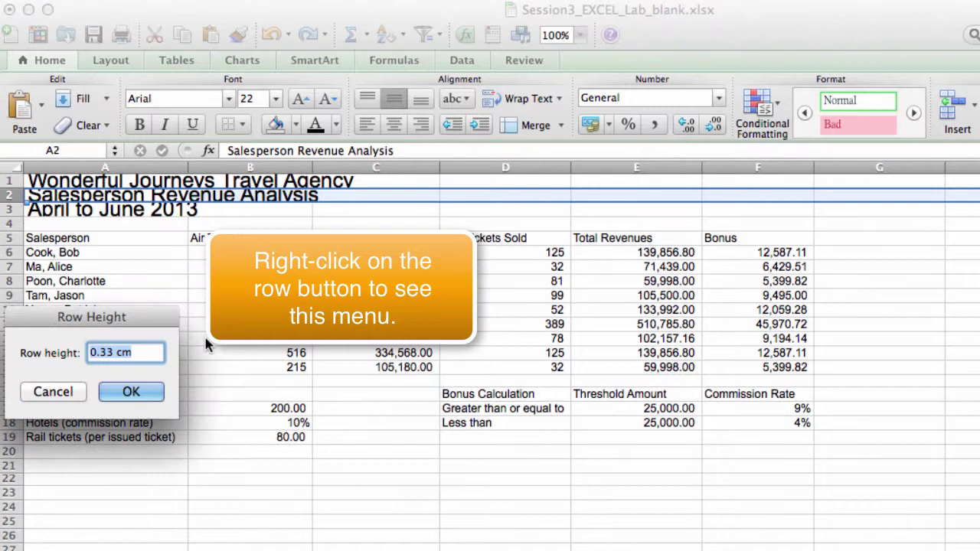
left_click(115, 353)
key("BackSpace")
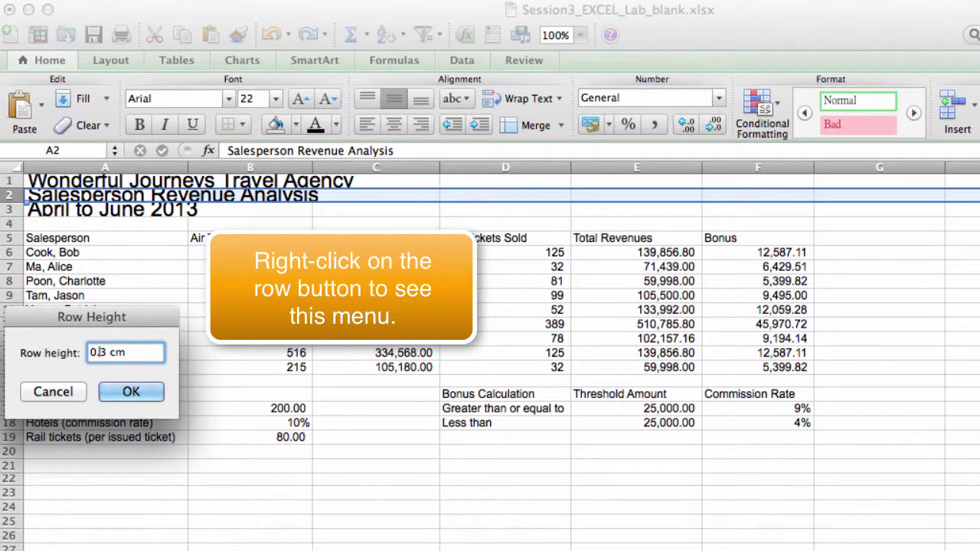
type("6")
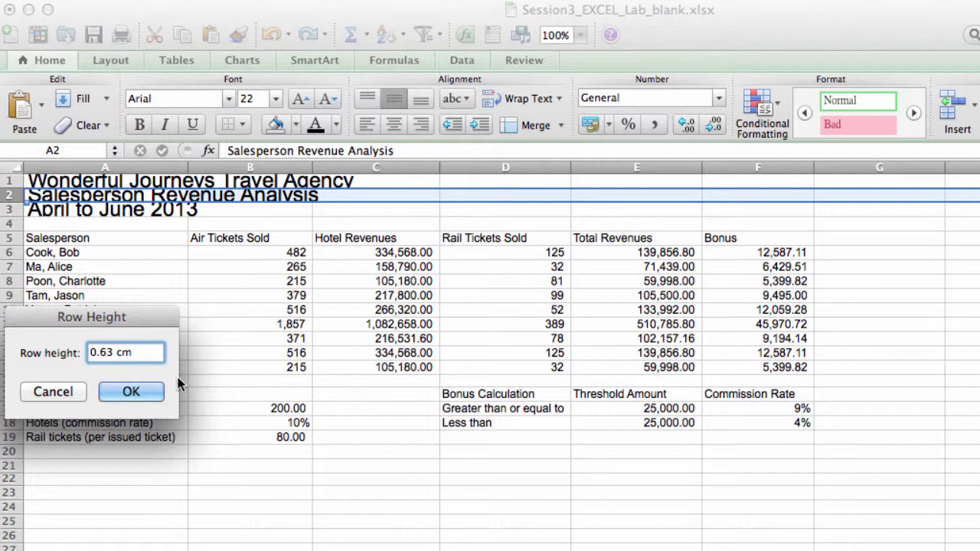
left_click(131, 392)
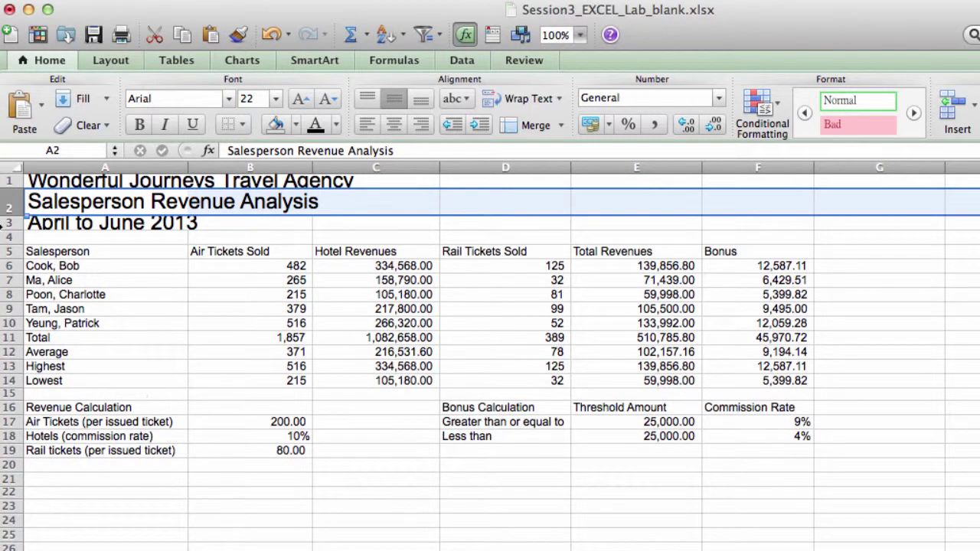
Step: Set row 3's height to 0.63 cm
left_click(7, 224)
right_click(8, 224)
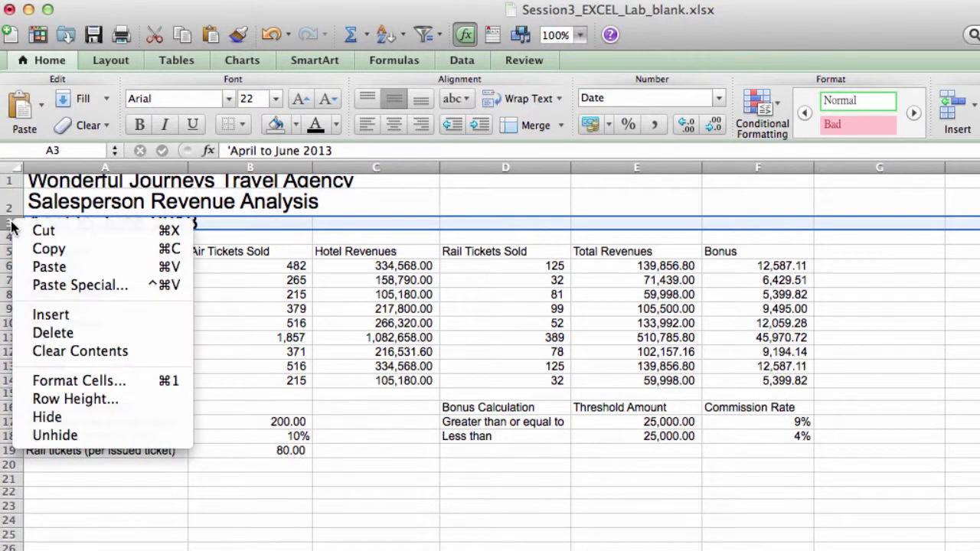
left_click(96, 400)
left_click(108, 376)
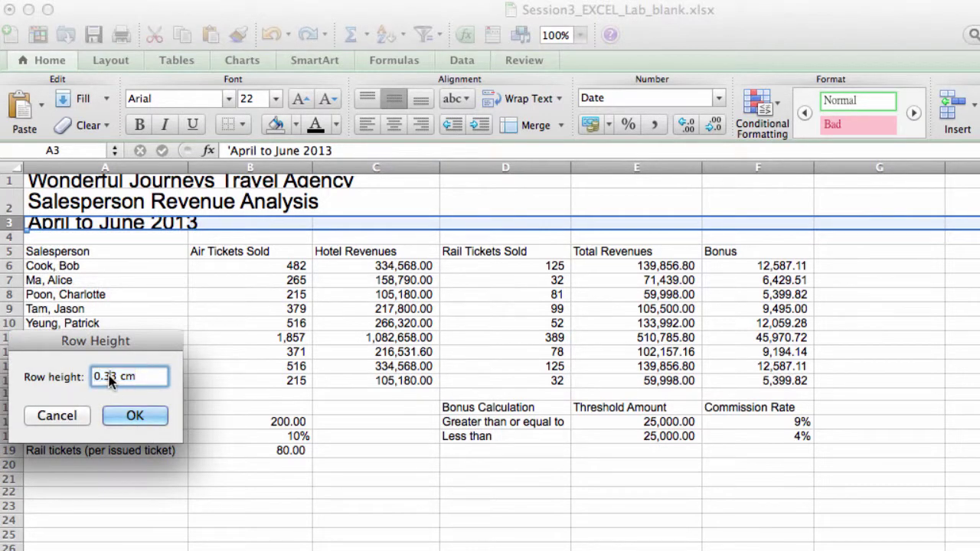
key("BackSpace")
type("6")
key("Return")
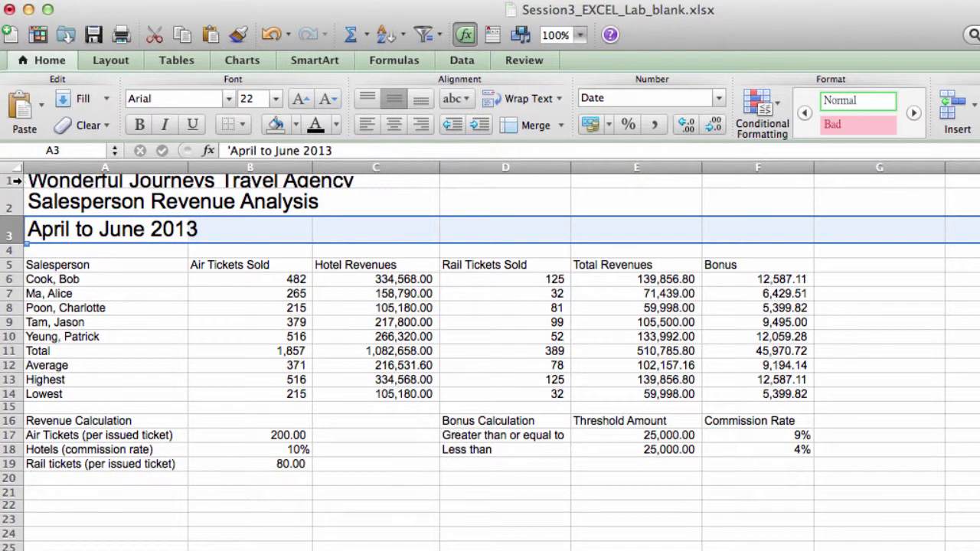
Step: Set row 1's height to 0.63 cm
left_click(14, 179)
right_click(14, 180)
left_click(96, 359)
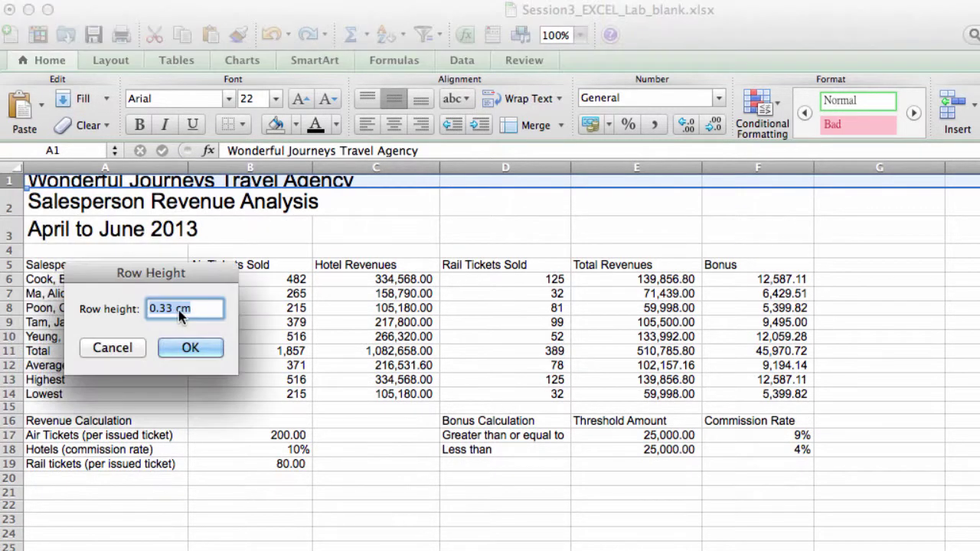
left_click(165, 308)
key("BackSpace")
type("6")
key("Return")
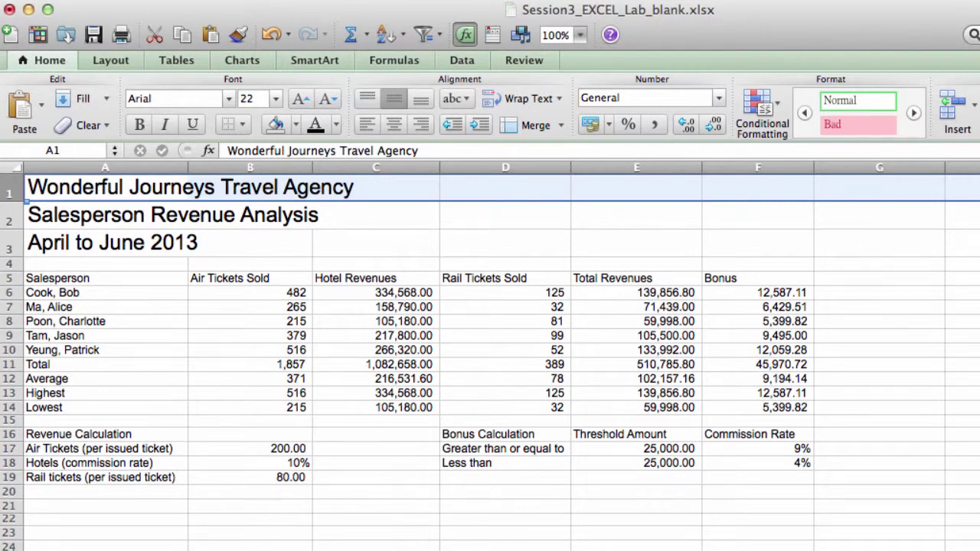
Step: Merge and centre the company title across A1:F1
left_click(284, 323)
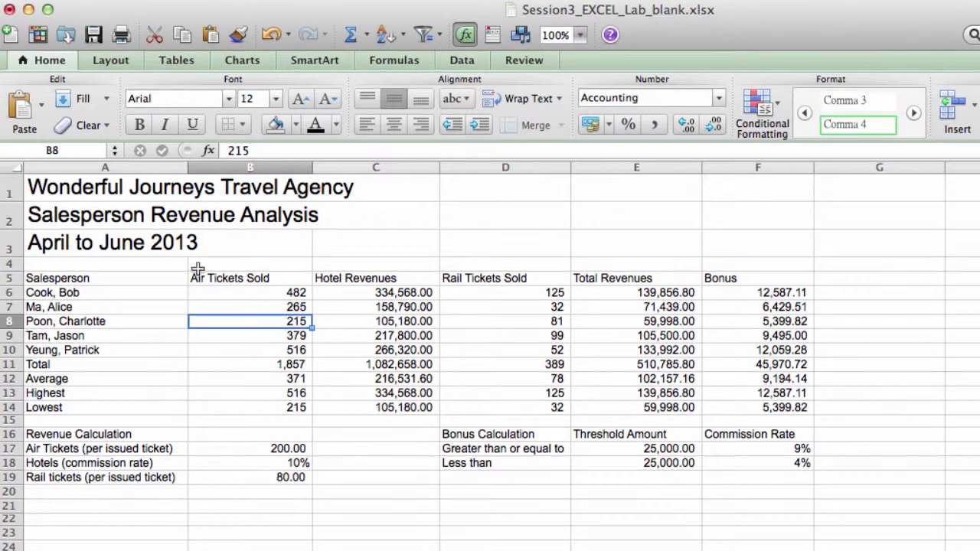
left_click_drag(75, 194, 754, 191)
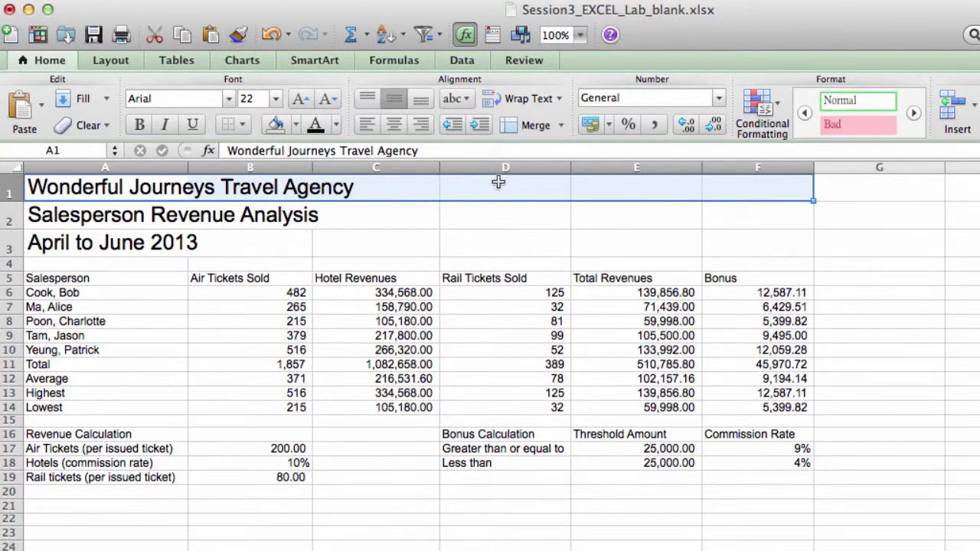
left_click(129, 187)
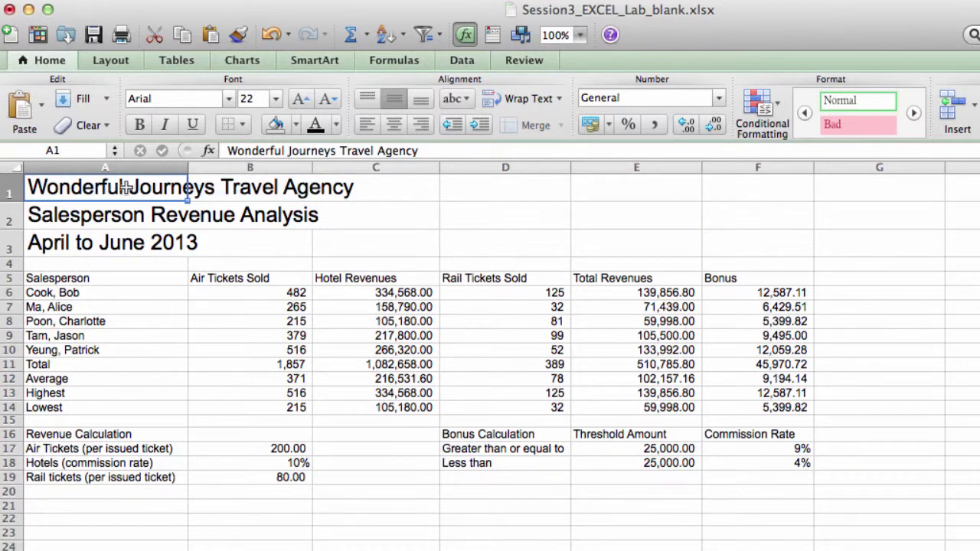
left_click_drag(128, 186, 739, 189)
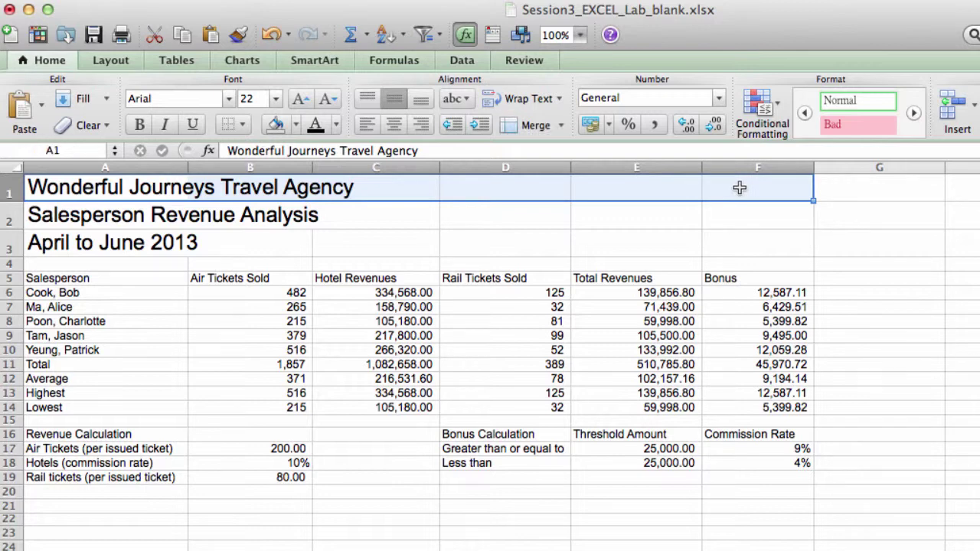
left_click(560, 128)
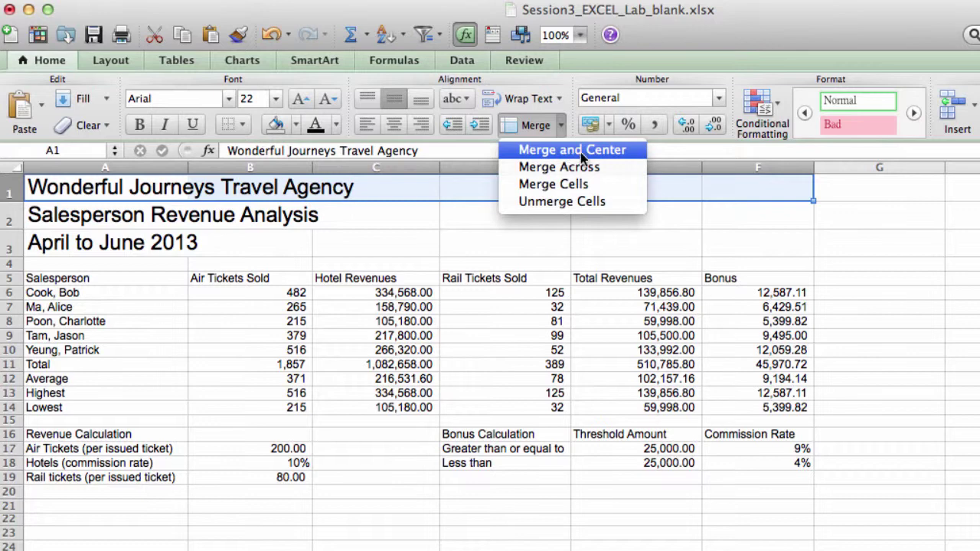
left_click(581, 151)
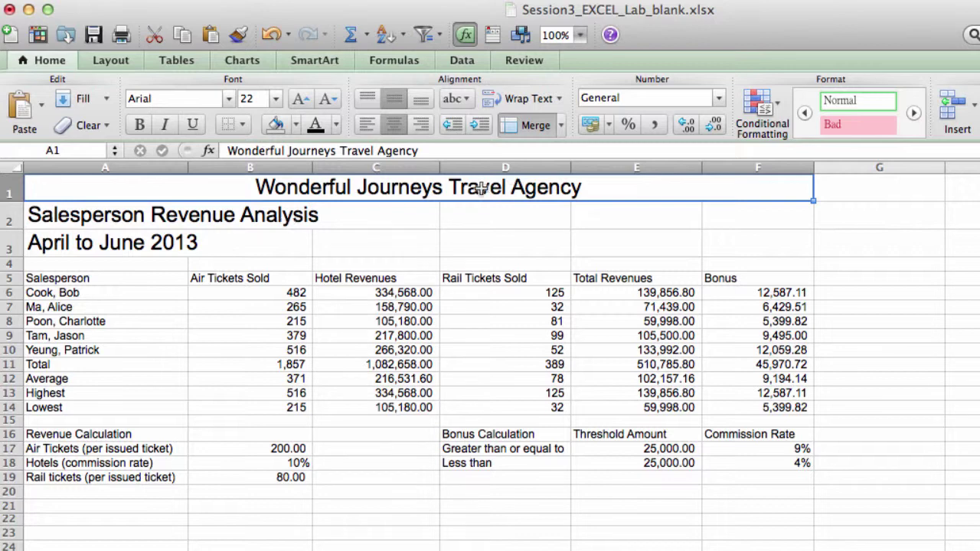
Step: Merge and centre the subtitle and date line across A2:F2 and A3:F3, leaving A1:F3 selected
left_click(141, 215)
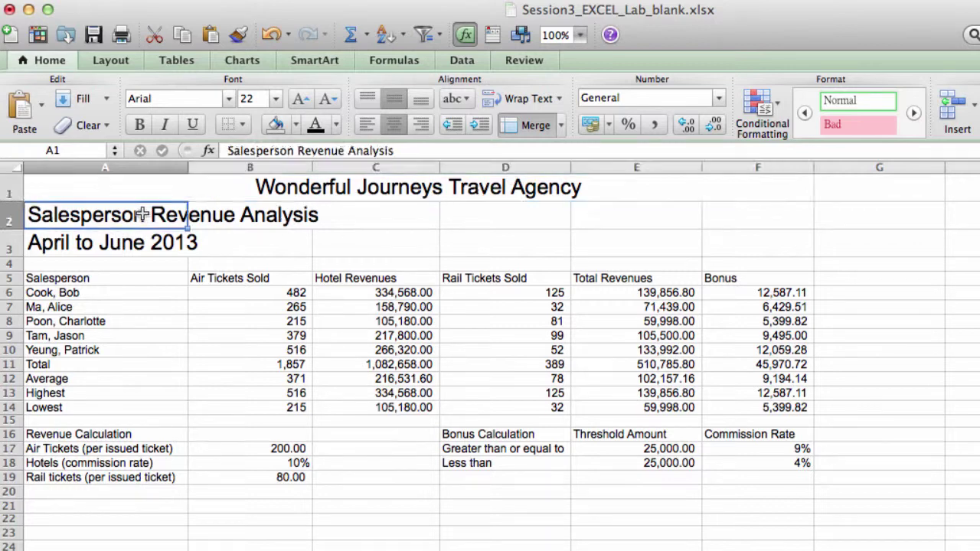
left_click_drag(142, 215, 752, 216)
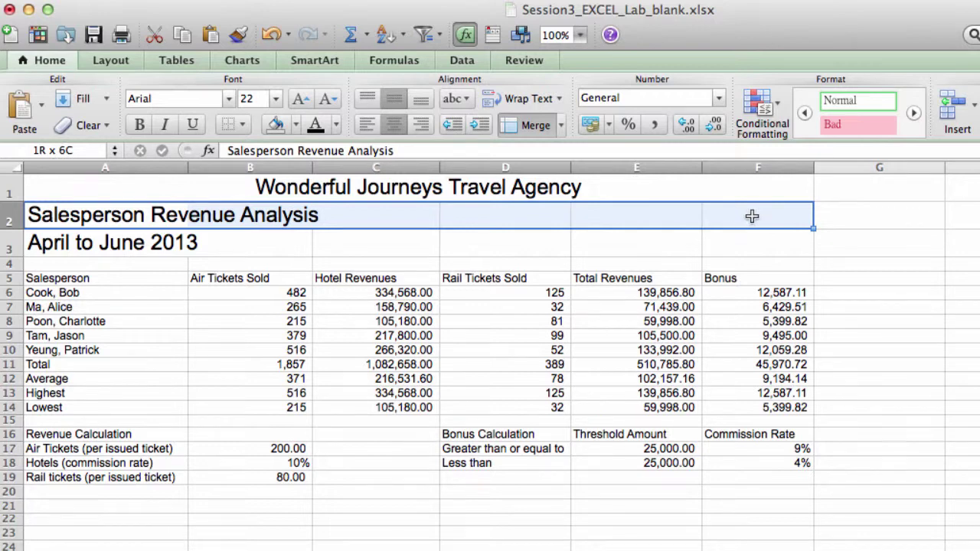
left_click(533, 128)
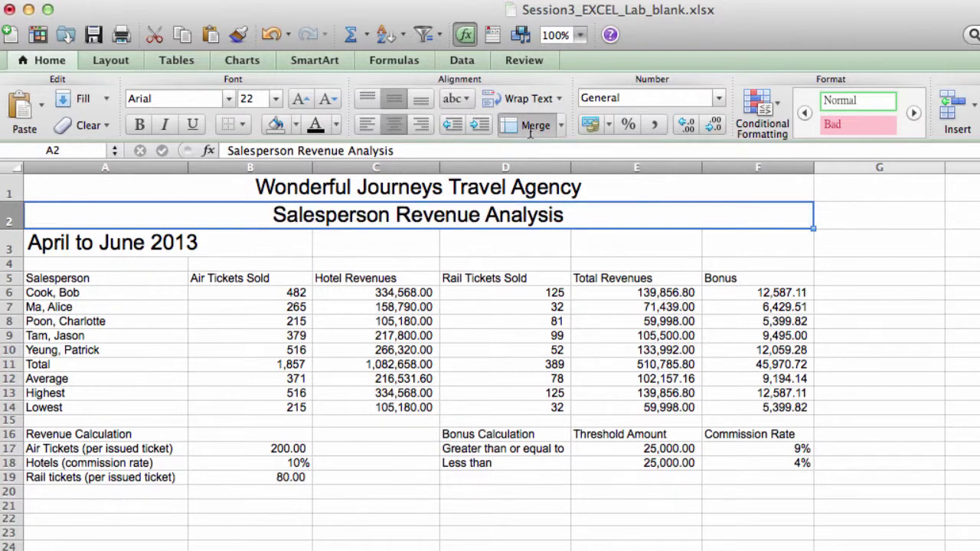
left_click_drag(126, 243, 739, 240)
left_click(538, 127)
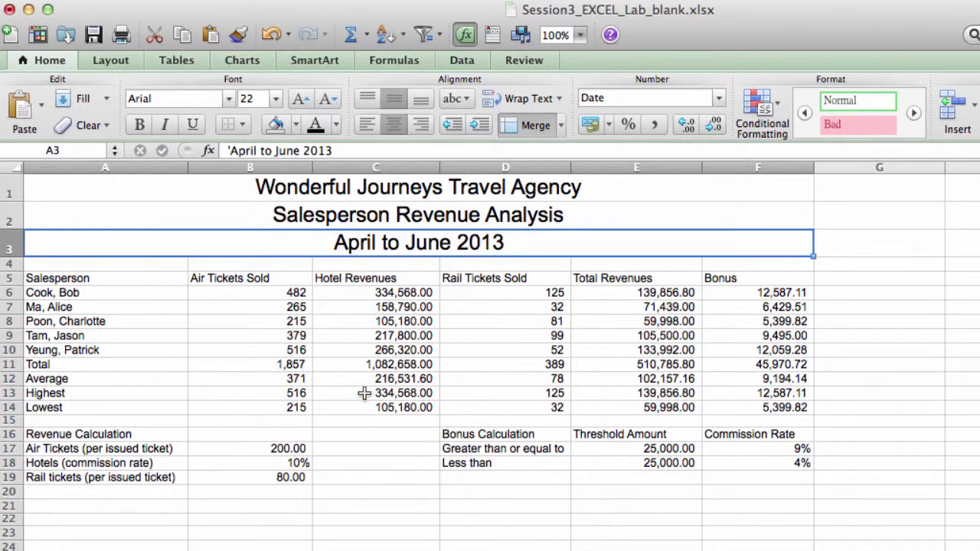
left_click_drag(280, 192, 299, 238)
Step: Give the A1:F3 title block an olive fill and white font colour
left_click(295, 124)
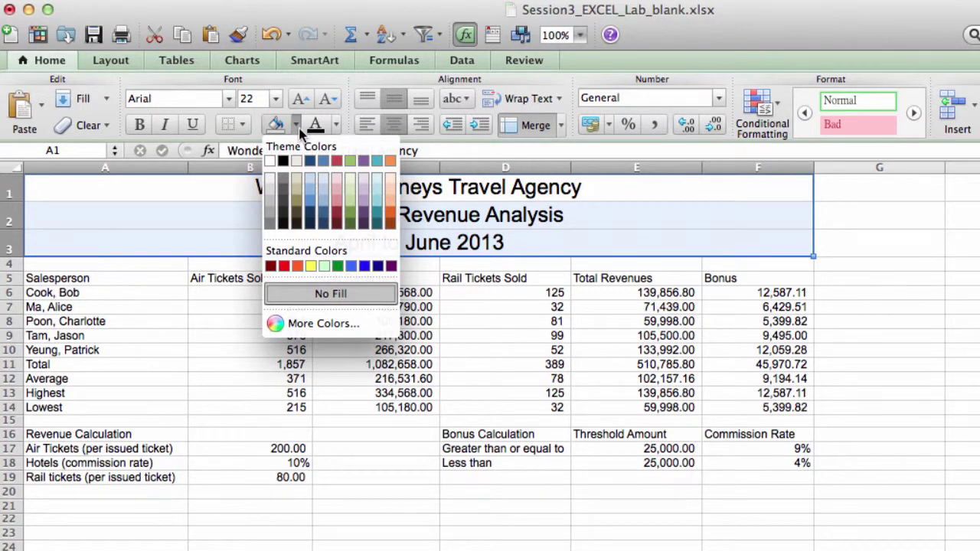
left_click(296, 199)
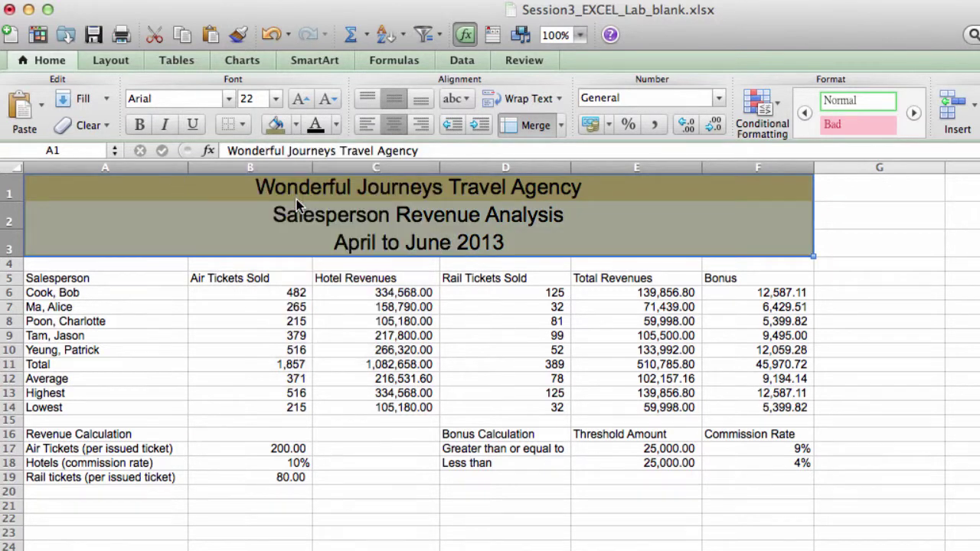
left_click(336, 125)
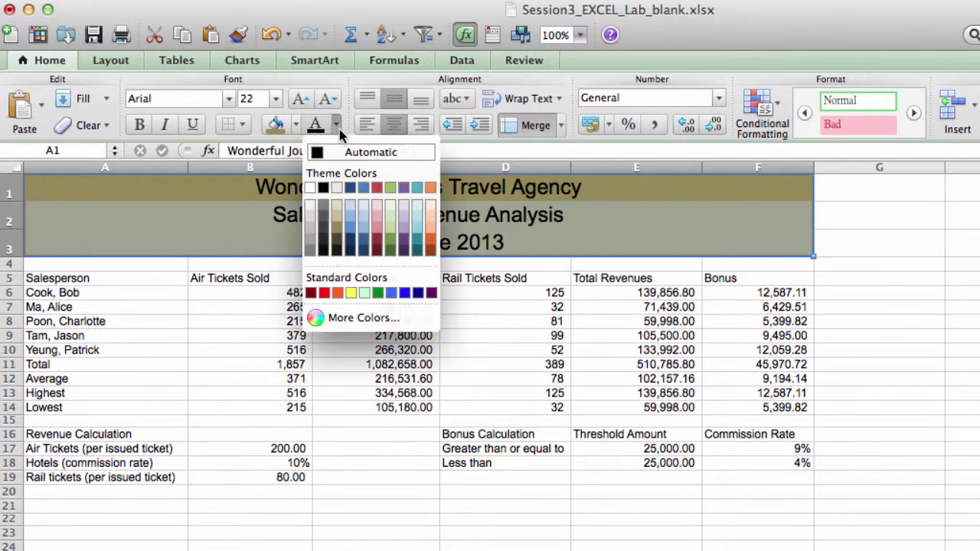
left_click(312, 189)
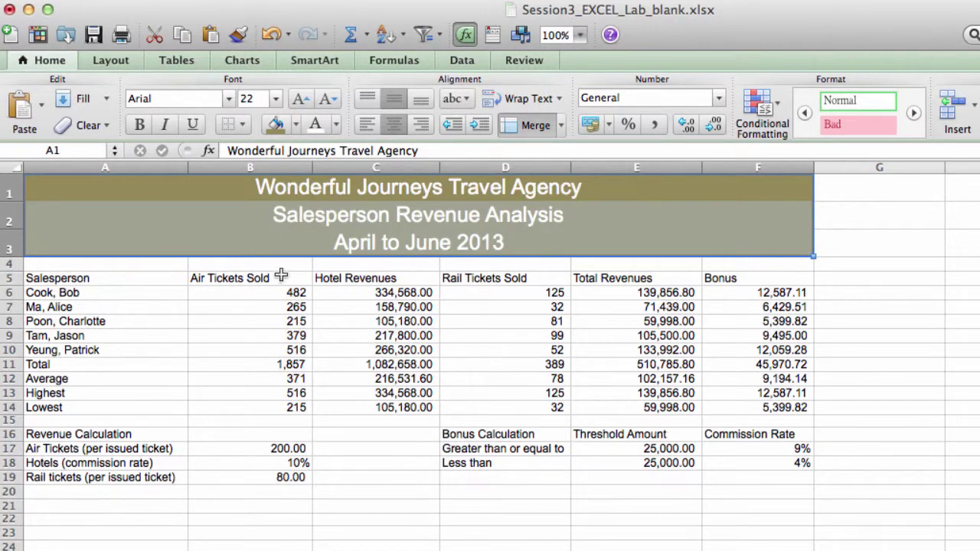
Step: Make the A5:F5 column headers bold white text on olive fill, then select the Total row
left_click(120, 279)
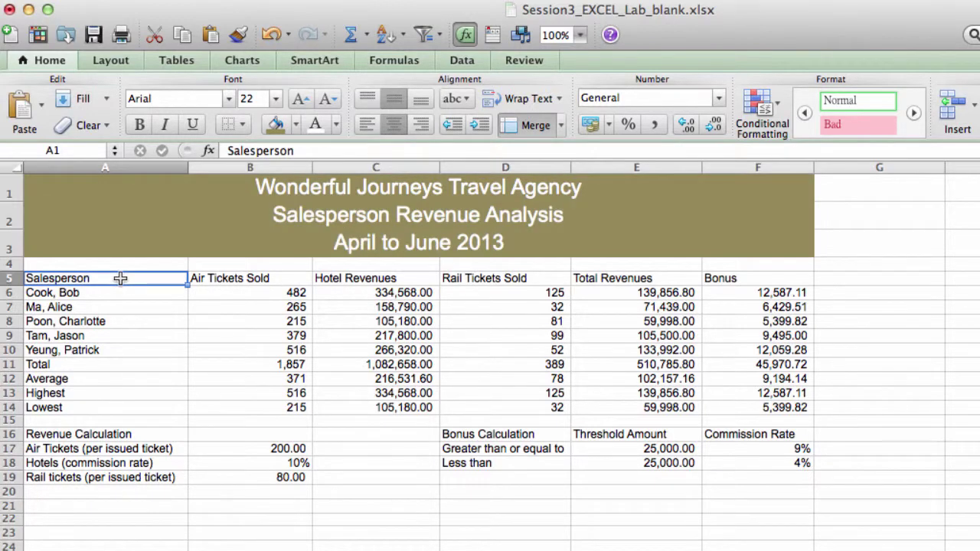
left_click_drag(120, 279, 712, 284)
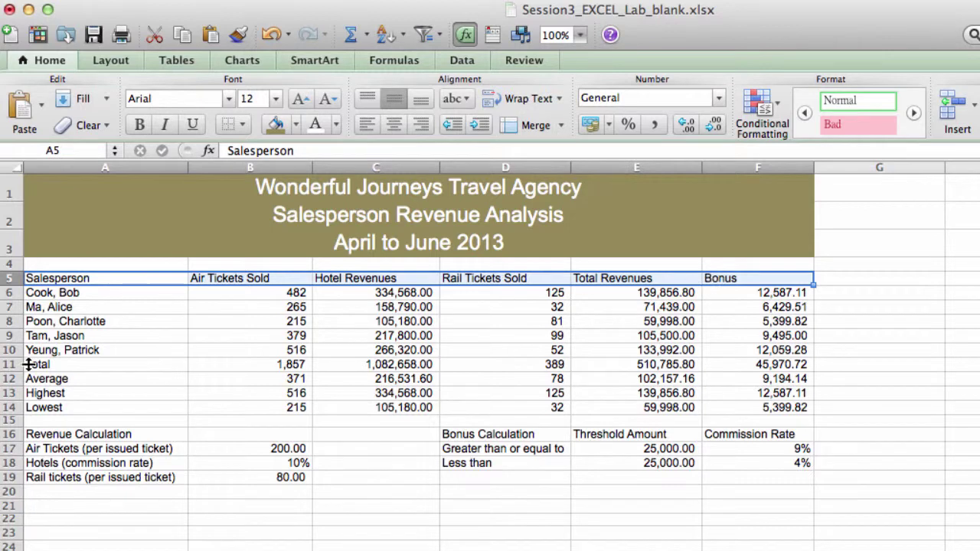
left_click(140, 126)
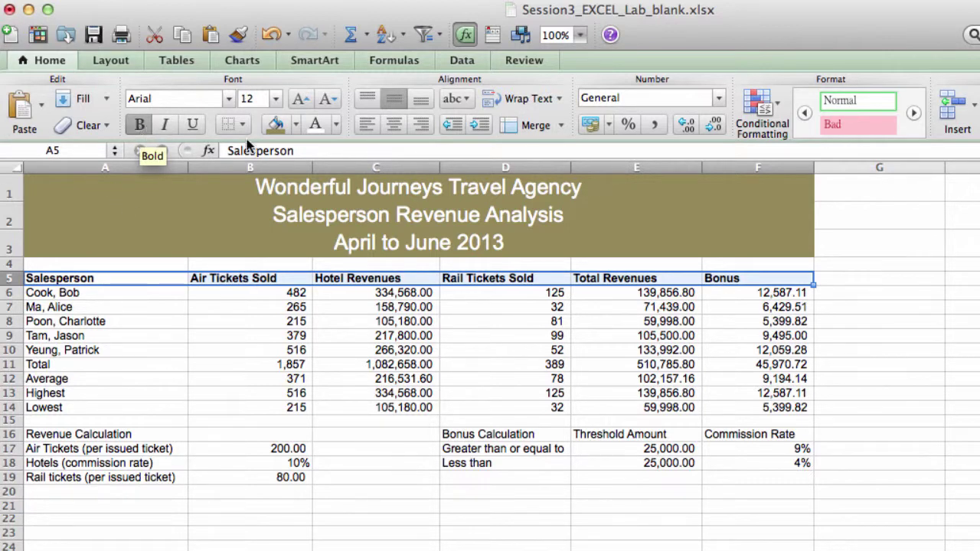
left_click(276, 127)
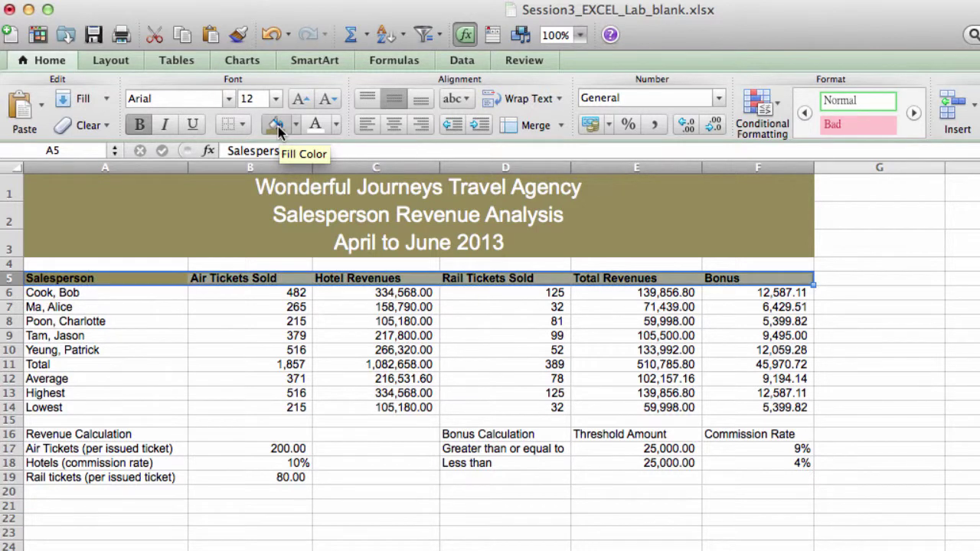
left_click(315, 127)
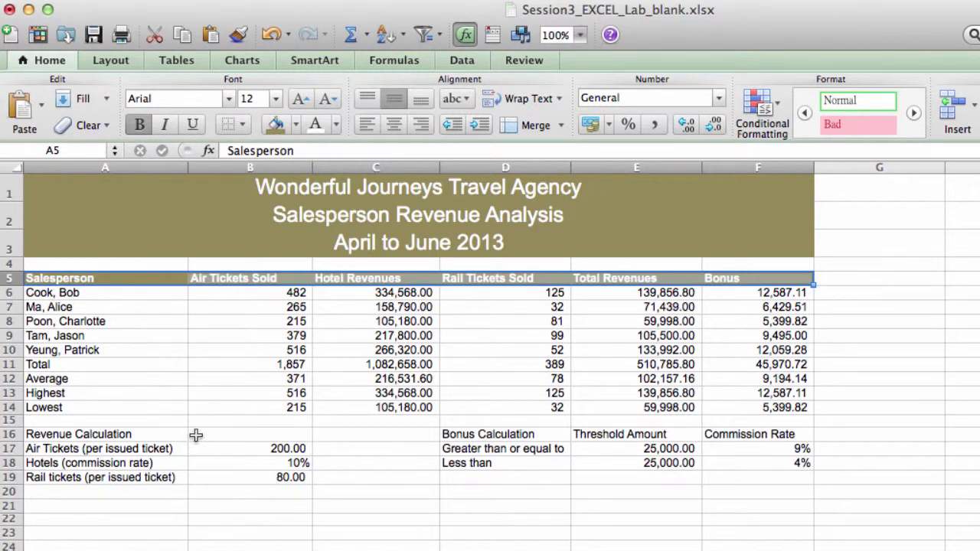
left_click(136, 366)
left_click_drag(136, 366, 745, 365)
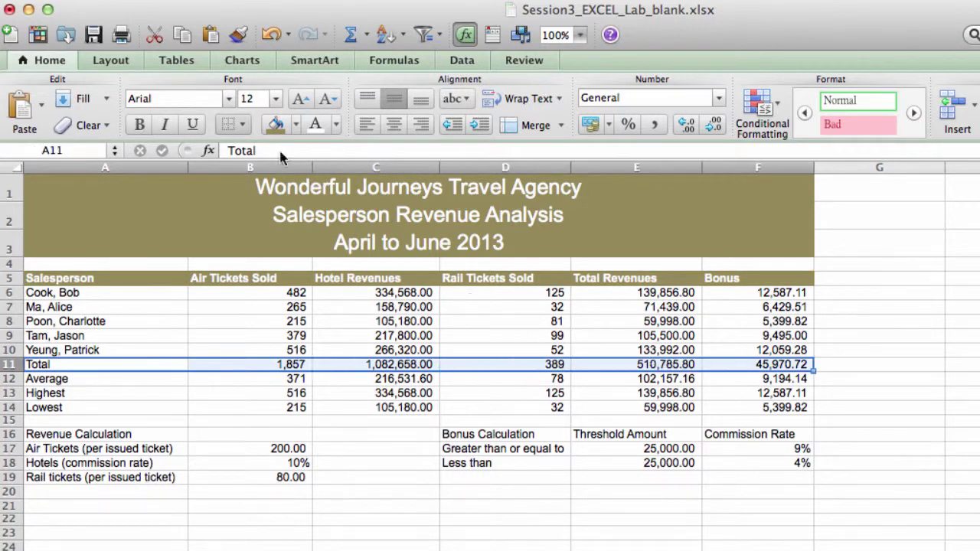
Step: Add a top border to the Total row and a bottom border to the Lowest row A14:F14
left_click(241, 127)
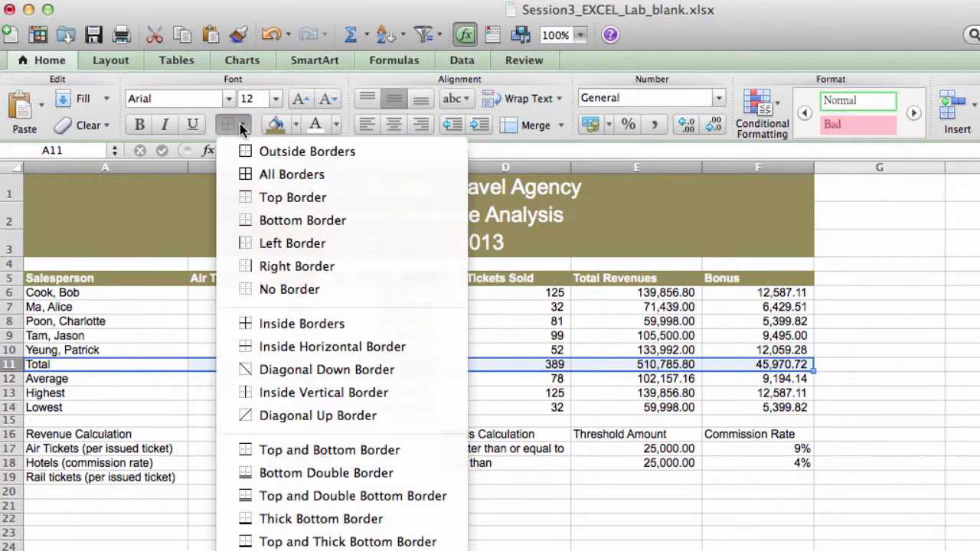
left_click(250, 199)
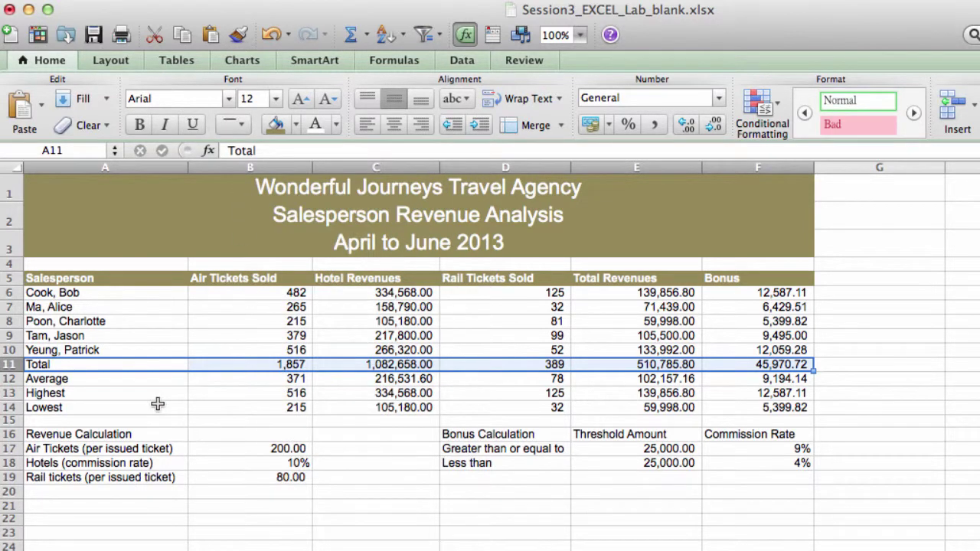
left_click_drag(158, 403, 714, 411)
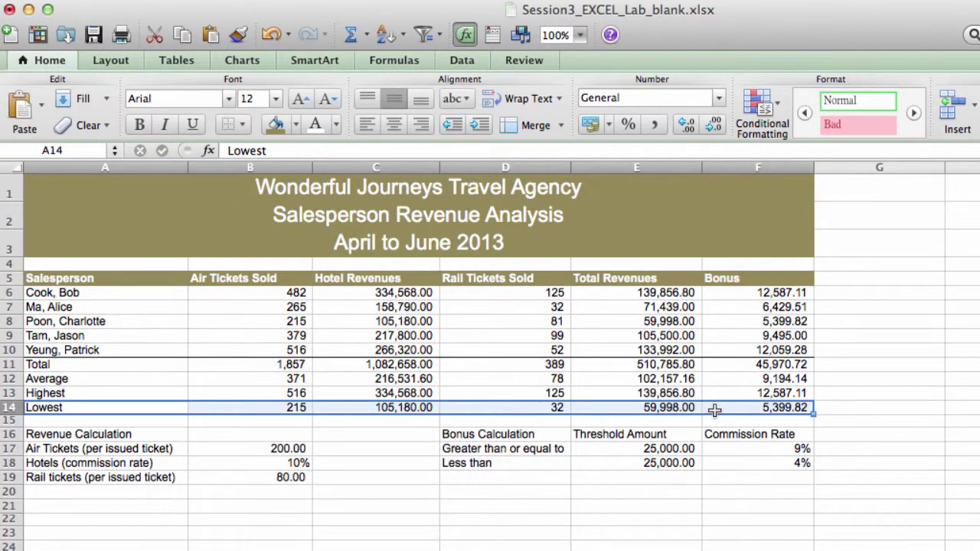
left_click(243, 124)
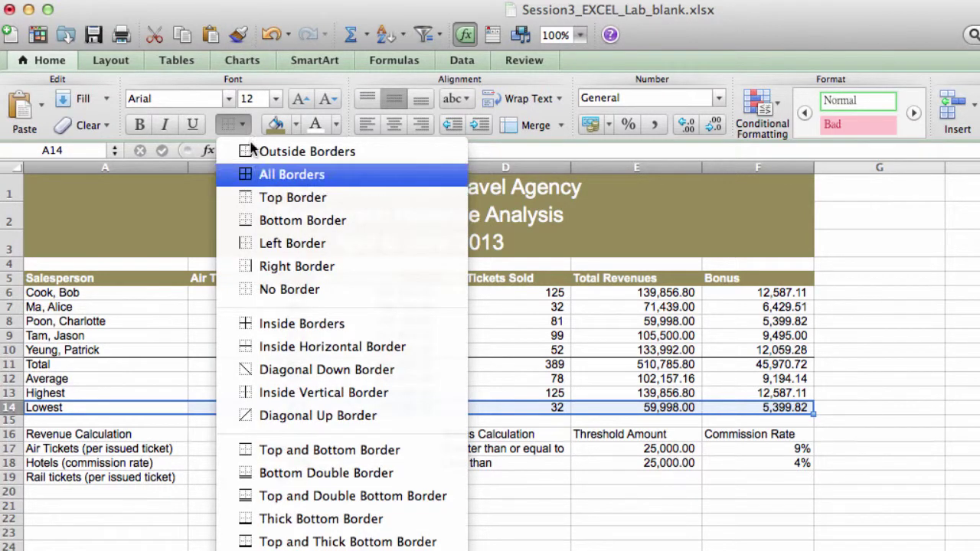
left_click(283, 220)
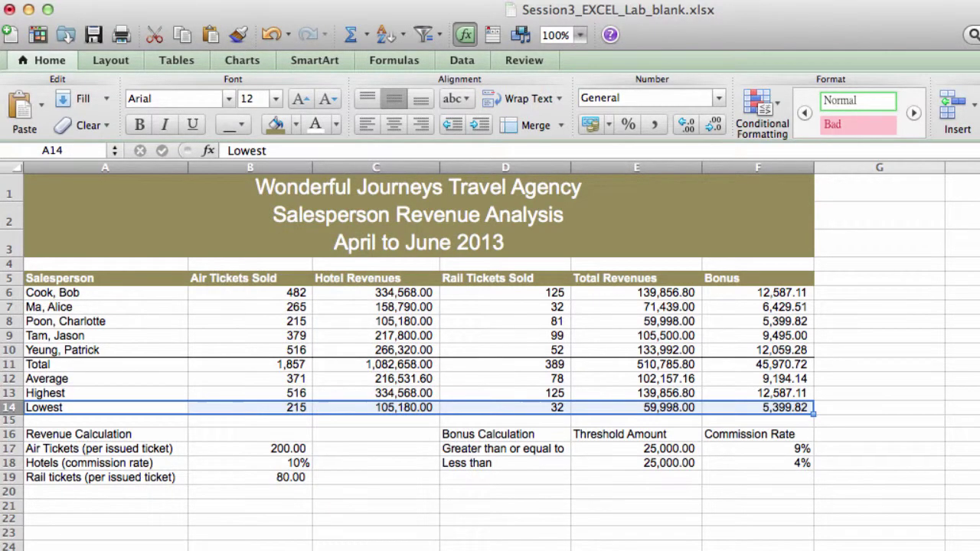
left_click(128, 434)
left_click_drag(128, 434, 232, 430)
Step: Merge Revenue Calculation over A16:B16 and make it bold white text on olive fill
left_click(525, 128)
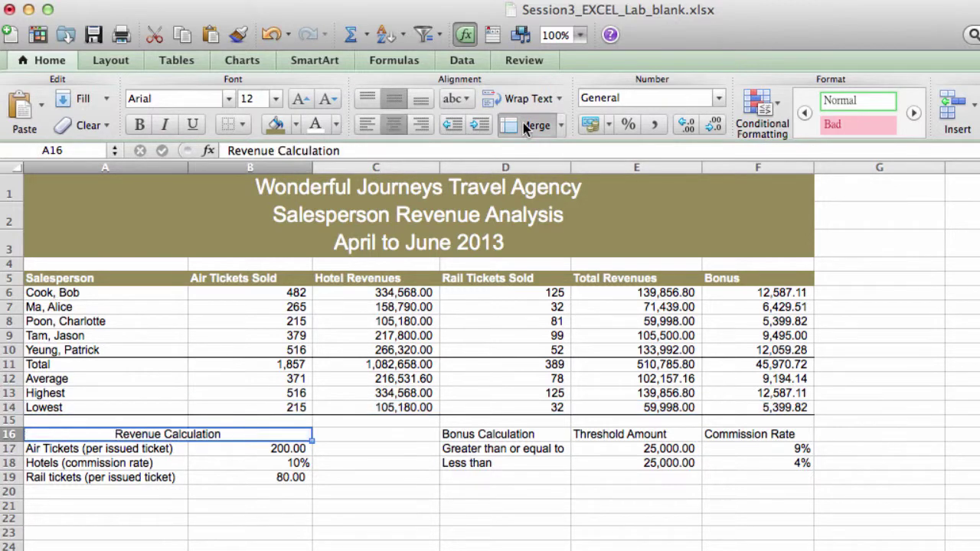
left_click(285, 127)
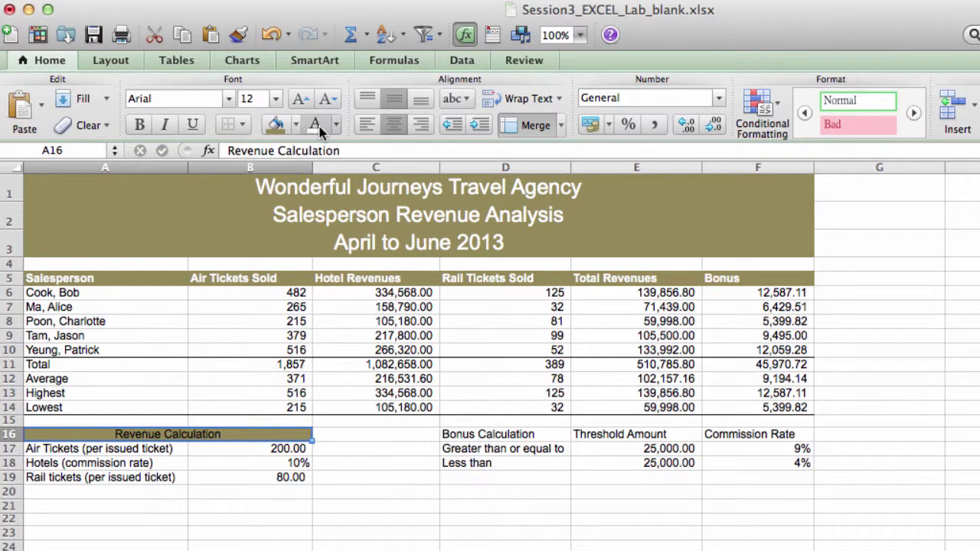
left_click(316, 125)
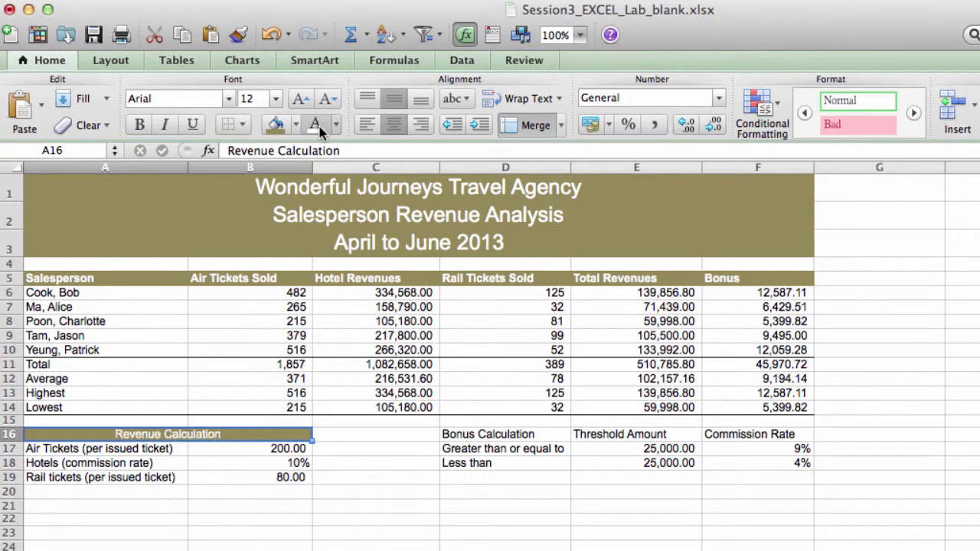
left_click(139, 126)
Step: Format the Bonus Calculation headers D16:F16 bold with olive fill and white text
left_click(525, 435)
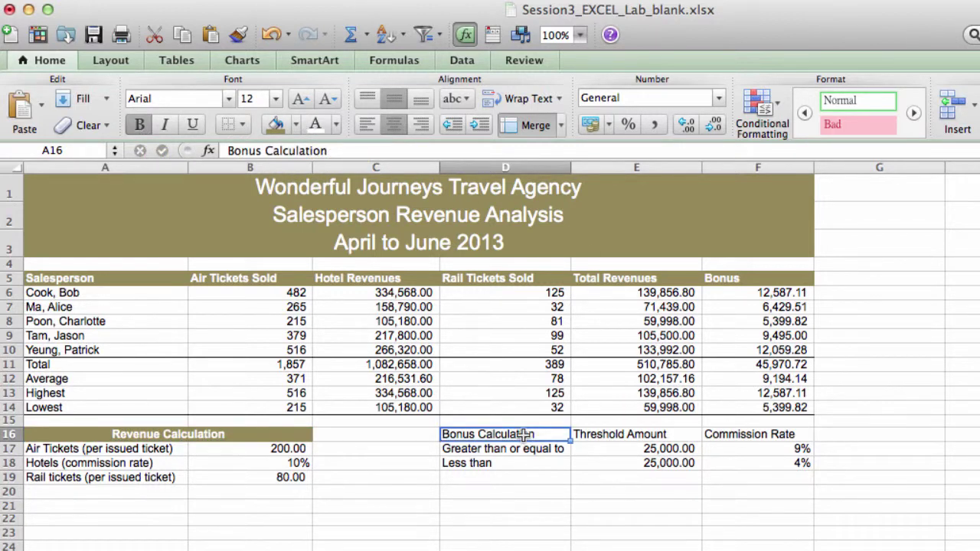
left_click_drag(523, 434, 734, 424)
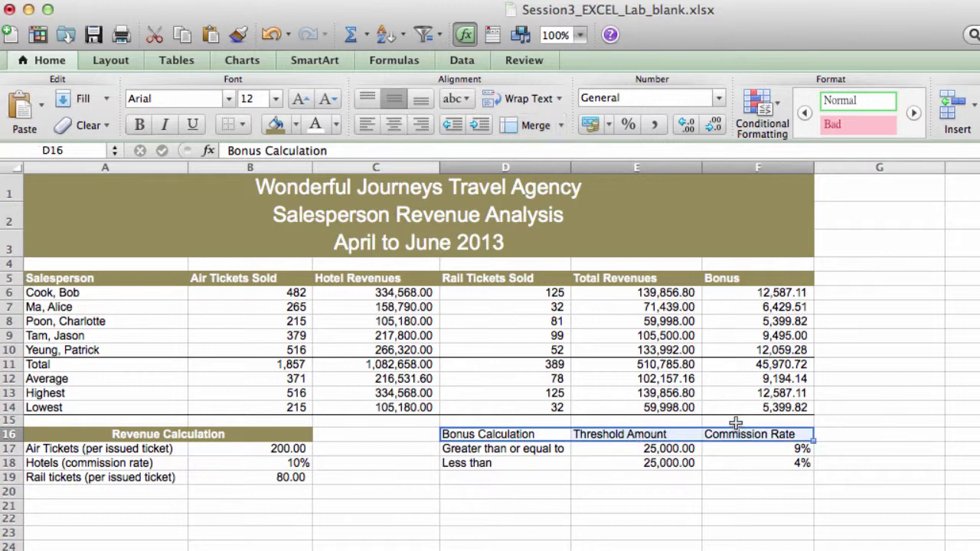
left_click(274, 124)
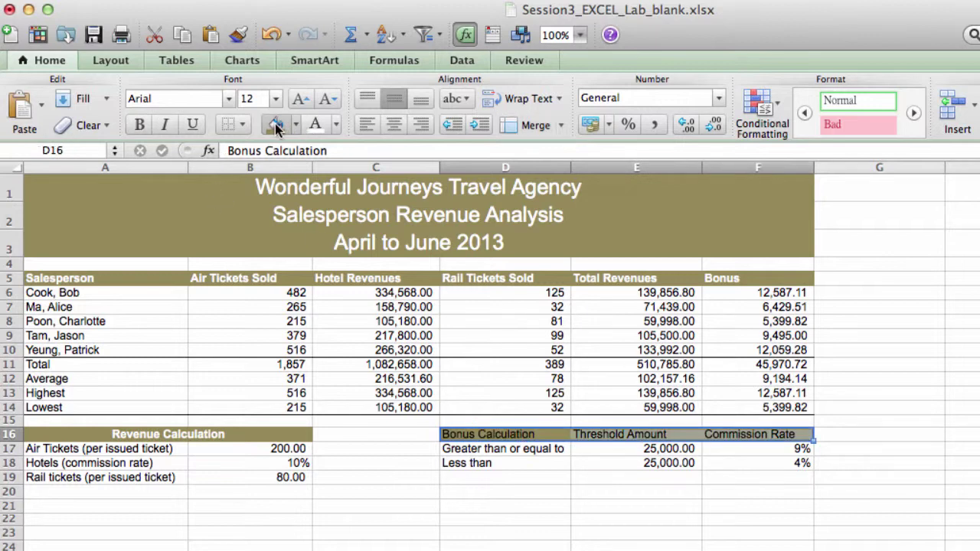
left_click(138, 124)
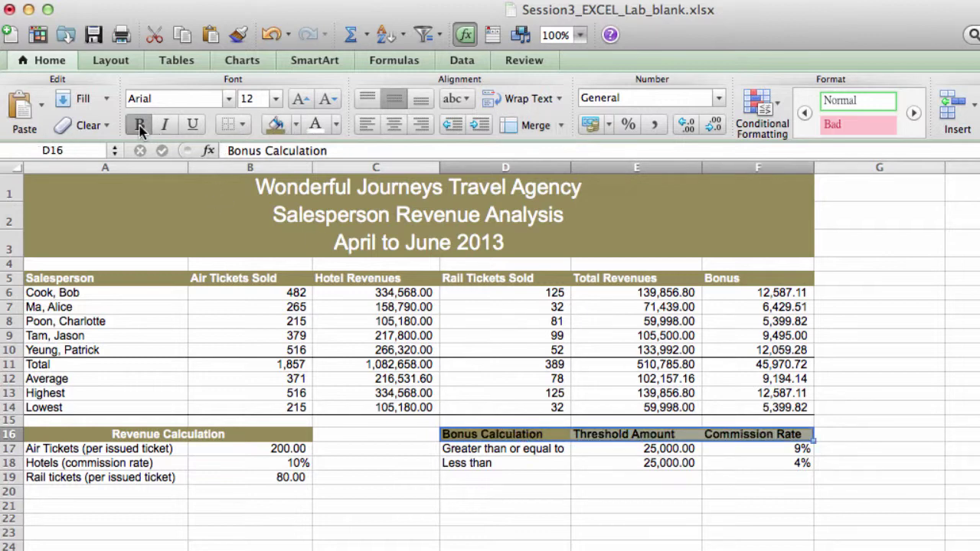
left_click(317, 127)
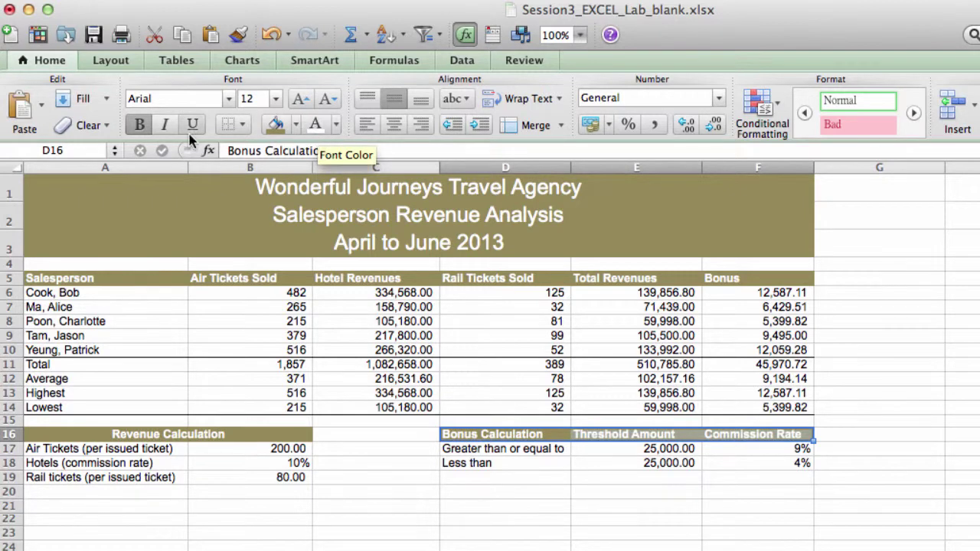
Step: Add top and bottom borders to both the bonus headers and the Revenue Calculation header
left_click(241, 125)
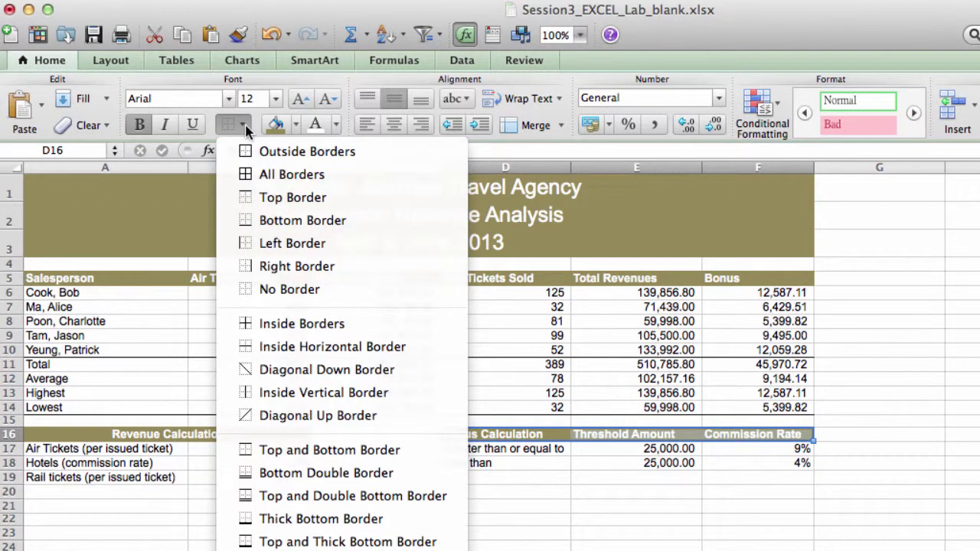
left_click(314, 450)
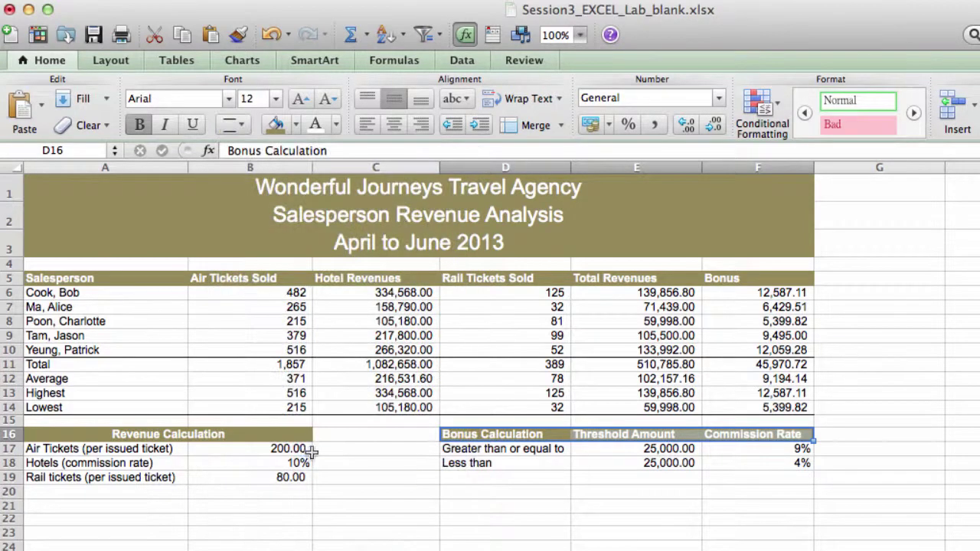
left_click(254, 436)
left_click(242, 125)
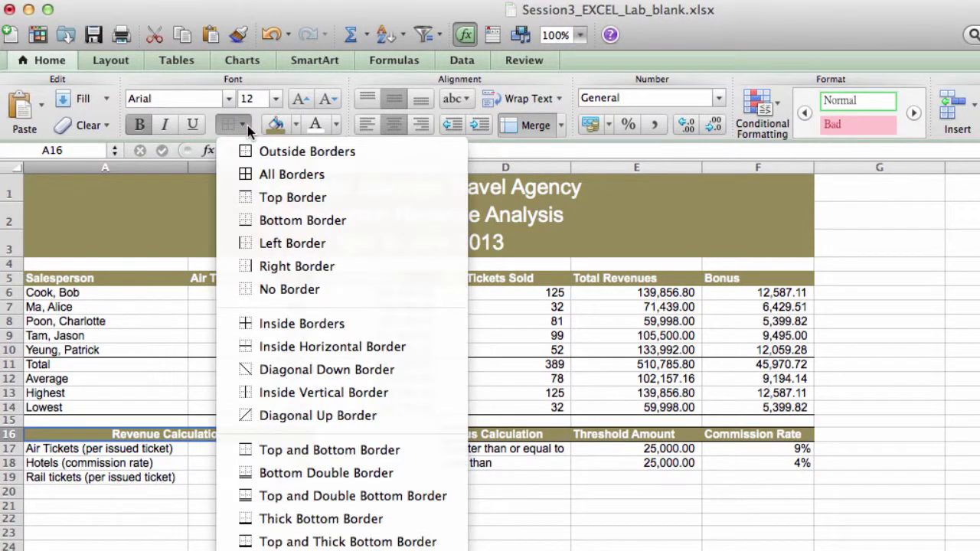
left_click(304, 450)
left_click(423, 549)
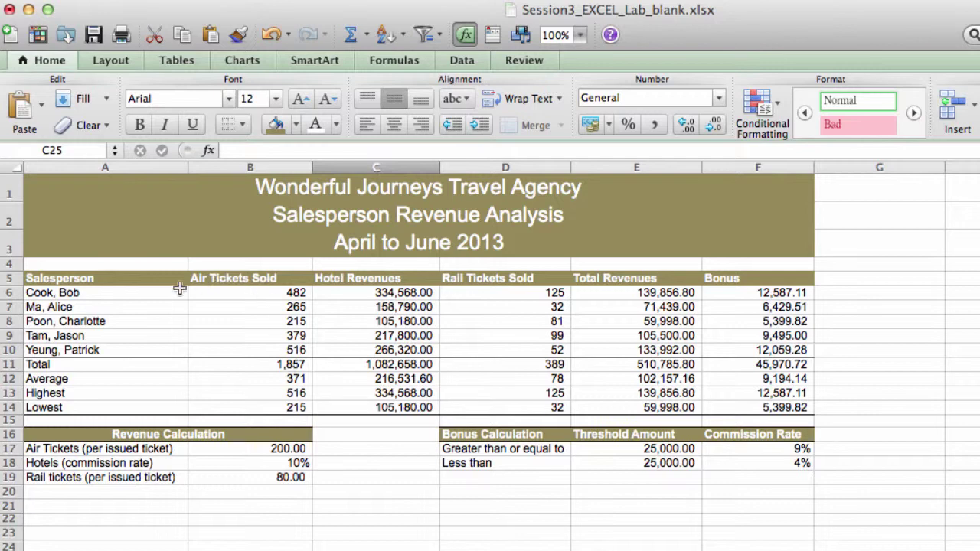
Step: Apply a Top and Bottom Border to the A5:F5 column headers
left_click_drag(135, 274, 754, 273)
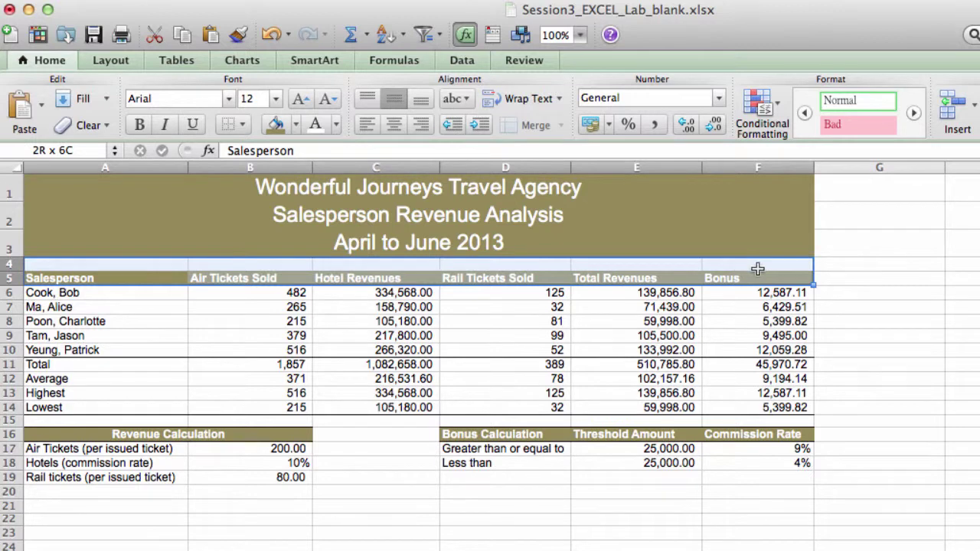
left_click(242, 125)
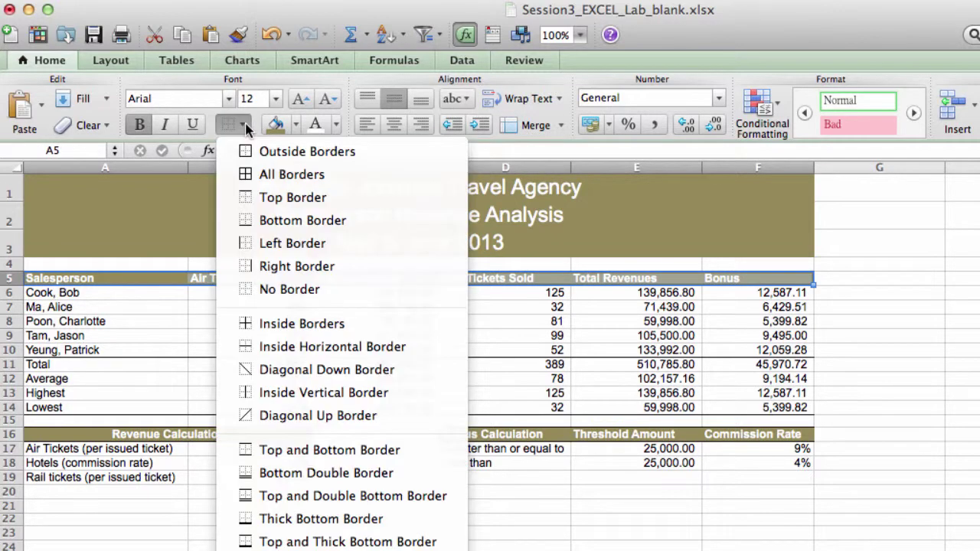
left_click(317, 452)
left_click(425, 507)
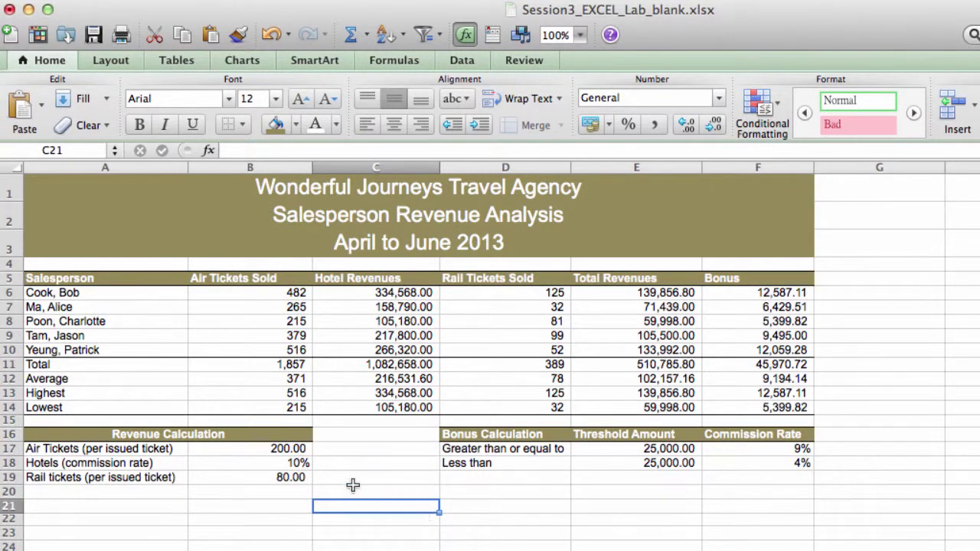